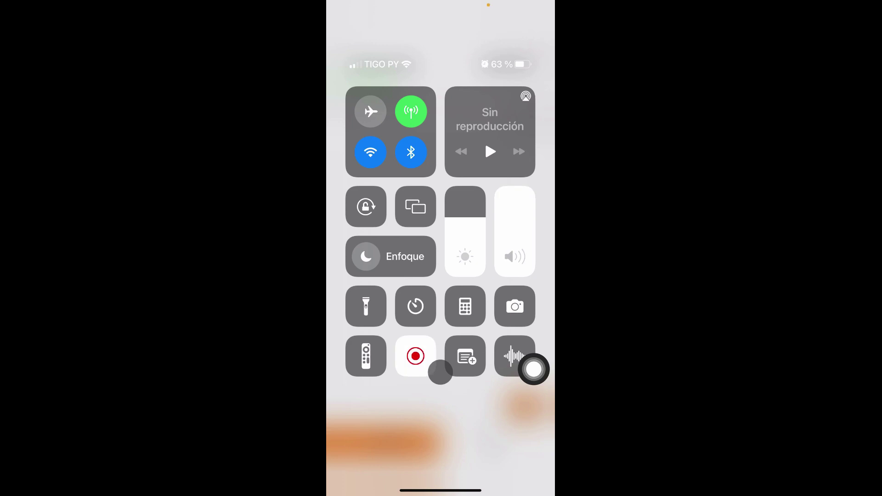
Close Control Center and review the CORTE DE PELO entry in the PRECIOS list.
{"action": "left_click", "coordinate": [452, 400]}
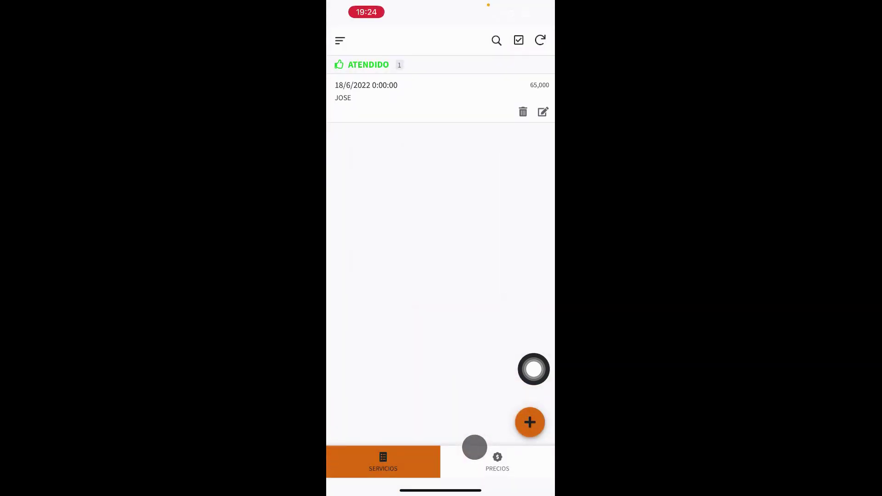
{"action": "left_click", "coordinate": [500, 457]}
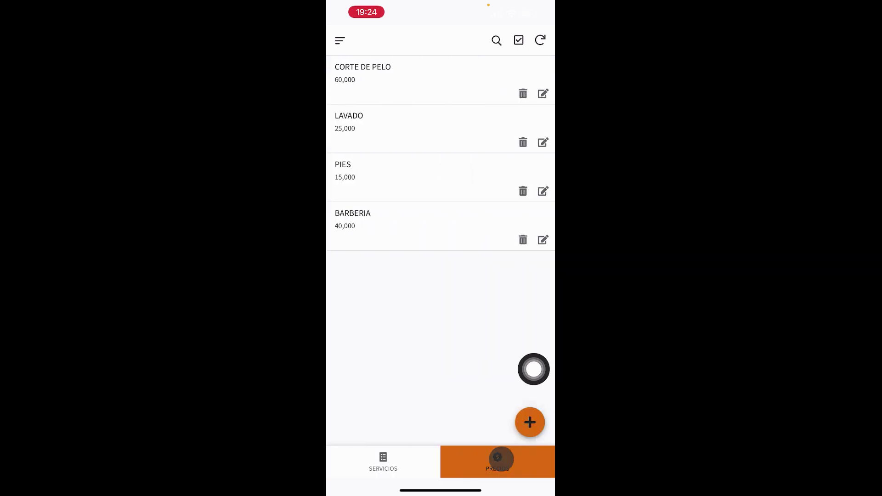
{"action": "left_click", "coordinate": [449, 84]}
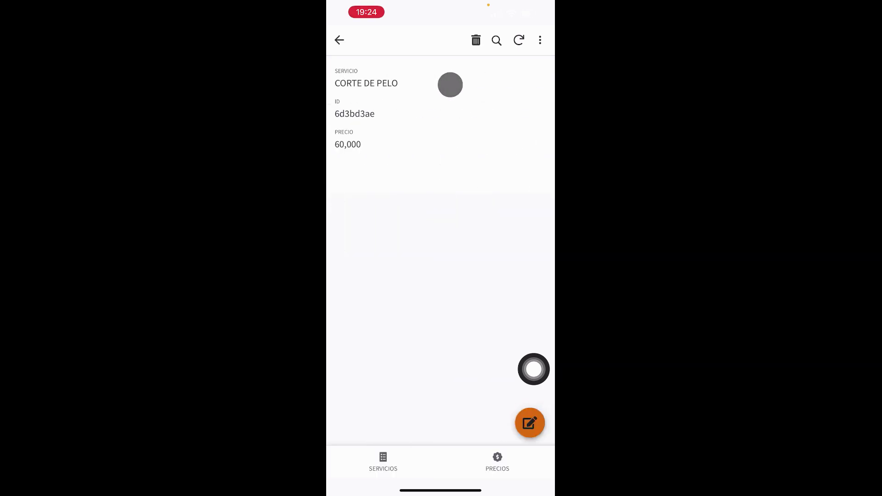
{"action": "left_click", "coordinate": [339, 40]}
Review the attended order under SERVICIOS, then start a new service order.
{"action": "left_click", "coordinate": [389, 454]}
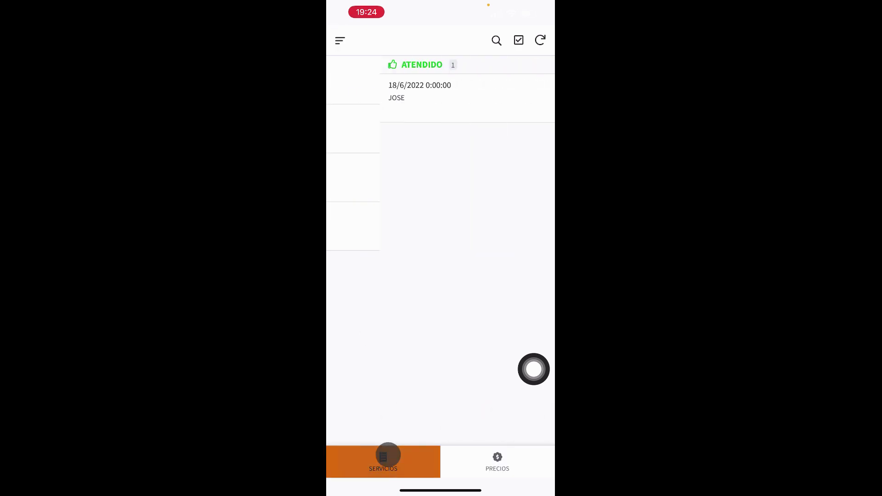
{"action": "left_click", "coordinate": [453, 95]}
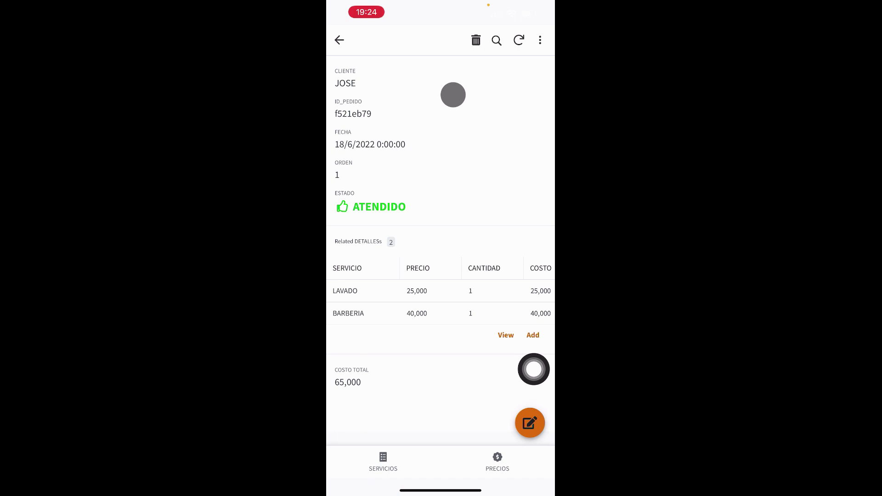
{"action": "left_click", "coordinate": [341, 40]}
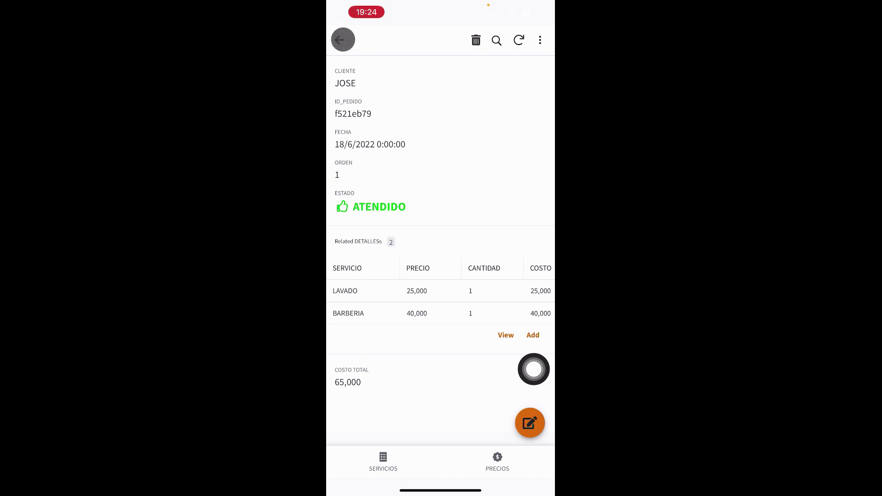
{"action": "left_click", "coordinate": [530, 421]}
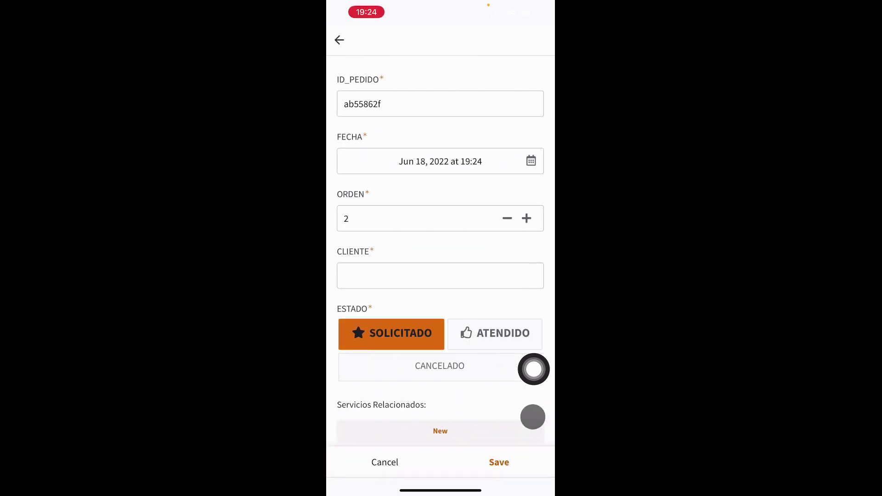
Enter the customer's name, add one CORTE DE PELO service (quantity 1), and save the order.
{"action": "left_click", "coordinate": [471, 275]}
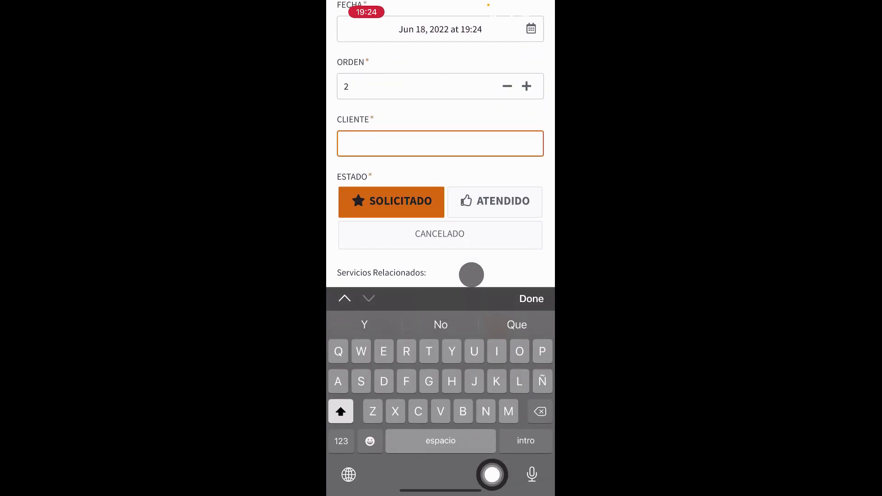
{"action": "type", "text": "Ram"}
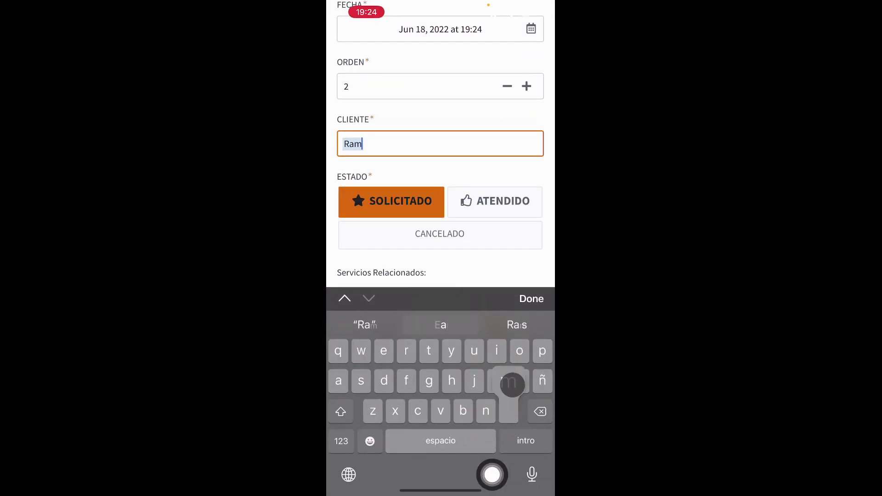
{"action": "type", "text": "on"}
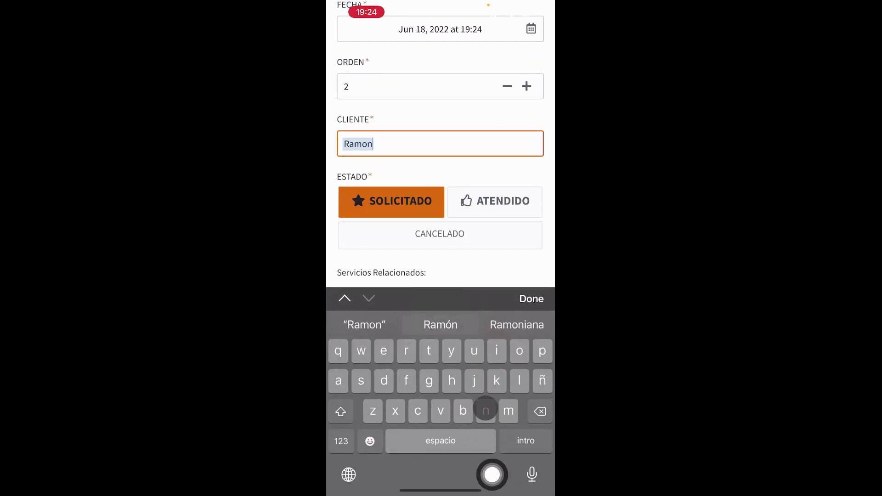
{"action": "left_click", "coordinate": [533, 298]}
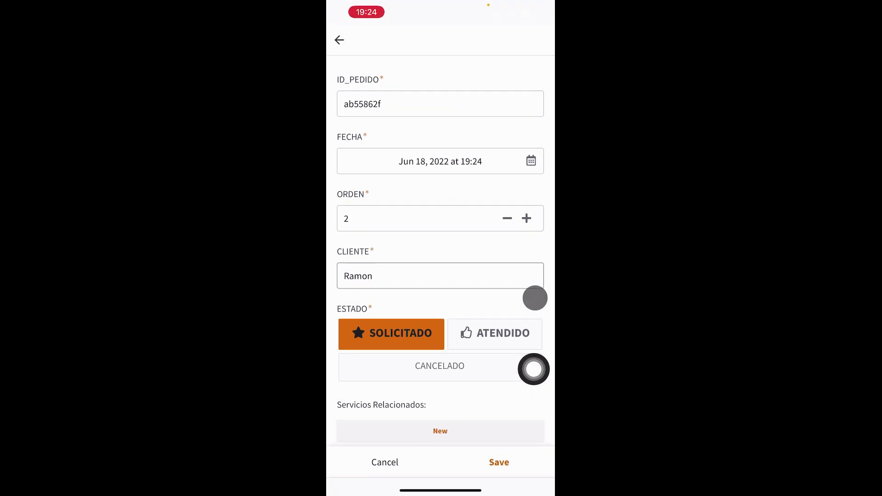
{"action": "left_click", "coordinate": [482, 427]}
{"action": "left_click", "coordinate": [526, 216]}
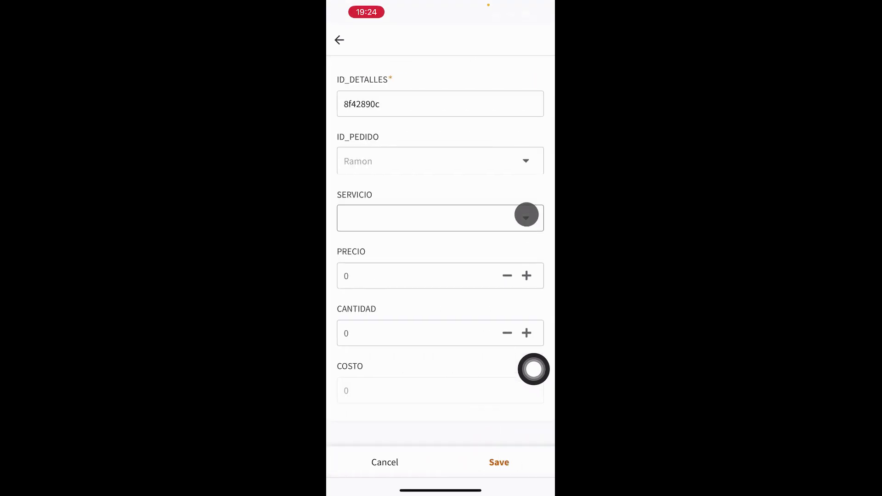
{"action": "left_click", "coordinate": [377, 73]}
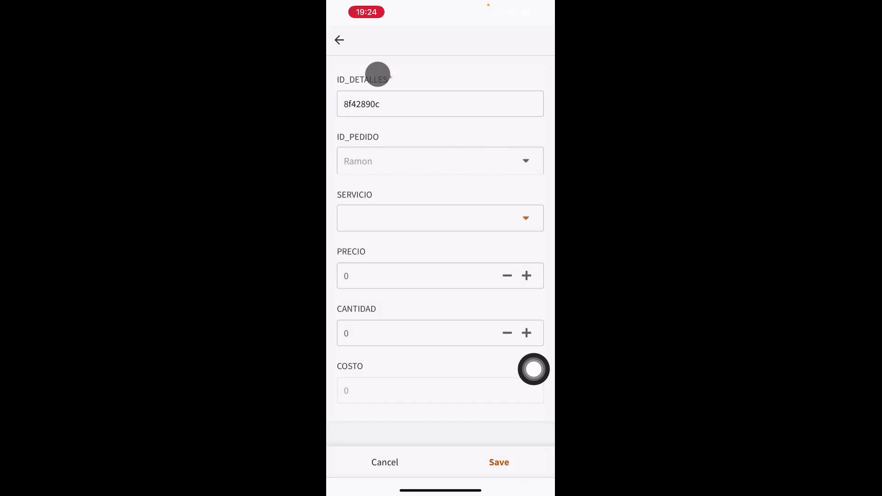
{"action": "left_click", "coordinate": [528, 333]}
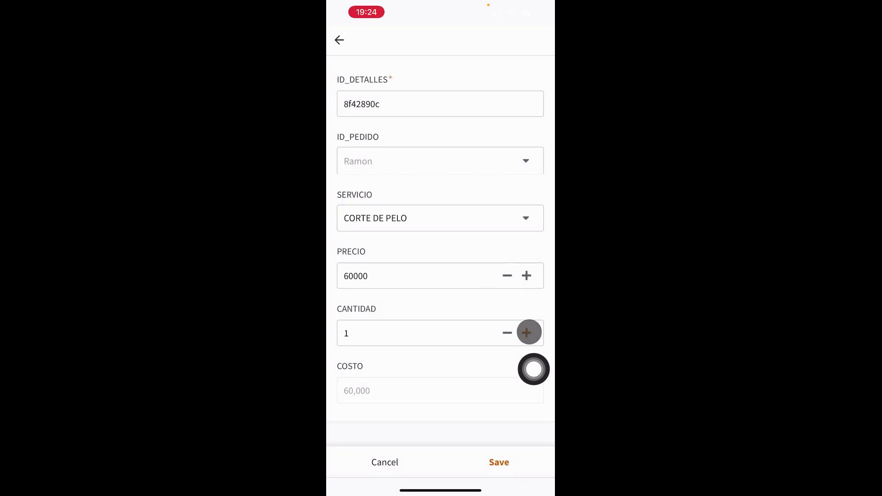
{"action": "left_click", "coordinate": [501, 462]}
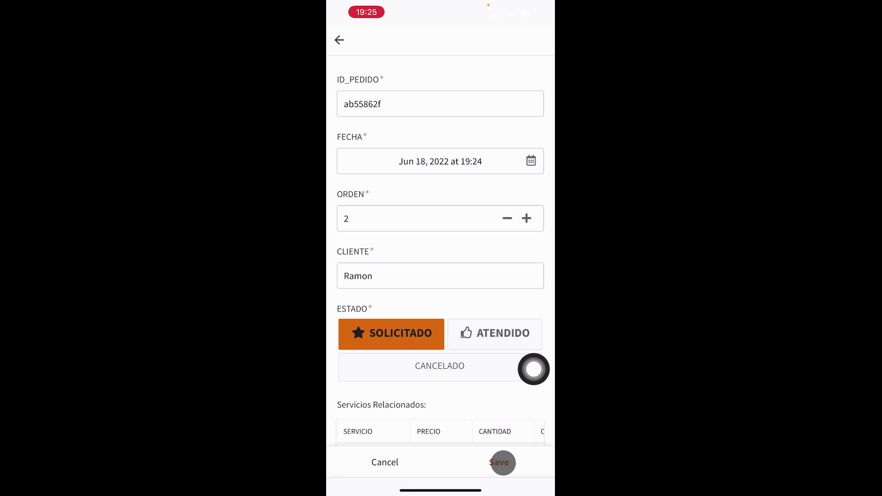
{"action": "left_click", "coordinate": [503, 463]}
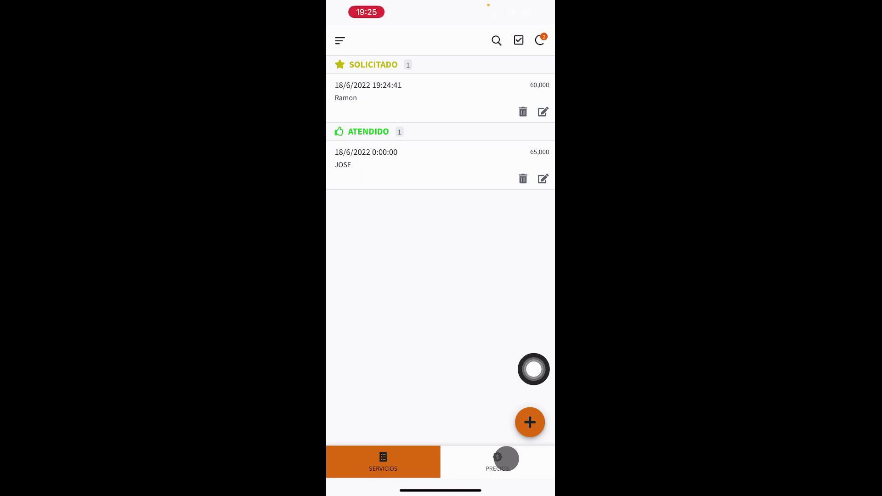
Check the saved requested order's details, then bring up Control Center.
{"action": "left_click", "coordinate": [459, 89]}
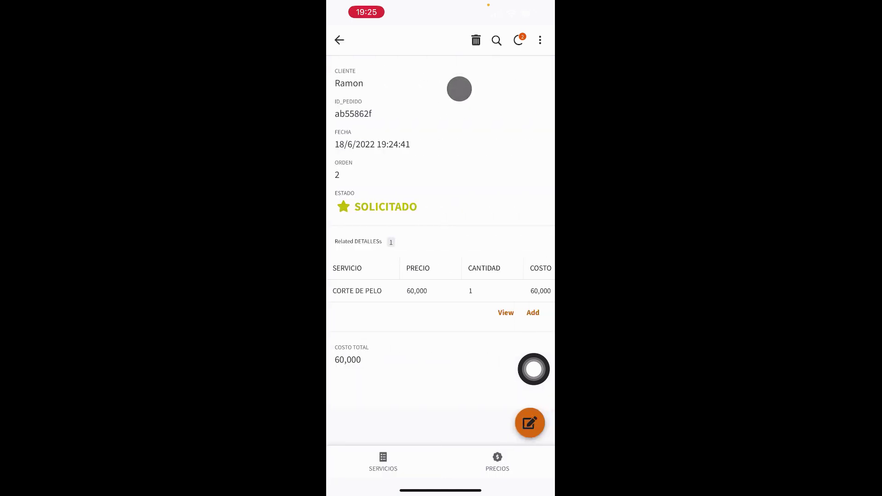
{"action": "left_click", "coordinate": [341, 40]}
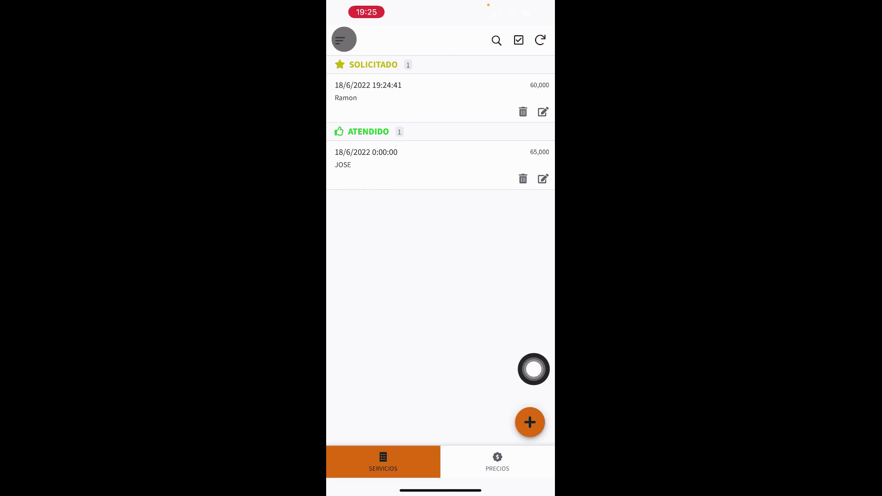
{"action": "left_click", "coordinate": [533, 369]}
{"action": "left_click", "coordinate": [492, 397]}
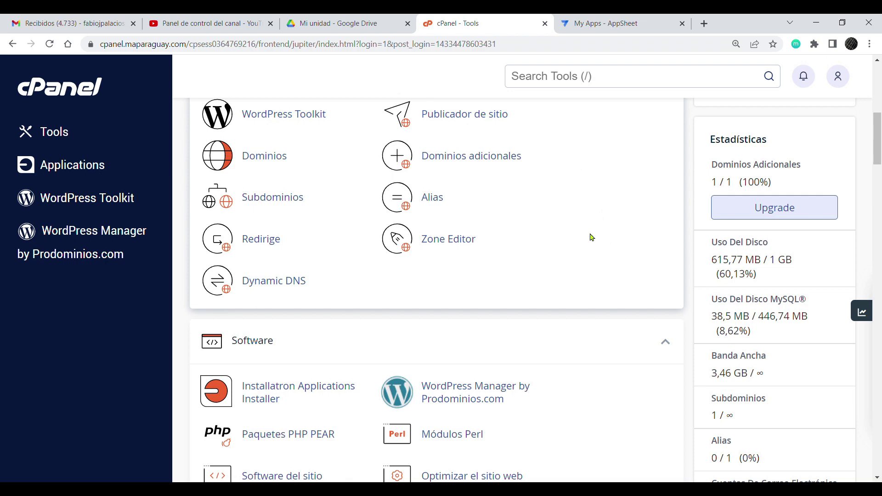
Scroll to the top of cPanel Tools and select maparaguay.com in the address bar.
{"action": "scroll", "coordinate": [593, 234], "scroll_direction": "up", "scroll_amount": 5}
{"action": "scroll", "coordinate": [595, 238], "scroll_direction": "up", "scroll_amount": 3}
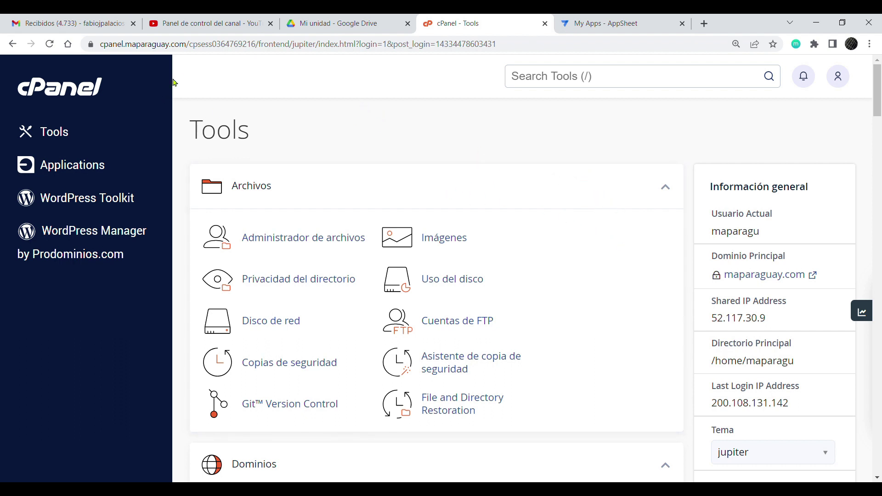
{"action": "left_click_drag", "start_coordinate": [186, 45], "coordinate": [123, 44]}
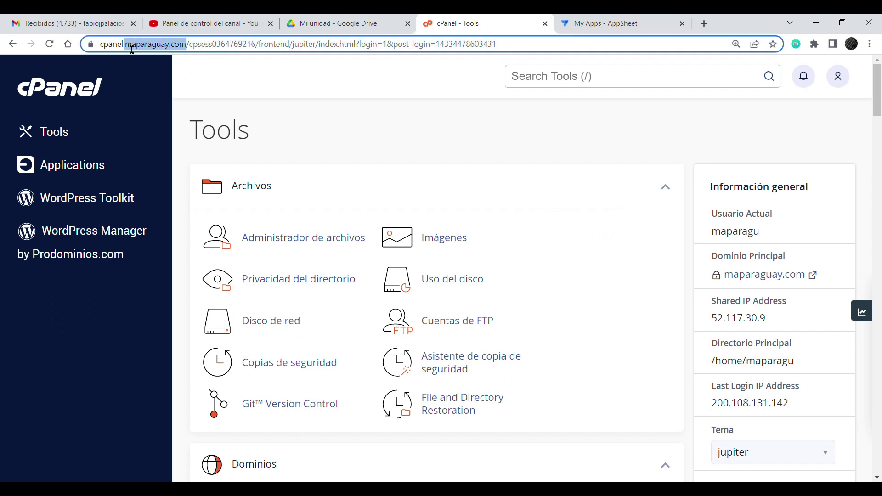
{"action": "left_click_drag", "start_coordinate": [127, 49], "coordinate": [132, 49]}
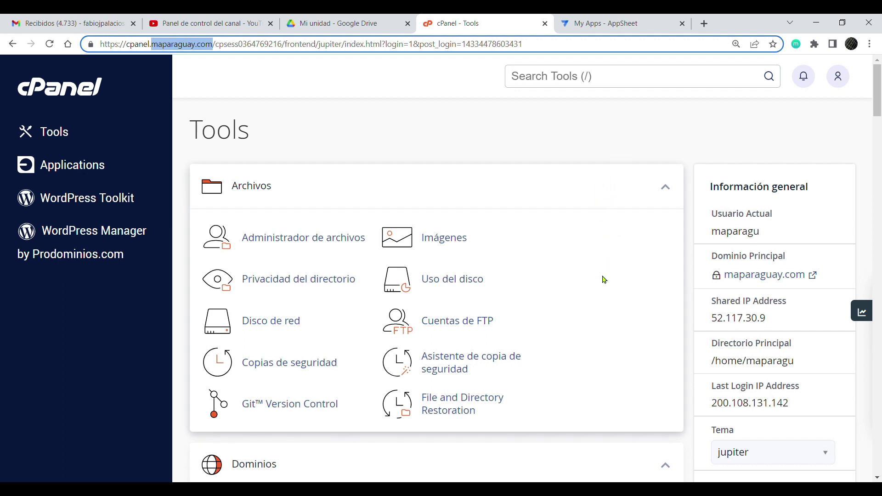
Scroll the cPanel Tools page down to Bases de datos, showing phpMyAdmin and MySQL databases.
{"action": "scroll", "coordinate": [605, 283], "scroll_direction": "down", "scroll_amount": 2}
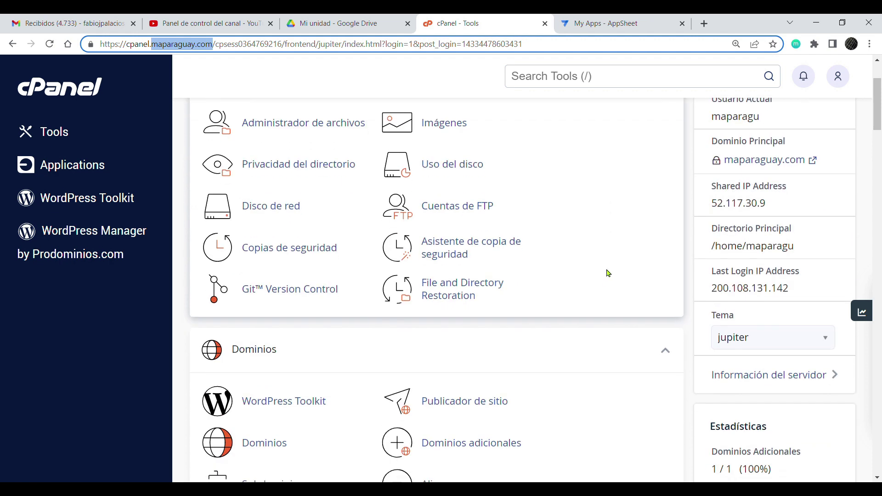
{"action": "scroll", "coordinate": [610, 275], "scroll_direction": "down", "scroll_amount": 2}
{"action": "scroll", "coordinate": [613, 281], "scroll_direction": "down", "scroll_amount": 2}
{"action": "scroll", "coordinate": [613, 282], "scroll_direction": "down", "scroll_amount": 4}
{"action": "scroll", "coordinate": [613, 284], "scroll_direction": "down", "scroll_amount": 2}
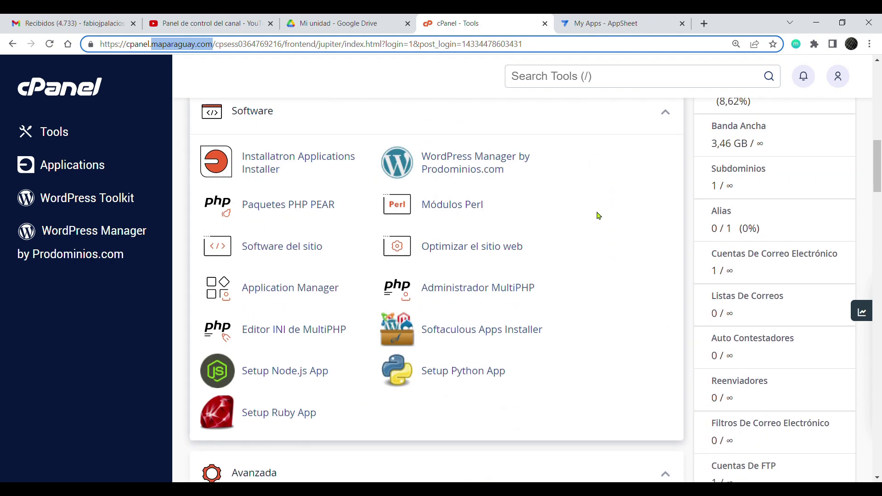
{"action": "scroll", "coordinate": [598, 211], "scroll_direction": "down", "scroll_amount": 2}
{"action": "scroll", "coordinate": [600, 230], "scroll_direction": "down", "scroll_amount": 4}
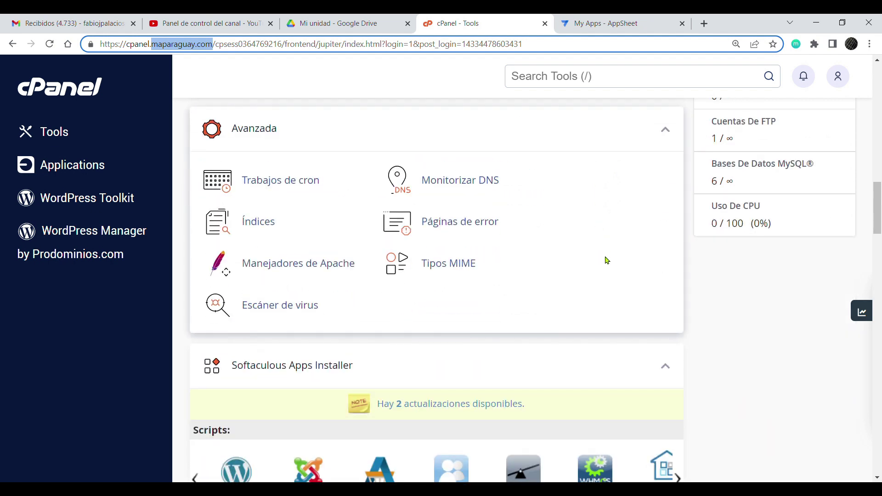
{"action": "scroll", "coordinate": [606, 260], "scroll_direction": "down", "scroll_amount": 2}
{"action": "scroll", "coordinate": [715, 313], "scroll_direction": "down", "scroll_amount": 2}
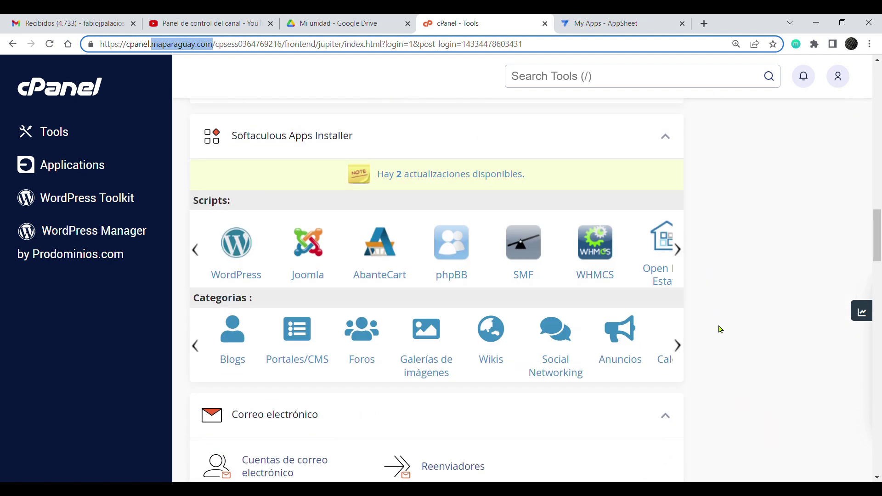
{"action": "scroll", "coordinate": [720, 329], "scroll_direction": "down", "scroll_amount": 3}
{"action": "scroll", "coordinate": [724, 338], "scroll_direction": "down", "scroll_amount": 3}
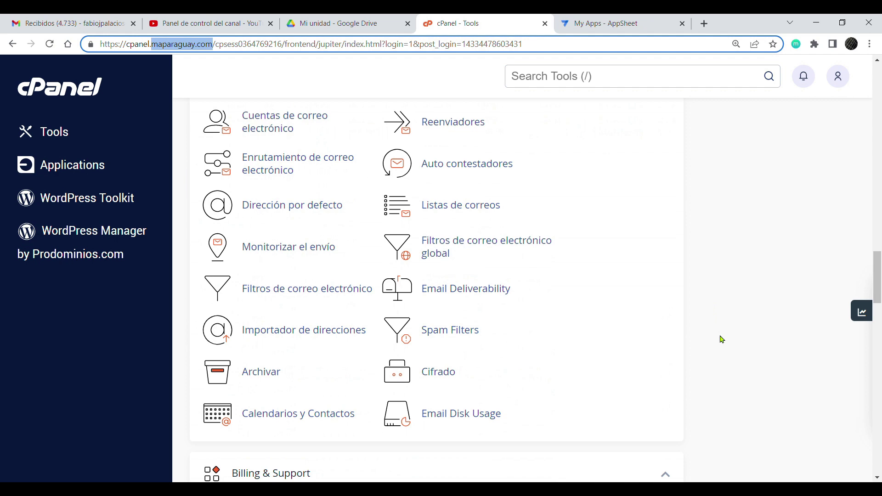
{"action": "scroll", "coordinate": [719, 341], "scroll_direction": "down", "scroll_amount": 2}
{"action": "scroll", "coordinate": [707, 337], "scroll_direction": "down", "scroll_amount": 3}
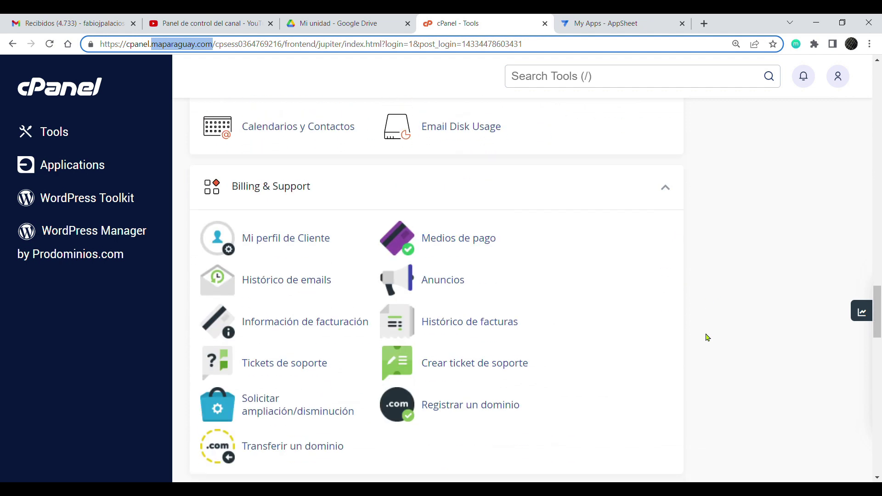
{"action": "scroll", "coordinate": [706, 338], "scroll_direction": "down", "scroll_amount": 4}
{"action": "scroll", "coordinate": [704, 336], "scroll_direction": "down", "scroll_amount": 3}
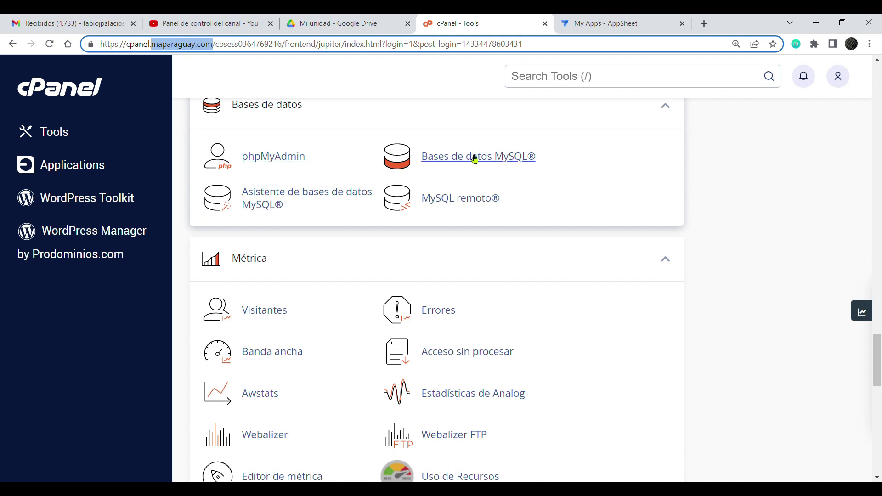
Launch phpMyAdmin and open the maparagu_maparagu database's table list.
{"action": "left_click", "coordinate": [276, 160]}
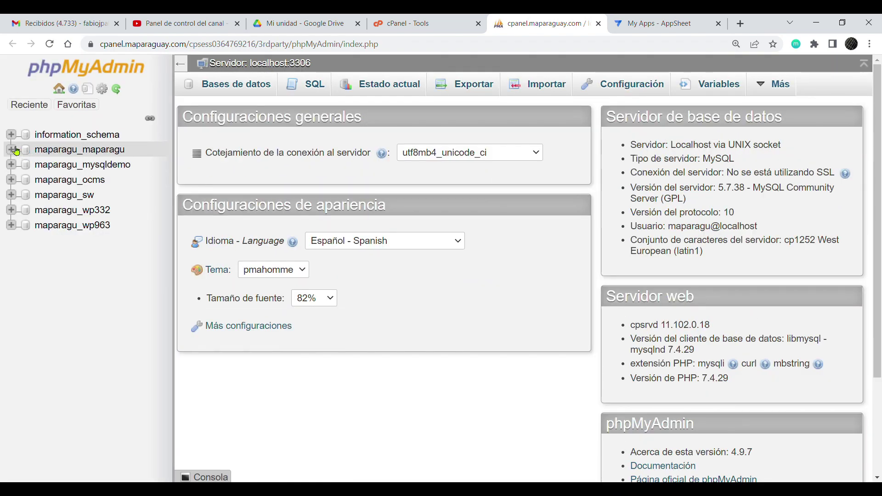
{"action": "left_click", "coordinate": [44, 155]}
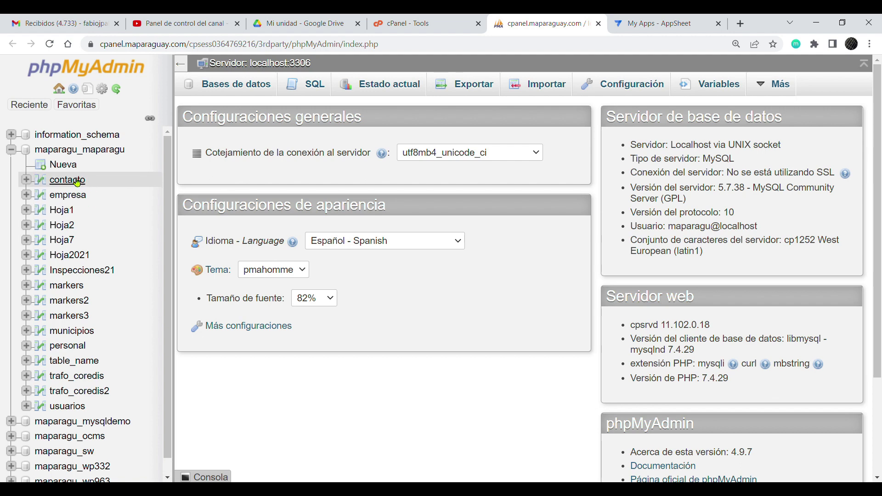
{"action": "left_click", "coordinate": [101, 153]}
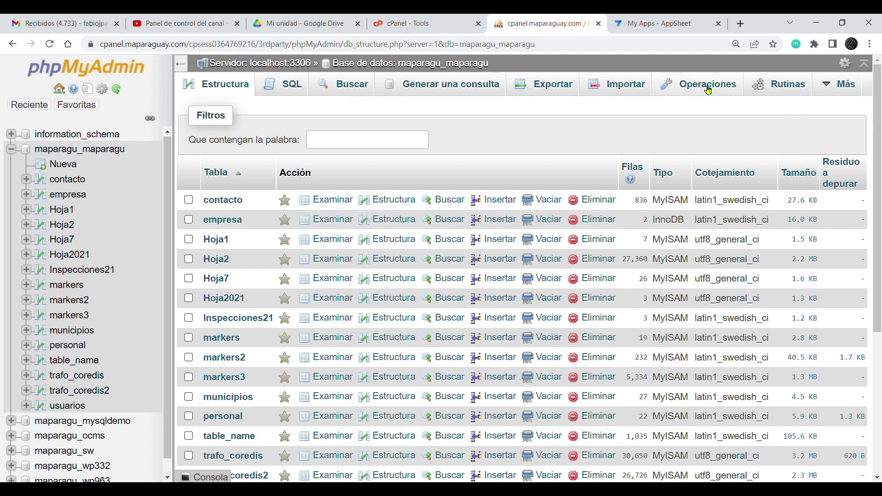
Under Operaciones, create a table named SERVICIOS with 5 columns and continue.
{"action": "left_click", "coordinate": [708, 86]}
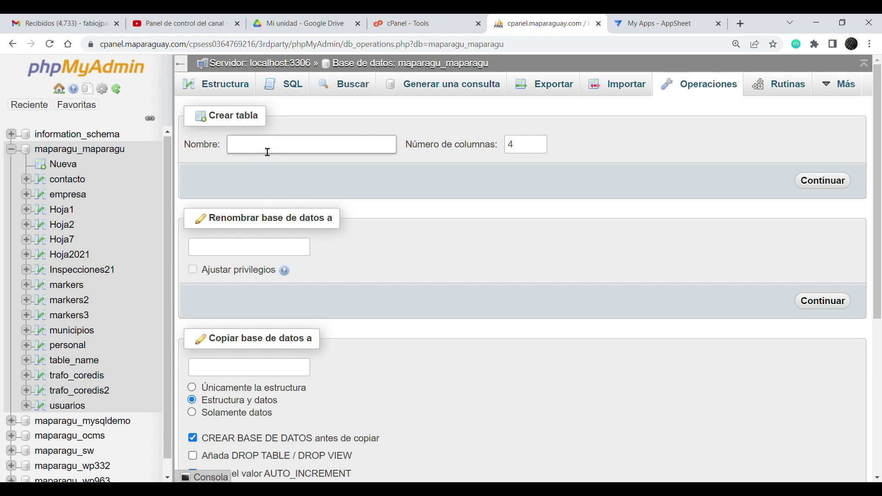
{"action": "type", "text": "SER"}
{"action": "type", "text": "IVIO"}
{"action": "key", "text": "BackSpace"}
{"action": "type", "text": "CIOS"}
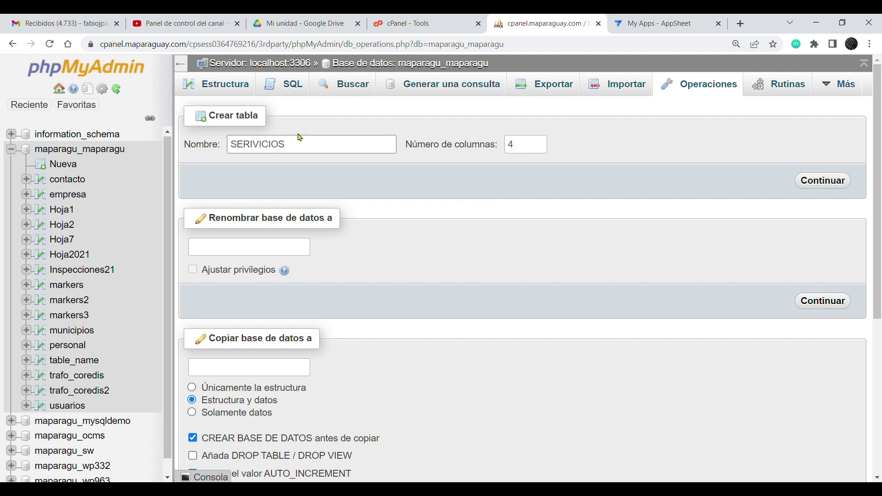
{"action": "key", "text": "Delete"}
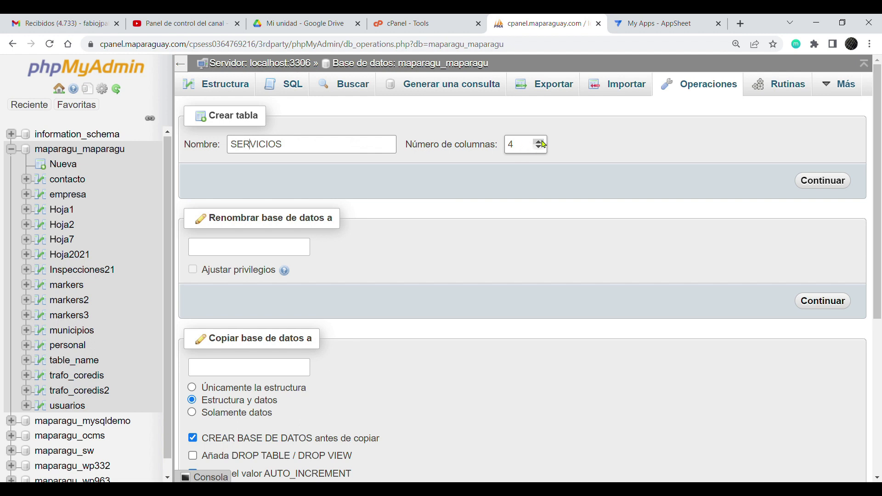
{"action": "left_click", "coordinate": [541, 143]}
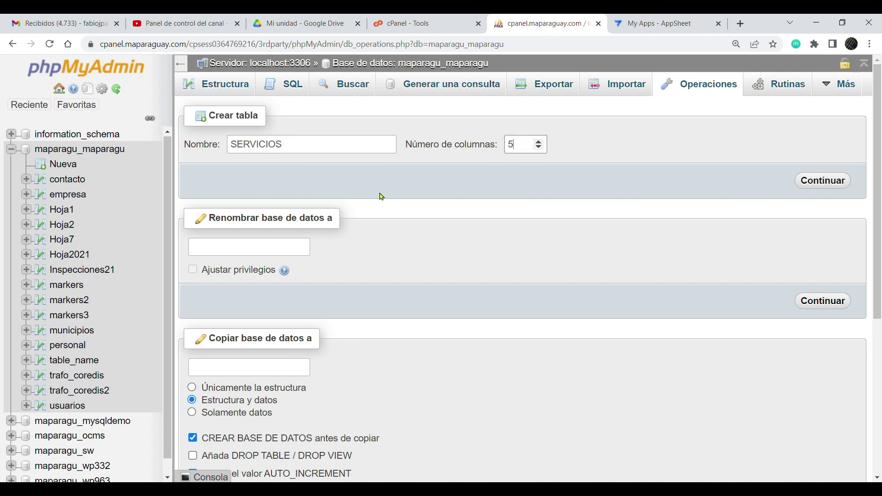
{"action": "left_click", "coordinate": [839, 182]}
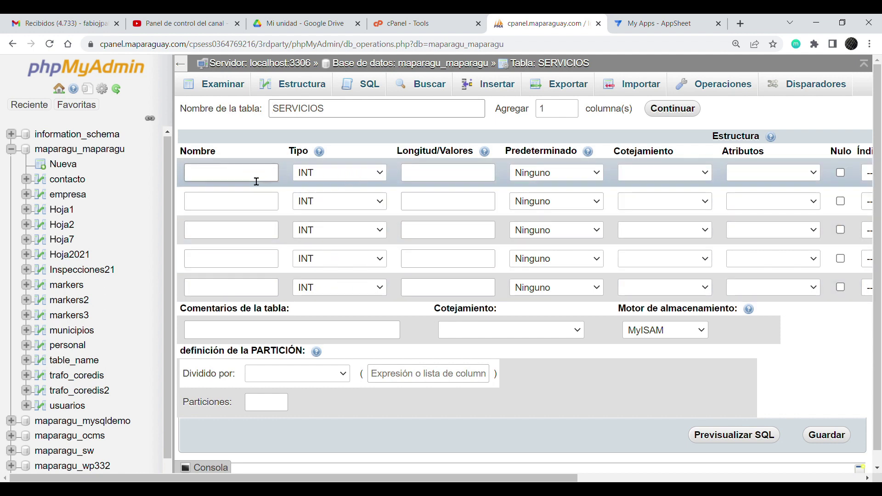
Name the five columns ID_PEDIDO, FECHA, ORDEN, CLIENTE and ESTADO.
{"action": "left_click_drag", "start_coordinate": [297, 156], "coordinate": [328, 157]}
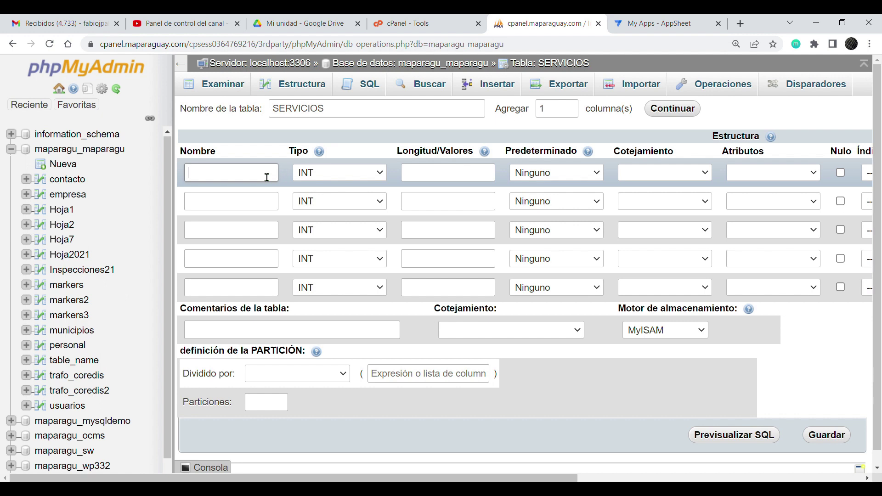
{"action": "type", "text": "ID_PEDIDO"}
{"action": "left_click", "coordinate": [253, 204]}
{"action": "type", "text": "FECHA"}
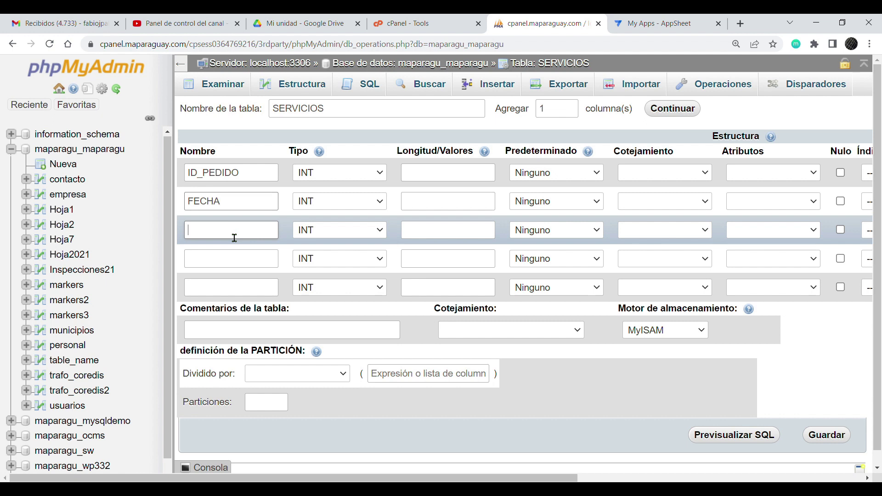
{"action": "type", "text": "ORDEN"}
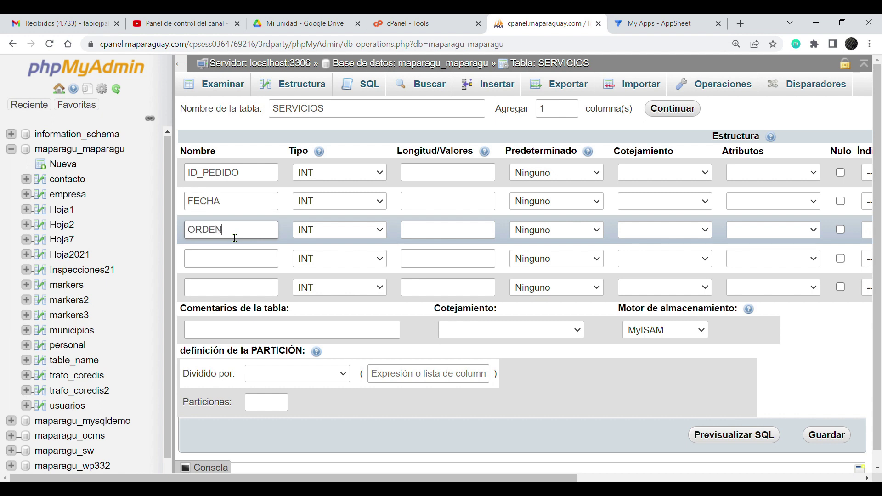
{"action": "left_click", "coordinate": [226, 260]}
{"action": "type", "text": "CLINET"}
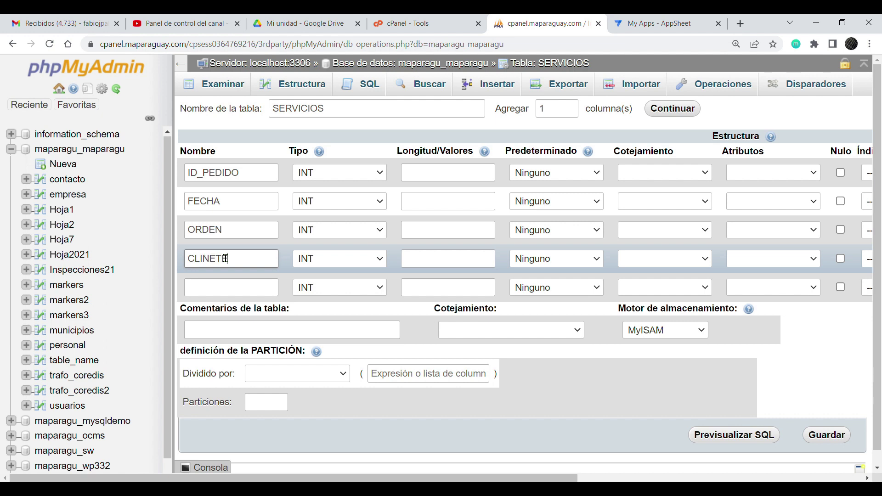
{"action": "key", "text": "BackSpace"}
{"action": "key", "text": "BackSpace"}
{"action": "key", "text": "BackSpace"}
{"action": "type", "text": "ENTE"}
{"action": "left_click", "coordinate": [236, 294]}
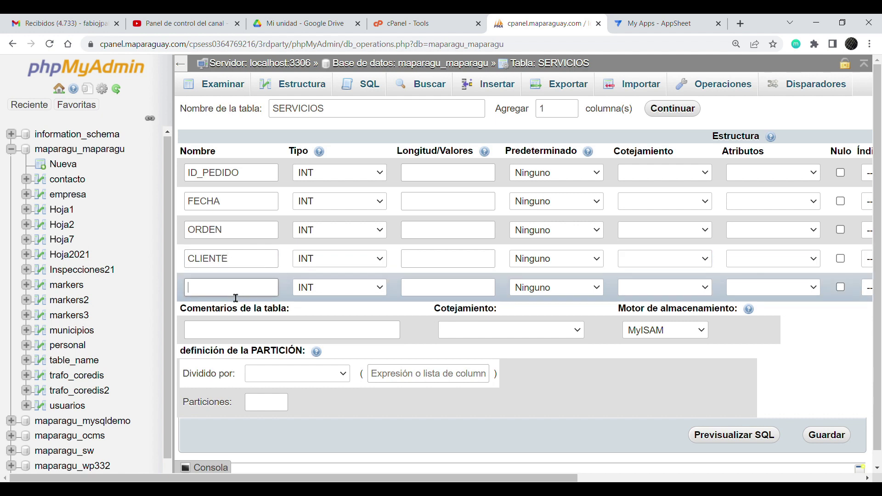
{"action": "type", "text": "ESTADO"}
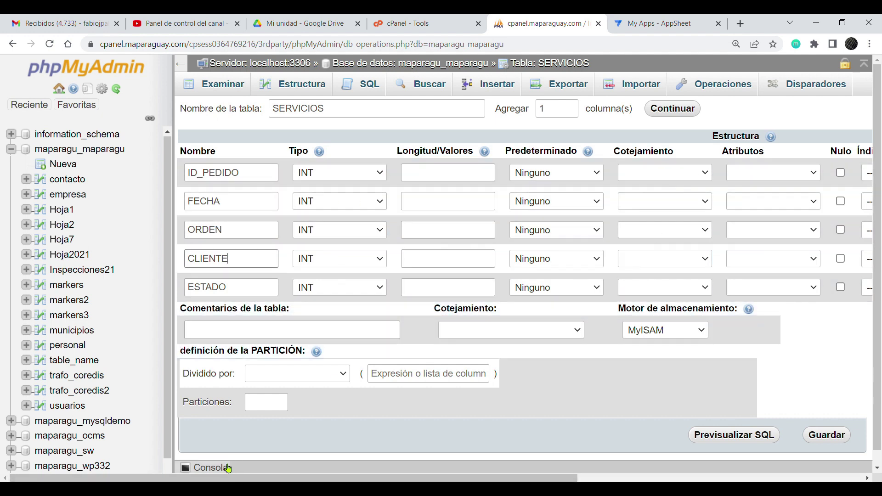
Allow null on ID_PEDIDO, give it a UNIQUE index, and save the table.
{"action": "left_click", "coordinate": [841, 173]}
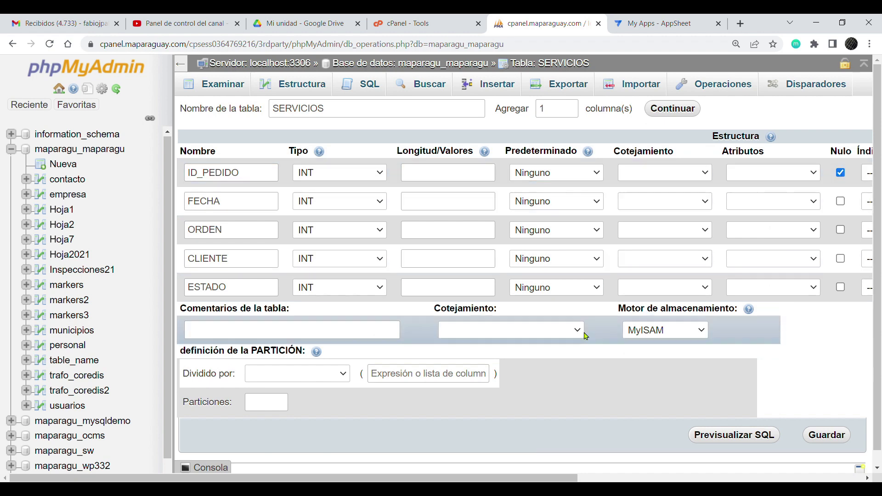
{"action": "left_click_drag", "start_coordinate": [561, 478], "coordinate": [712, 478]}
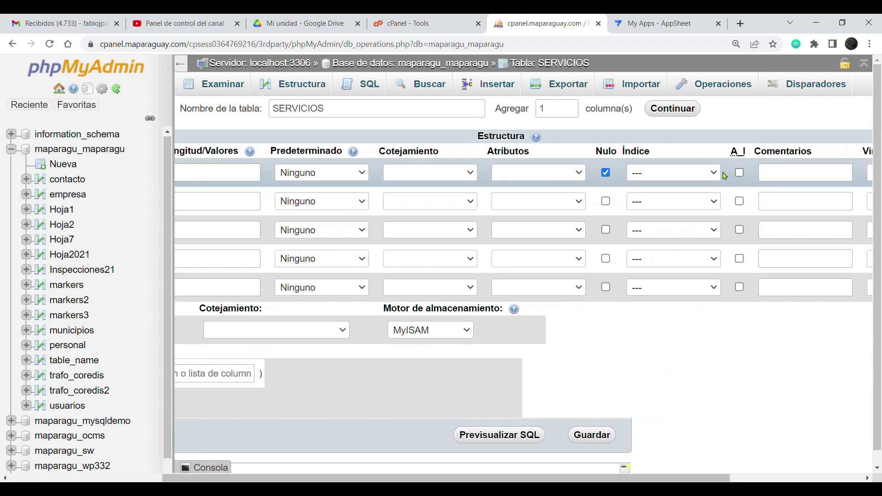
{"action": "left_click", "coordinate": [670, 209]}
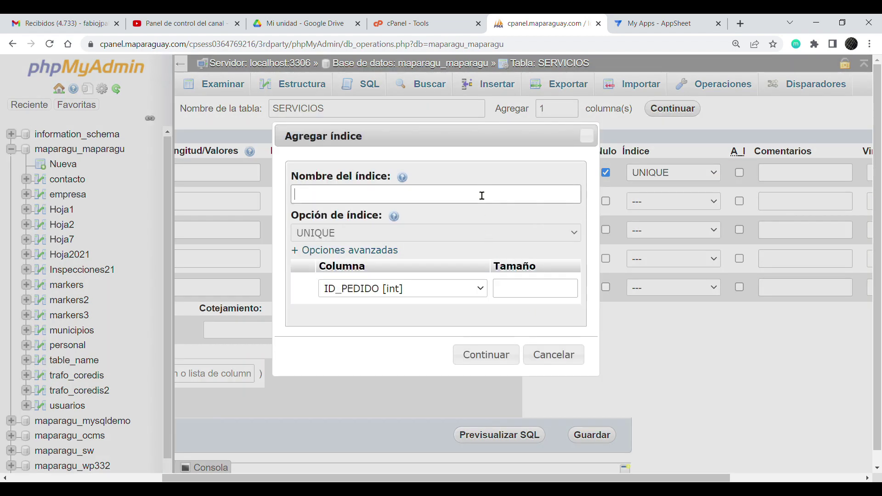
{"action": "mouse_move", "coordinate": [399, 288]}
{"action": "left_click", "coordinate": [493, 356]}
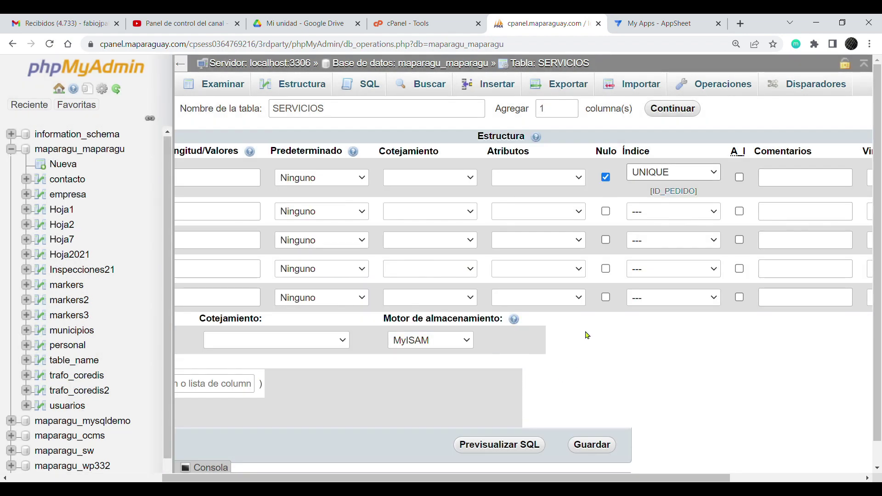
{"action": "left_click", "coordinate": [608, 446]}
{"action": "left_click", "coordinate": [609, 446]}
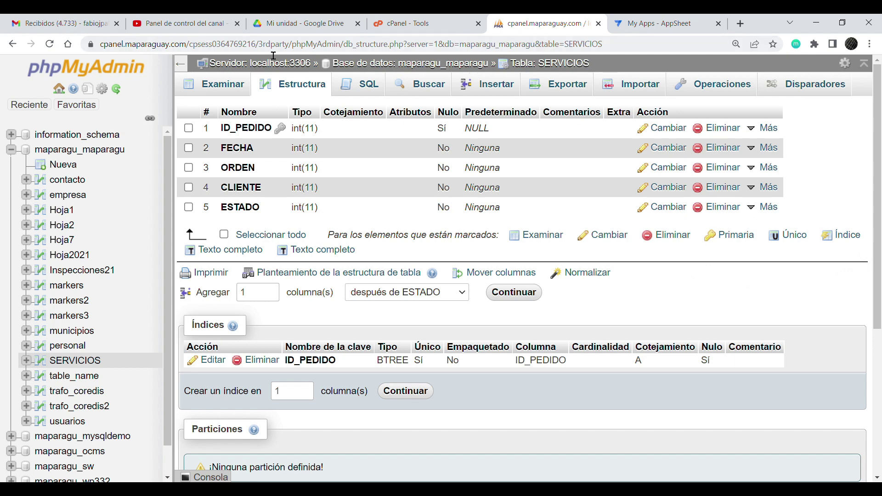
{"action": "left_click", "coordinate": [288, 22]}
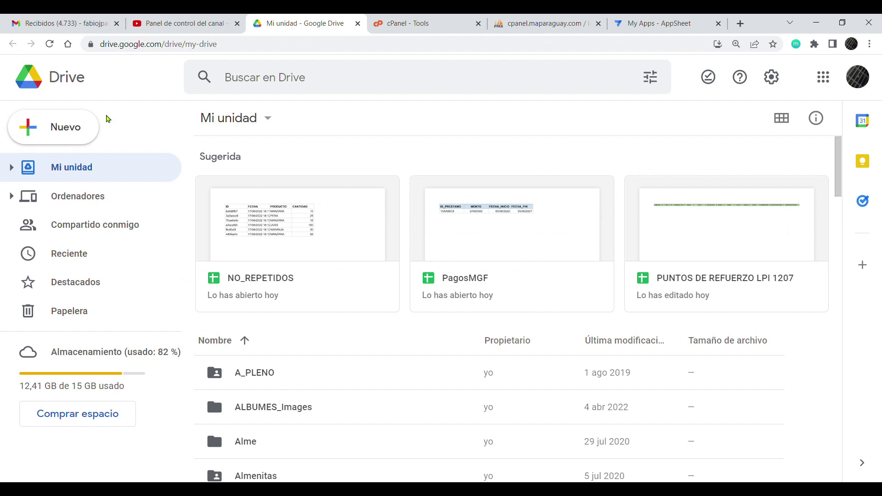
Create a blank Google spreadsheet titled SERVICIOS_DETALLES.
{"action": "left_click", "coordinate": [74, 132]}
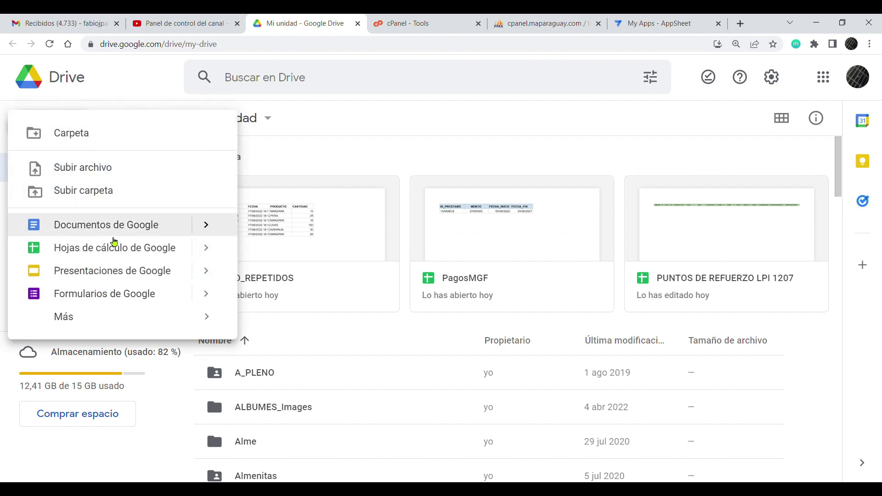
{"action": "mouse_move", "coordinate": [114, 248]}
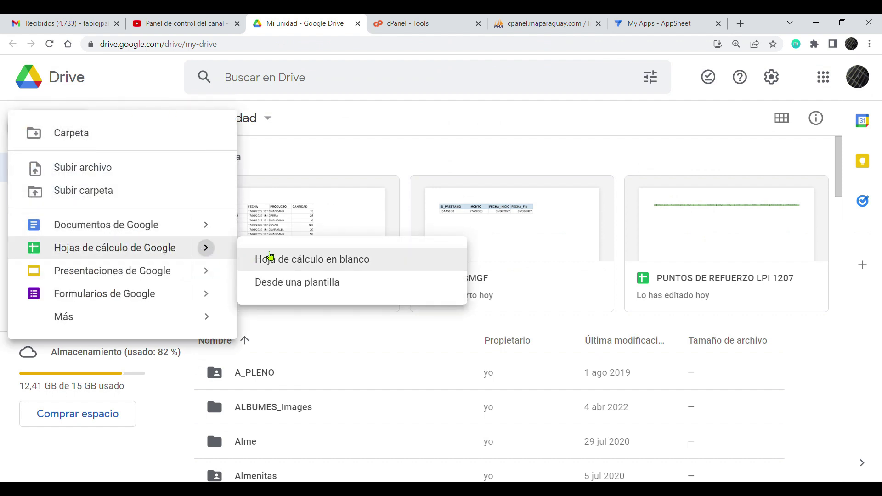
{"action": "left_click", "coordinate": [272, 259]}
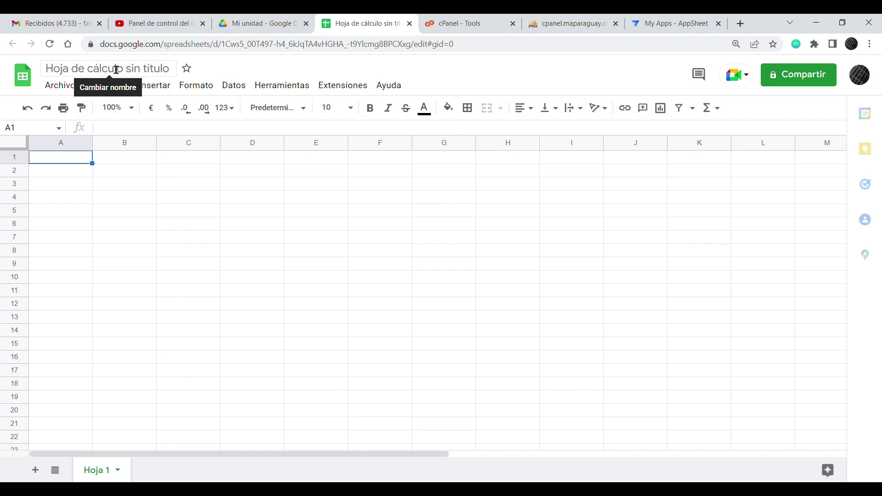
{"action": "left_click", "coordinate": [116, 70]}
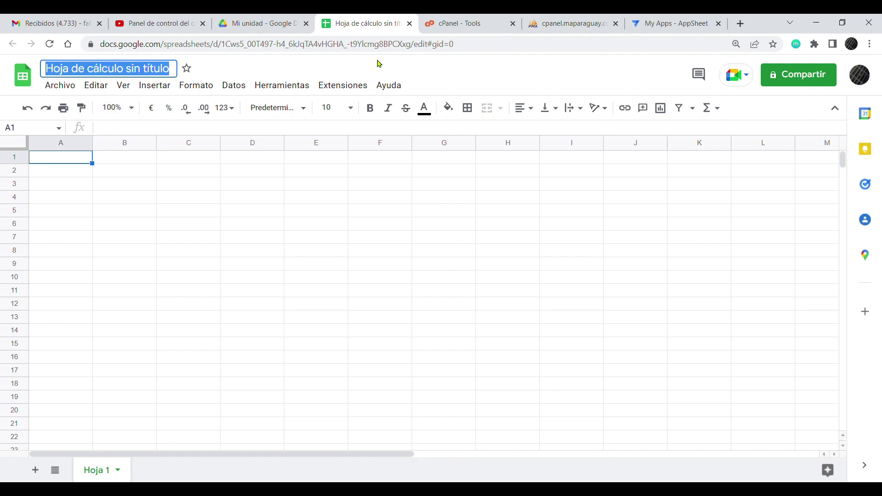
{"action": "type", "text": "SER"}
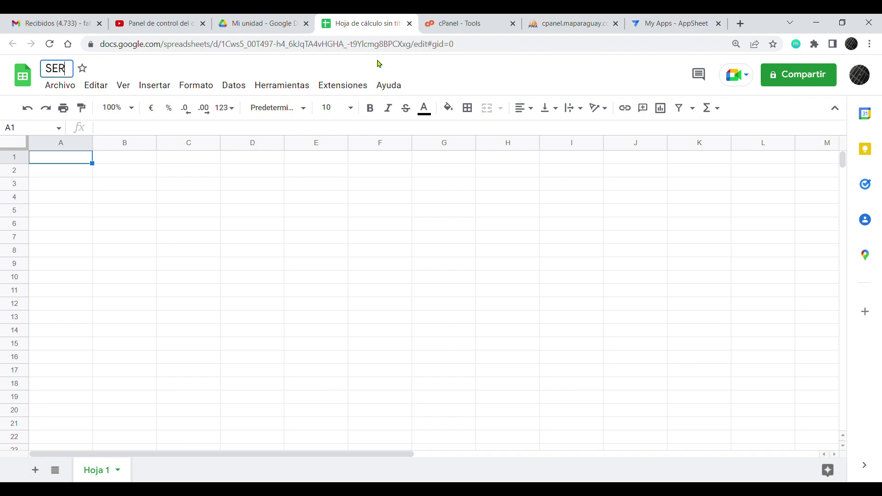
{"action": "type", "text": "VICIOS"}
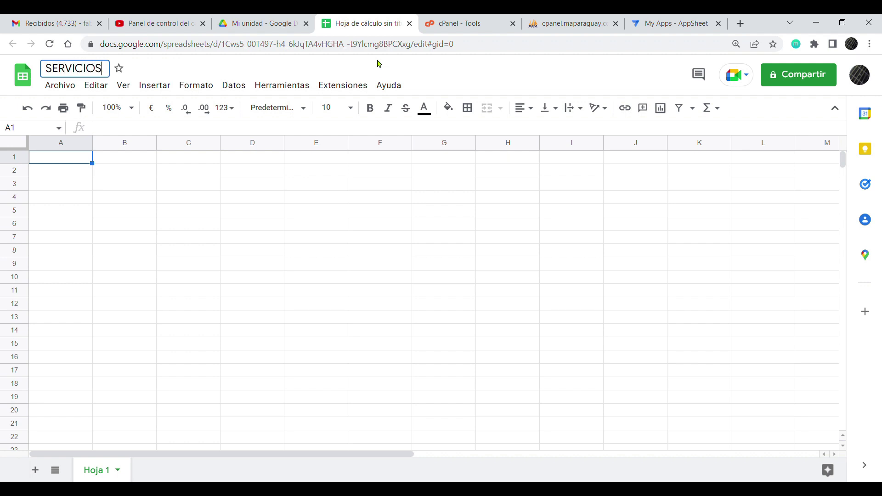
{"action": "type", "text": "_DETALLES"}
{"action": "key", "text": "Return"}
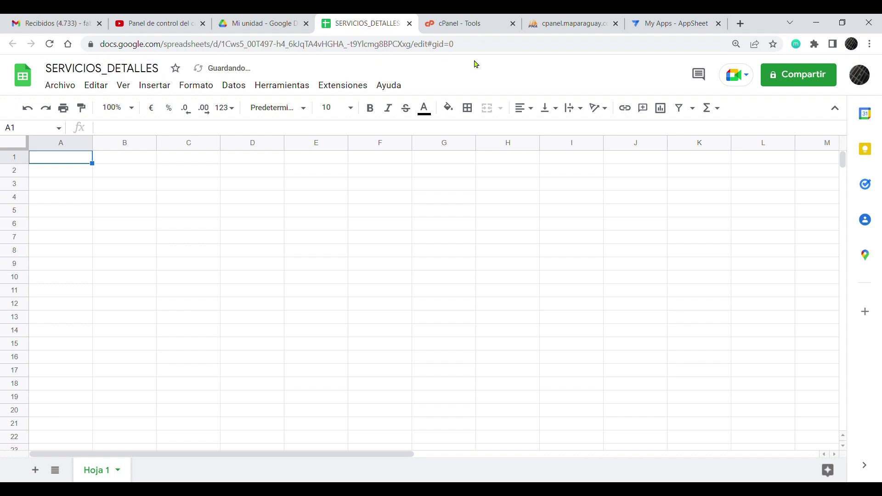
Rename the first sheet to DETALLES and add a second sheet.
{"action": "double_click", "coordinate": [98, 472]}
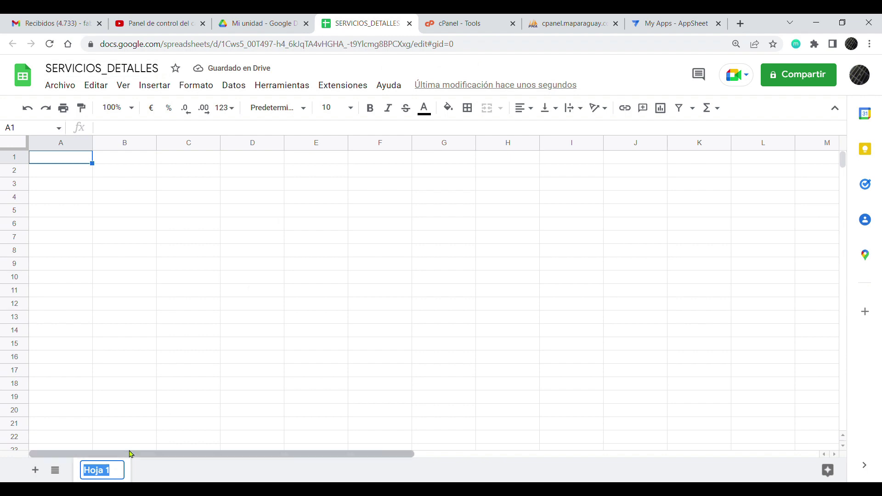
{"action": "type", "text": "DETALLES"}
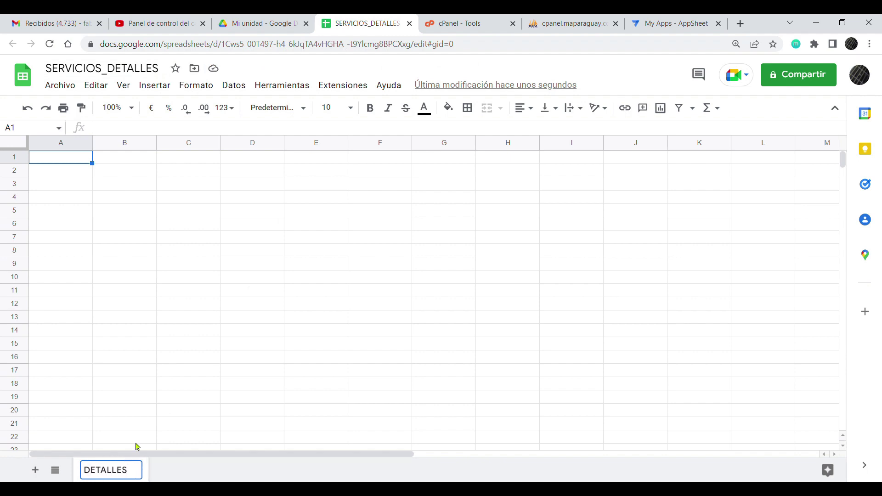
{"action": "key", "text": "Return"}
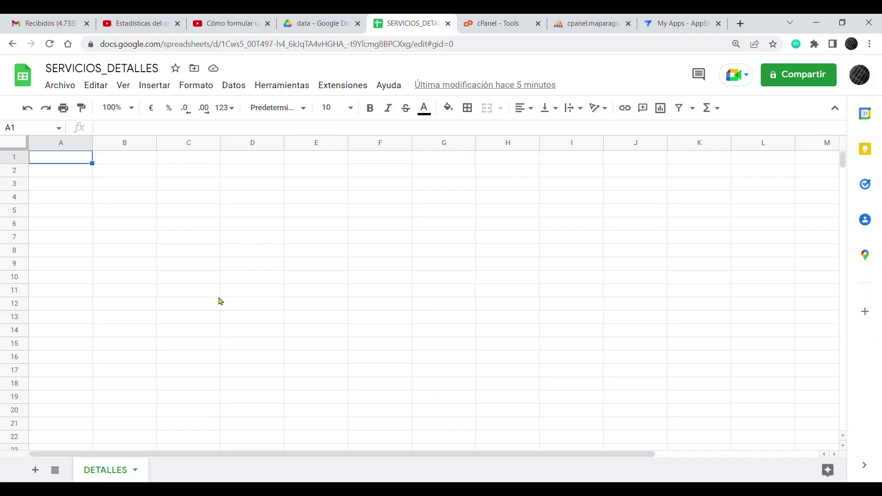
{"action": "left_click", "coordinate": [35, 470]}
Rename the new sheet to PRECIOS.
{"action": "double_click", "coordinate": [176, 471]}
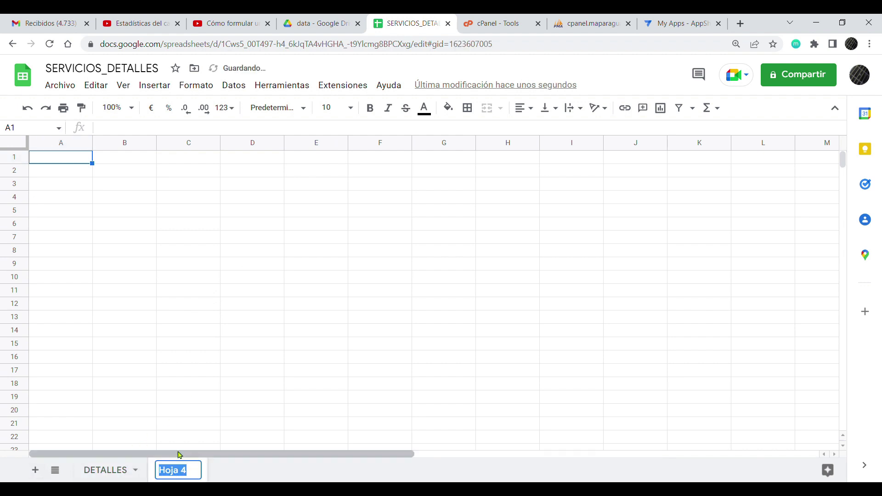
{"action": "type", "text": "PRECIOS"}
{"action": "left_click", "coordinate": [107, 471]}
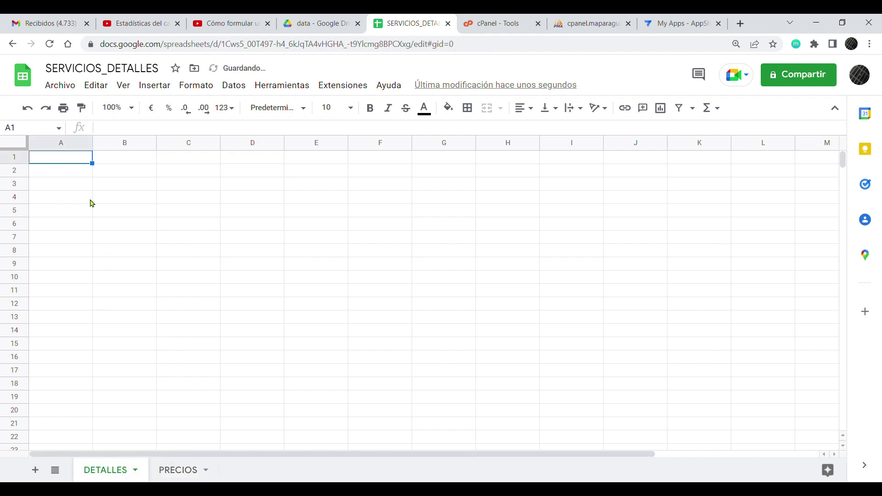
Enter DETALLES headers ID_DETALLES, ID_PEDIDO, SERVICIO, PRECIO, CANTIDAD, COSTO in row 1.
{"action": "type", "text": "ID_DETALLES"}
{"action": "key", "text": "Tab"}
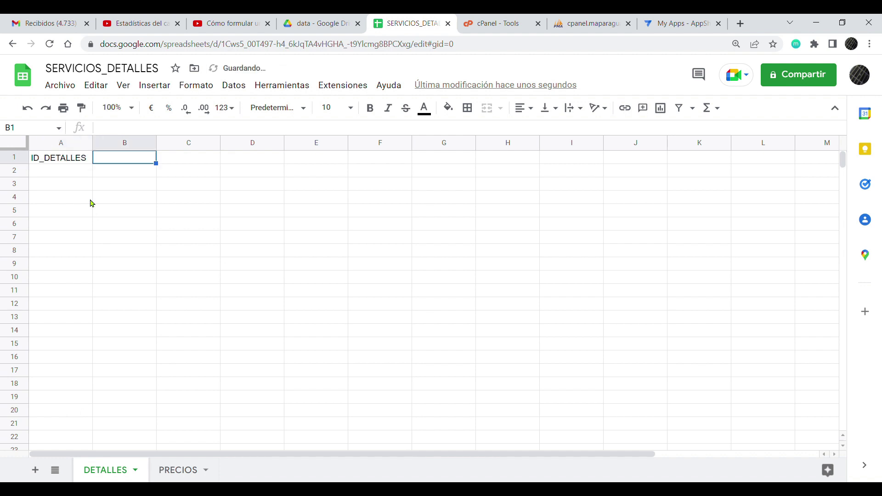
{"action": "type", "text": "ID_PEDIDO"}
{"action": "key", "text": "Tab"}
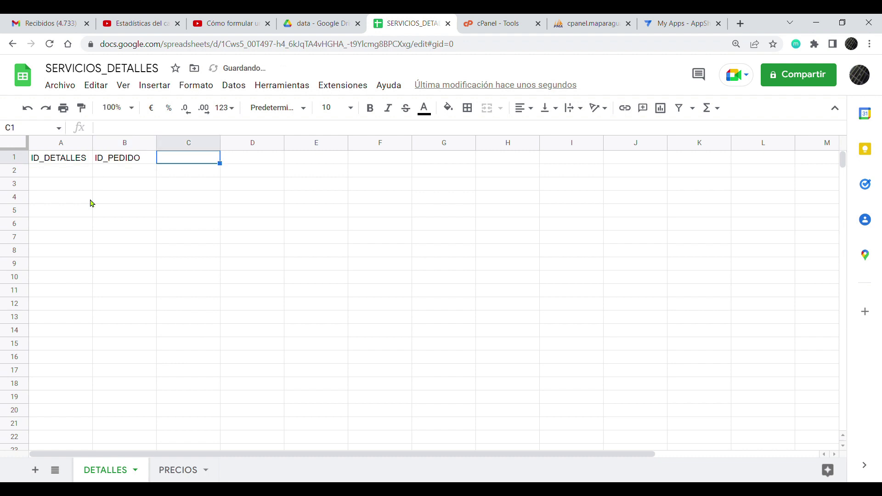
{"action": "type", "text": "SERVICIO"}
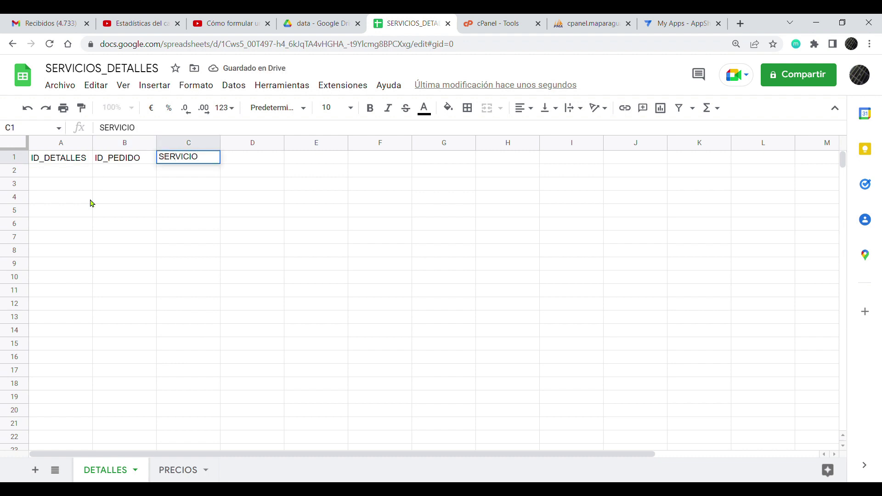
{"action": "key", "text": "Tab"}
{"action": "type", "text": "PRECI"}
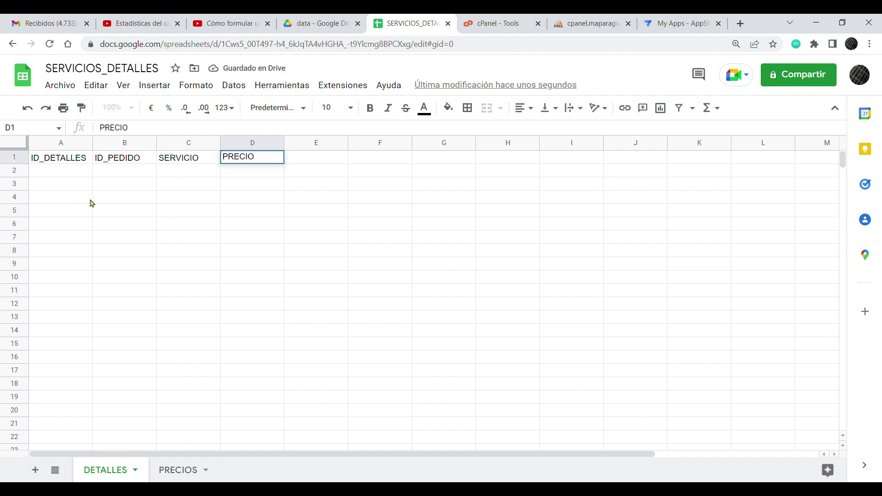
{"action": "key", "text": "Tab"}
{"action": "type", "text": "CANT"}
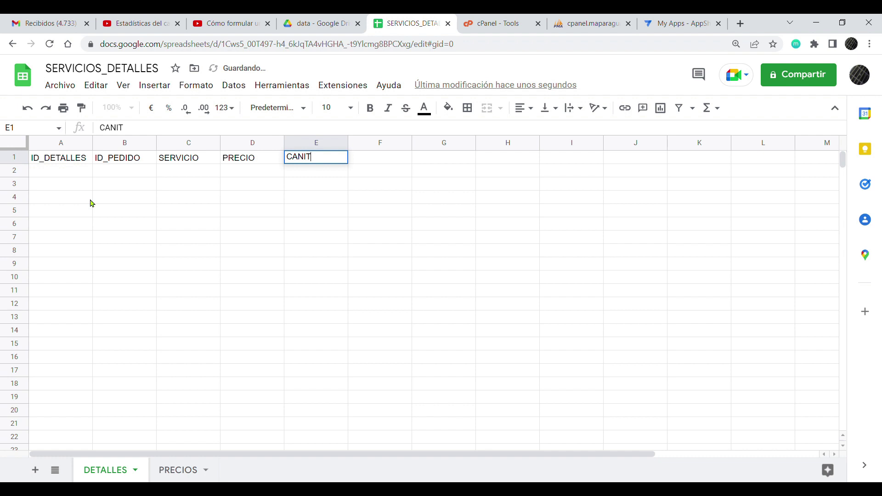
{"action": "type", "text": "IDAD"}
{"action": "key", "text": "Tab"}
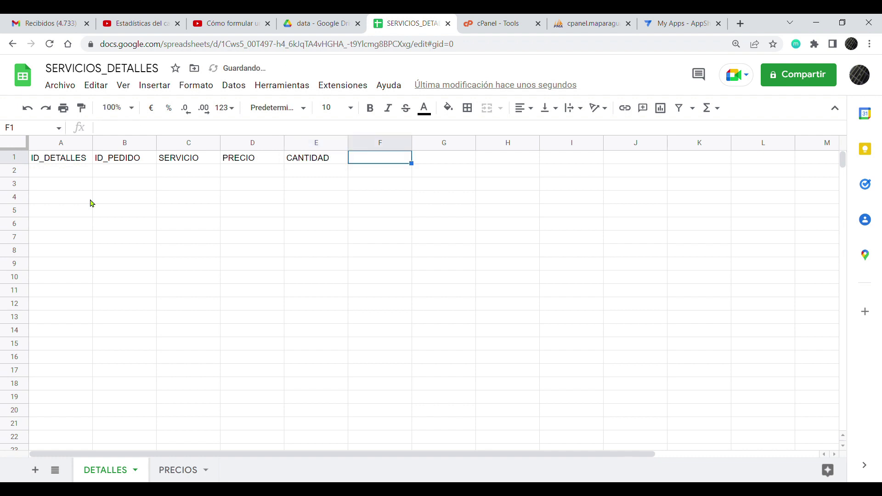
{"action": "type", "text": "COSTO"}
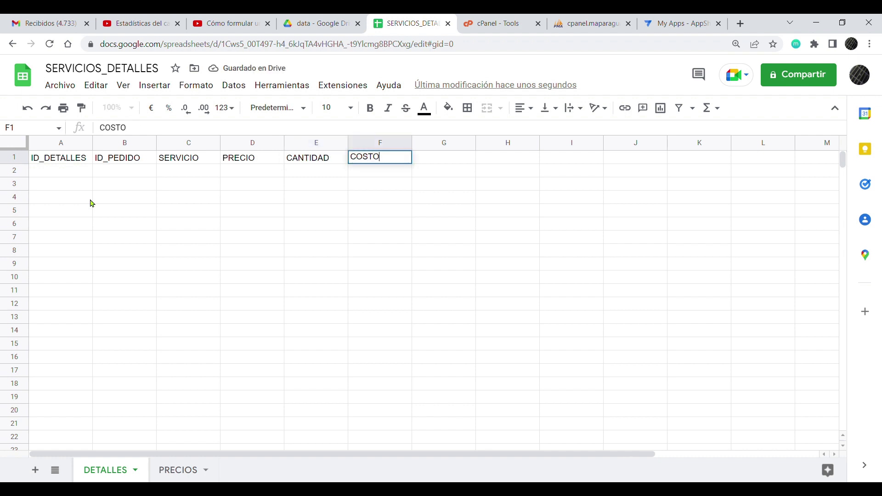
{"action": "key", "text": "Return"}
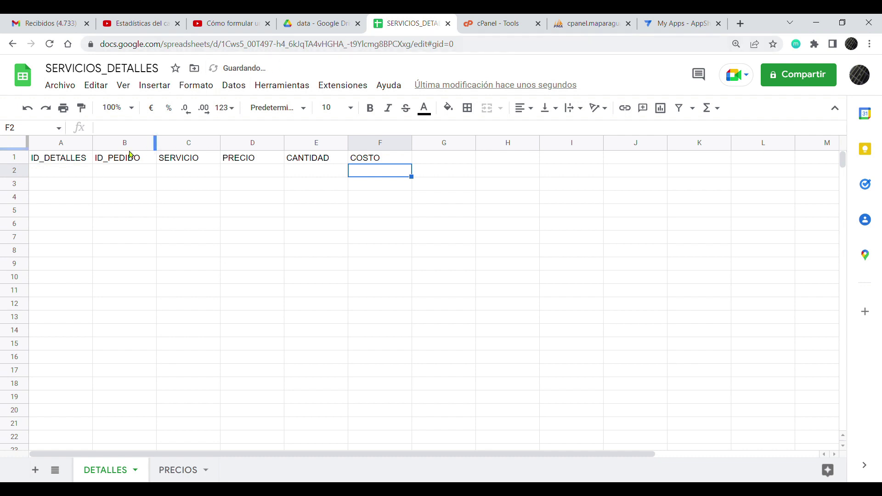
Make the DETALLES header row A1:F1 bold with a light green fill.
{"action": "left_click_drag", "start_coordinate": [75, 159], "coordinate": [375, 168]}
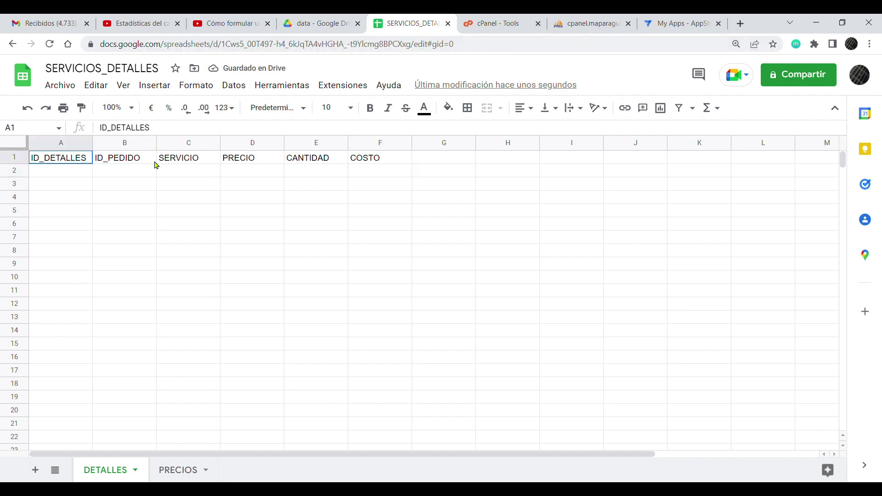
{"action": "left_click", "coordinate": [371, 108]}
{"action": "left_click", "coordinate": [450, 110]}
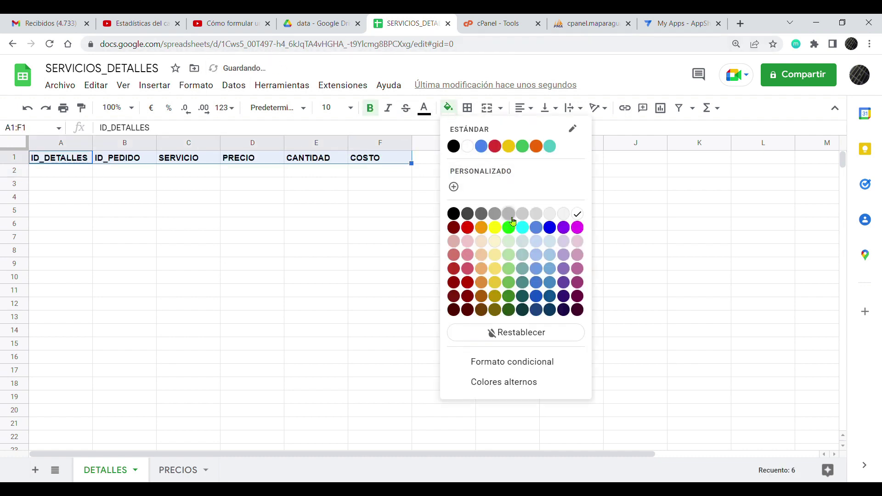
{"action": "left_click", "coordinate": [510, 241]}
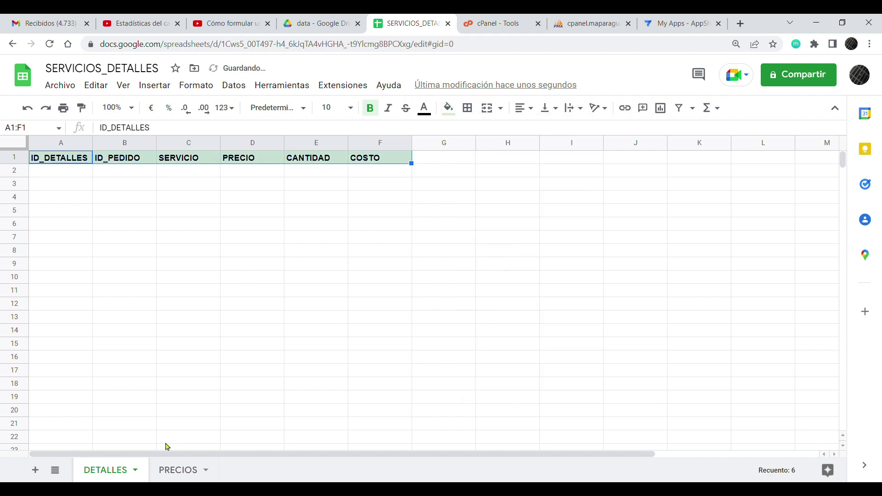
{"action": "left_click", "coordinate": [179, 469]}
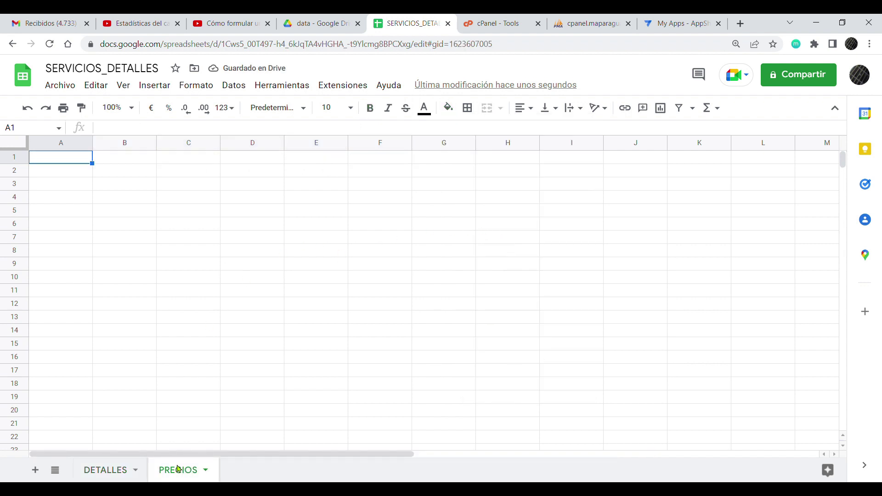
Enter PRECIOS headers ID, SERVICIO and PRECIO in row 1.
{"action": "type", "text": "ID"}
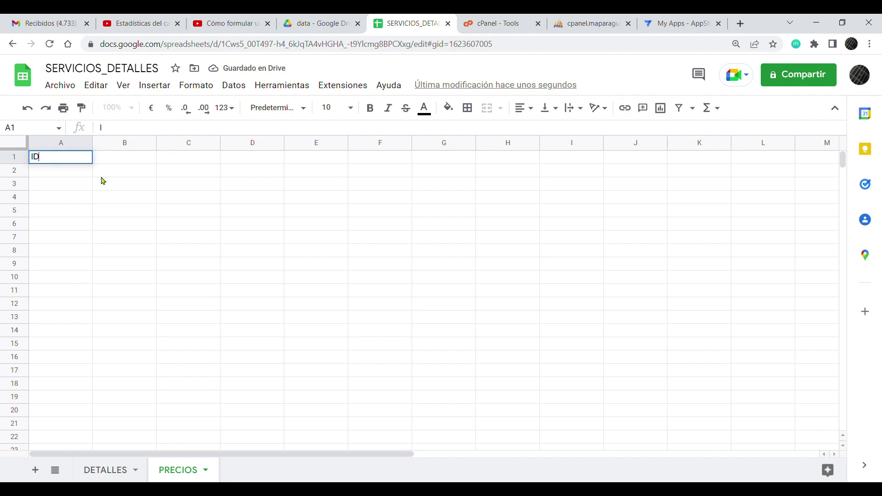
{"action": "key", "text": "Tab"}
{"action": "type", "text": "SERVICIO"}
{"action": "key", "text": "Tab"}
{"action": "type", "text": "PRECI"}
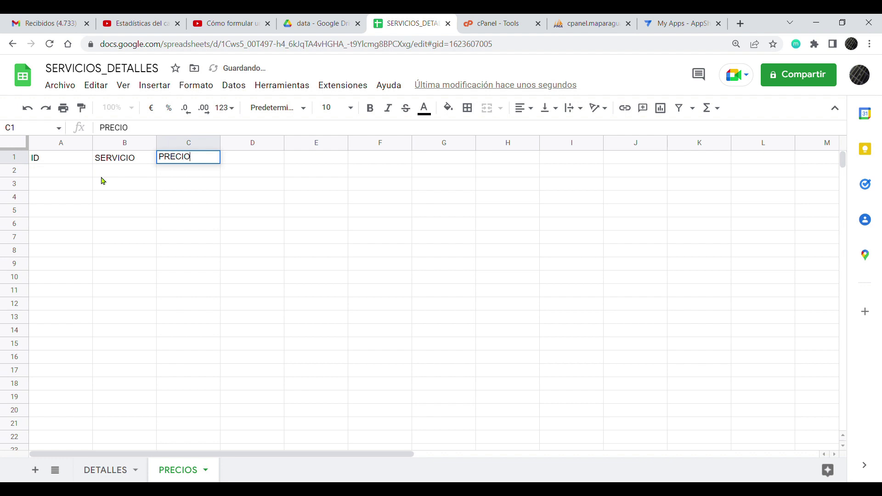
{"action": "key", "text": "Return"}
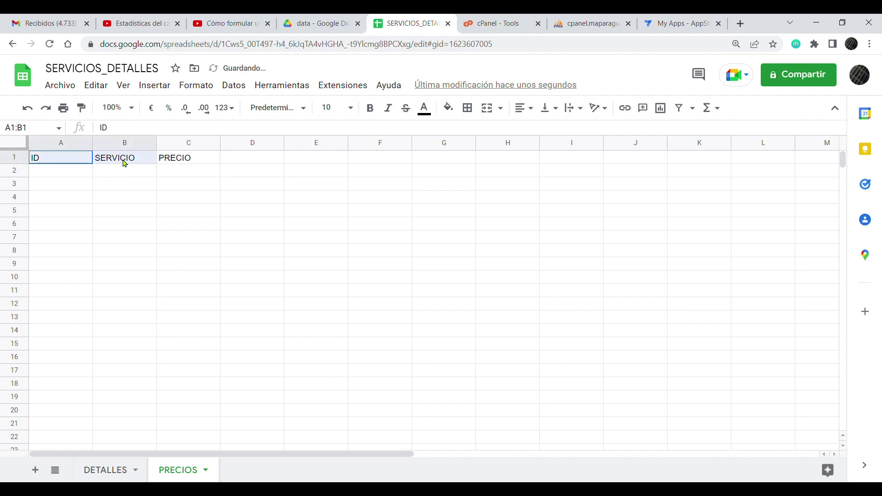
Make the PRECIOS headers A1:C1 bold with a light blue fill.
{"action": "left_click_drag", "start_coordinate": [82, 162], "coordinate": [177, 165]}
{"action": "left_click", "coordinate": [371, 113]}
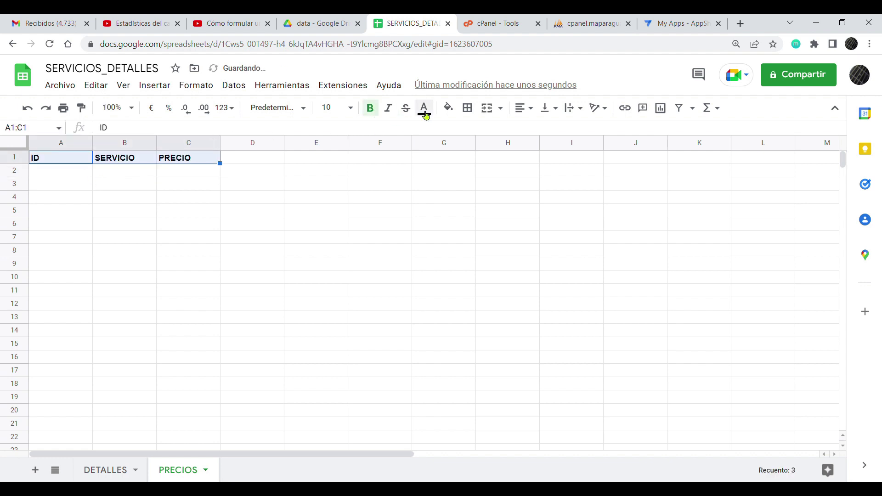
{"action": "left_click", "coordinate": [448, 108]}
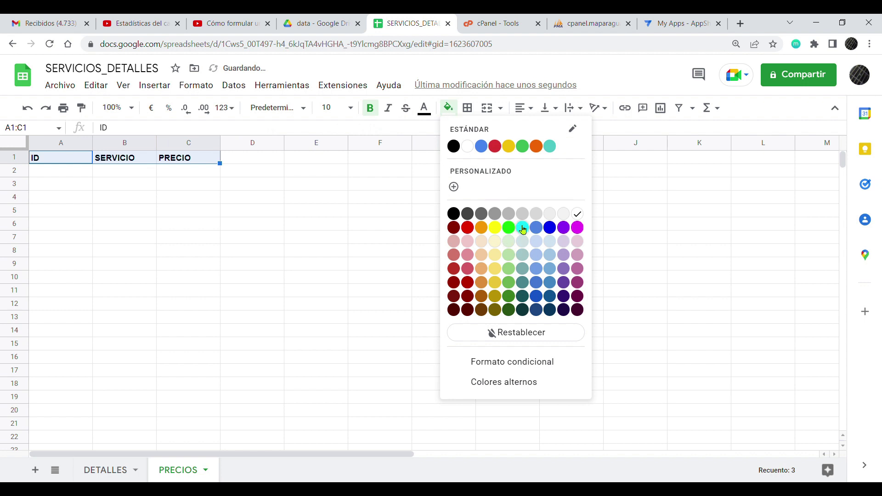
{"action": "left_click", "coordinate": [535, 240]}
{"action": "left_click", "coordinate": [252, 184]}
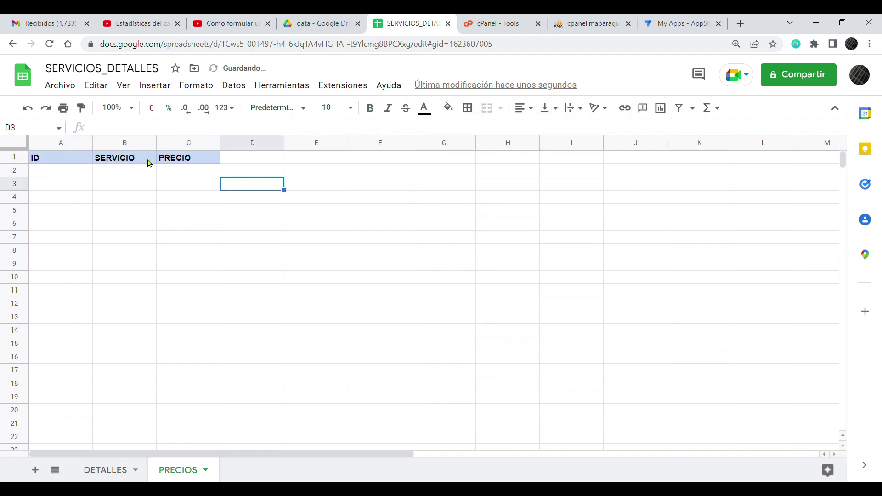
Review the DETALLES header cells, then return to phpMyAdmin's SERVICIOS table structure.
{"action": "left_click", "coordinate": [106, 471]}
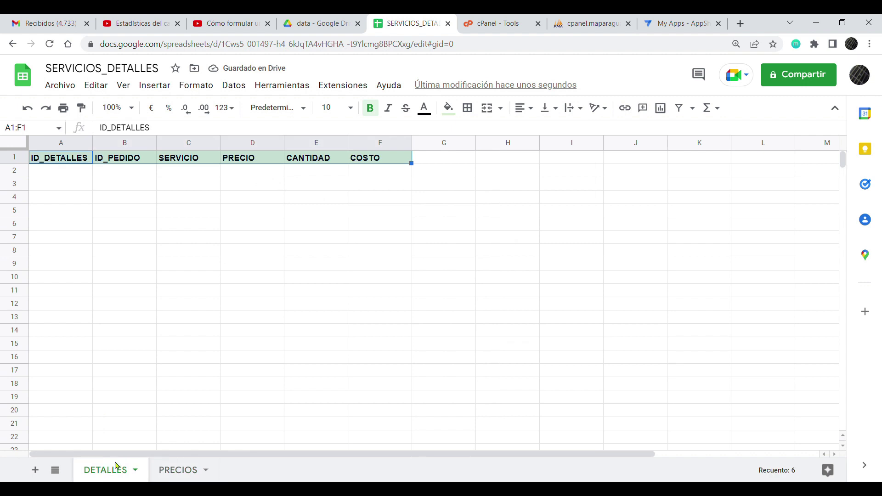
{"action": "left_click", "coordinate": [193, 160]}
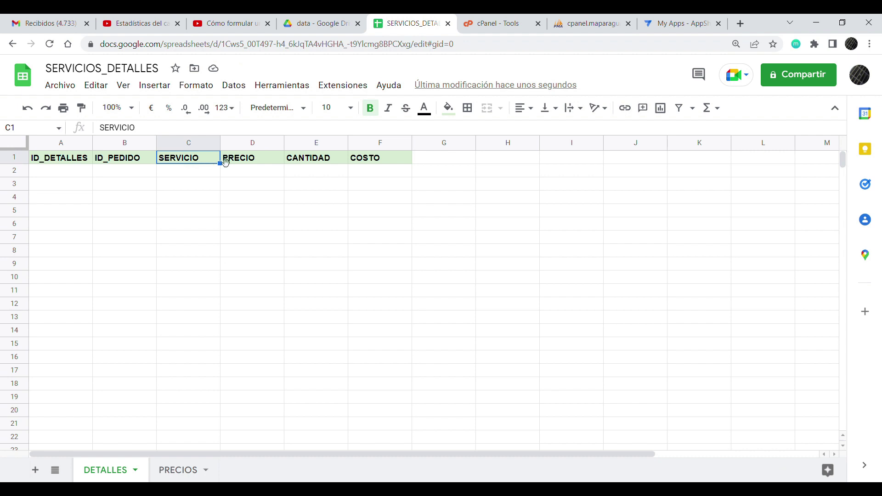
{"action": "left_click", "coordinate": [248, 163]}
{"action": "left_click", "coordinate": [211, 161]}
{"action": "left_click", "coordinate": [230, 160]}
{"action": "left_click", "coordinate": [207, 162]}
{"action": "left_click", "coordinate": [260, 163]}
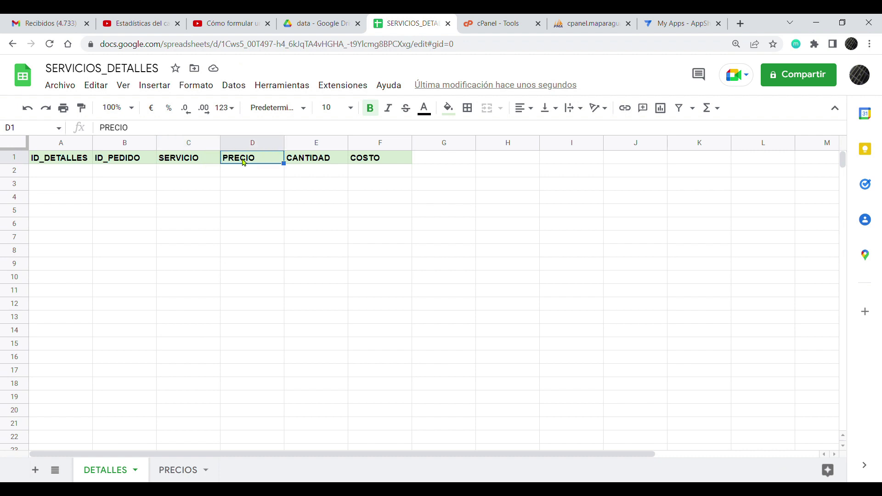
{"action": "left_click", "coordinate": [321, 161]}
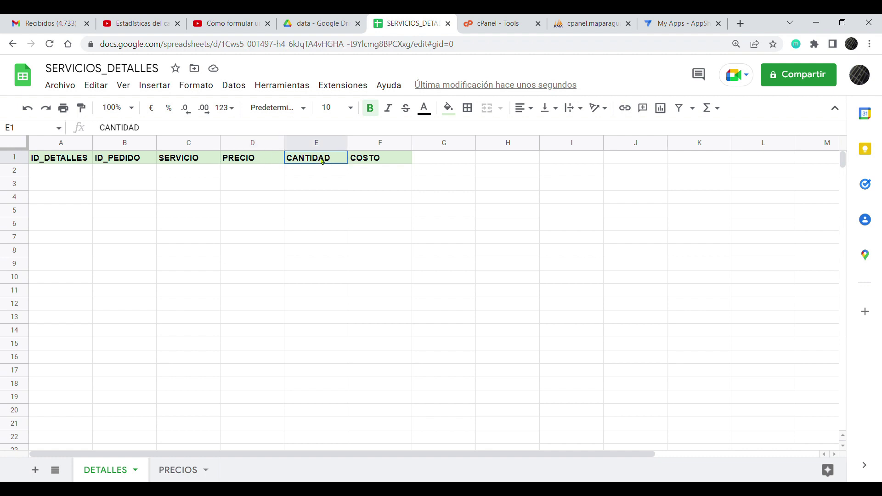
{"action": "left_click", "coordinate": [319, 173]}
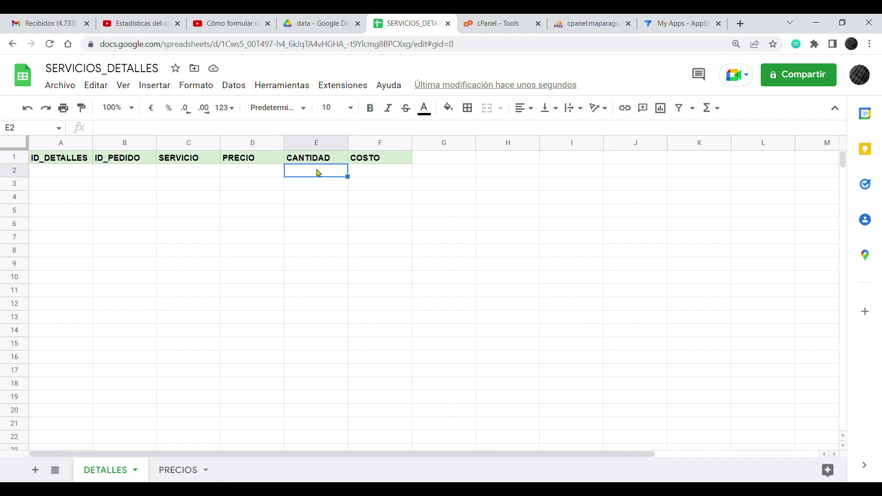
{"action": "left_click", "coordinate": [378, 175]}
{"action": "left_click", "coordinate": [378, 159]}
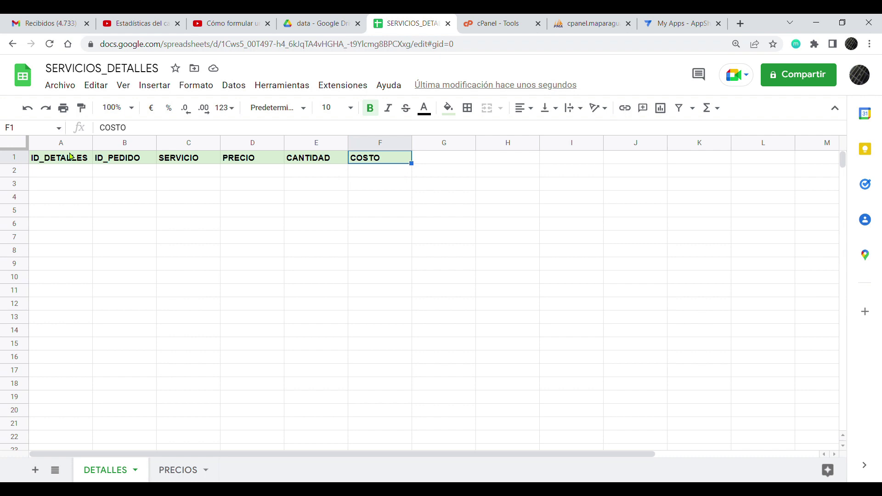
{"action": "left_click", "coordinate": [124, 161]}
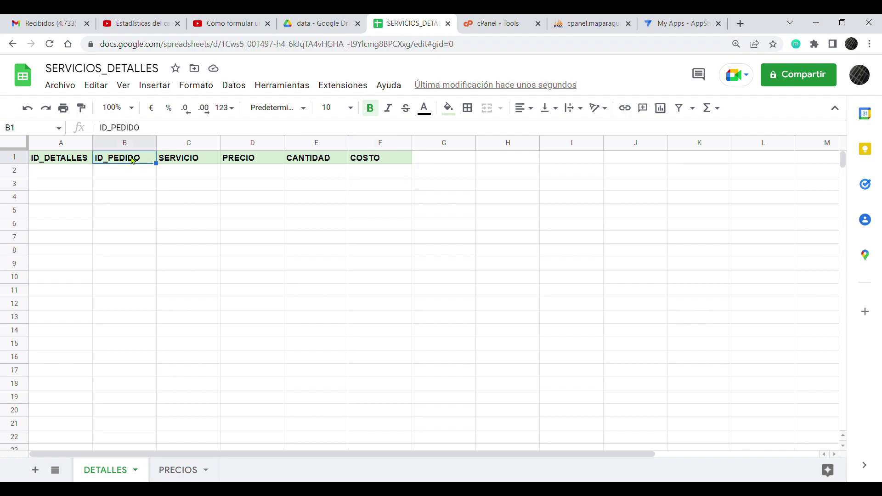
{"action": "left_click", "coordinate": [596, 27]}
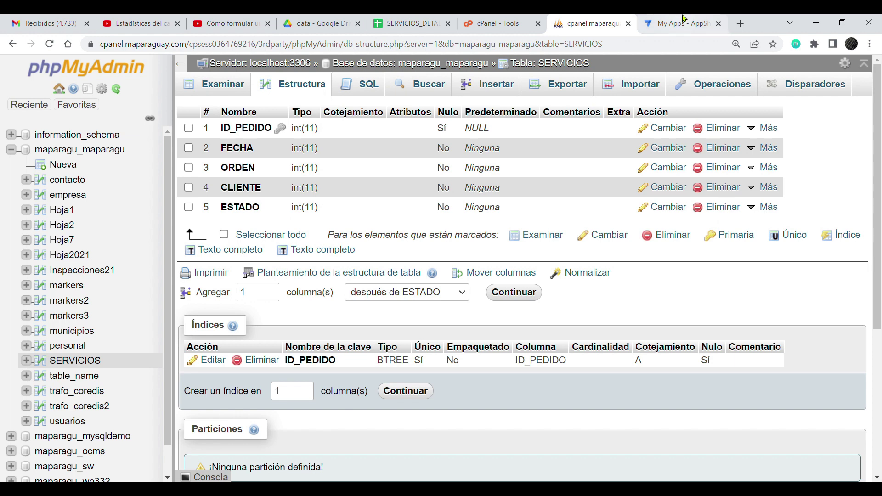
Start a new app from your own data named UNION in the Inspections & Surveys category.
{"action": "left_click", "coordinate": [672, 25]}
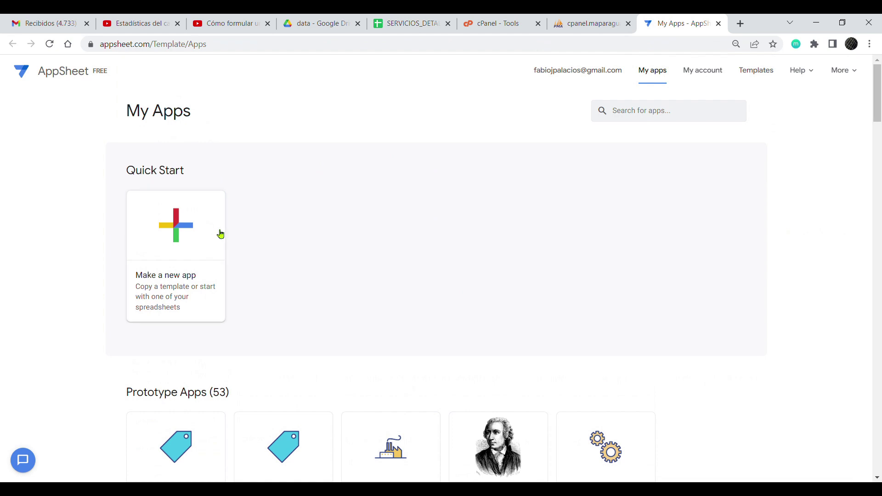
{"action": "left_click", "coordinate": [181, 226]}
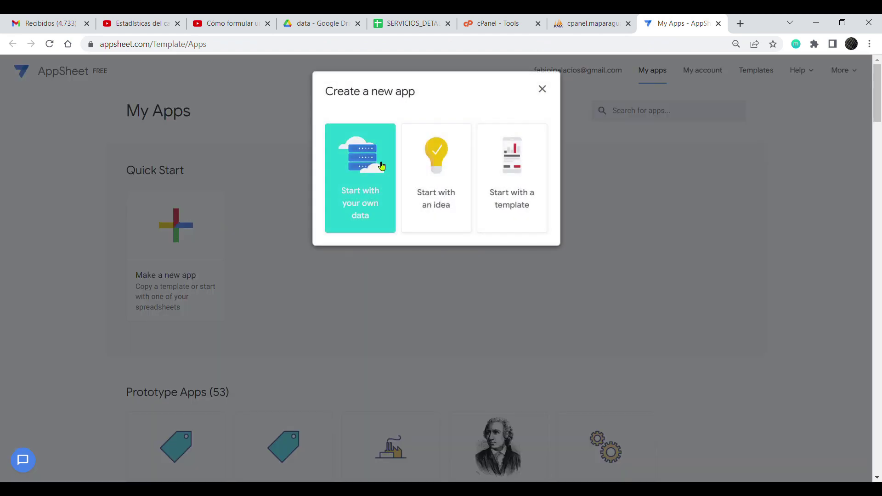
{"action": "left_click", "coordinate": [372, 162]}
{"action": "left_click_drag", "start_coordinate": [386, 158], "coordinate": [304, 158]}
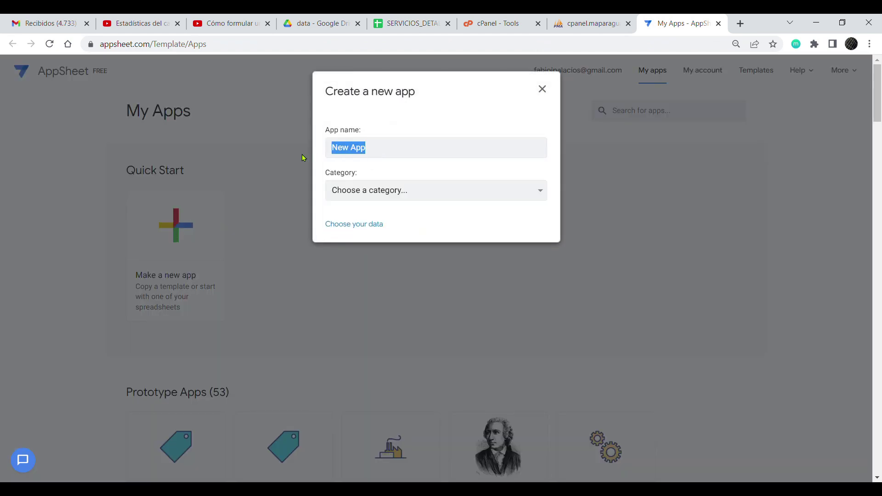
{"action": "type", "text": "U"}
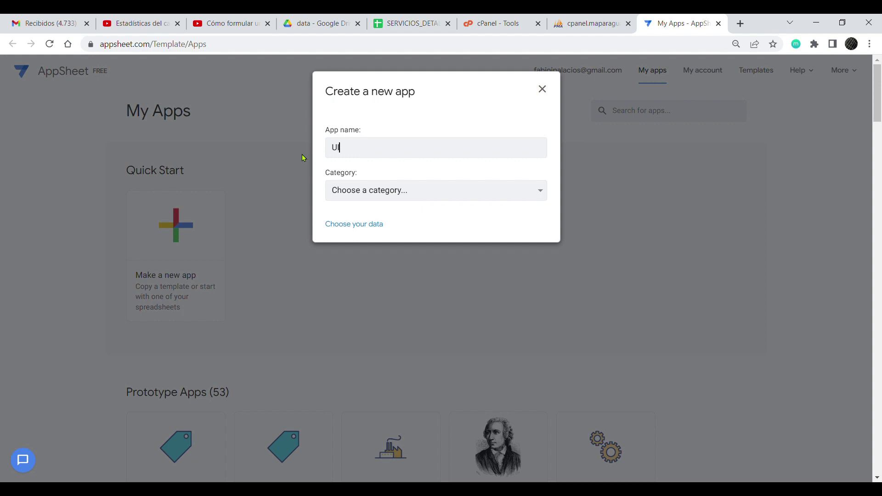
{"action": "type", "text": "NION"}
{"action": "left_click", "coordinate": [362, 233]}
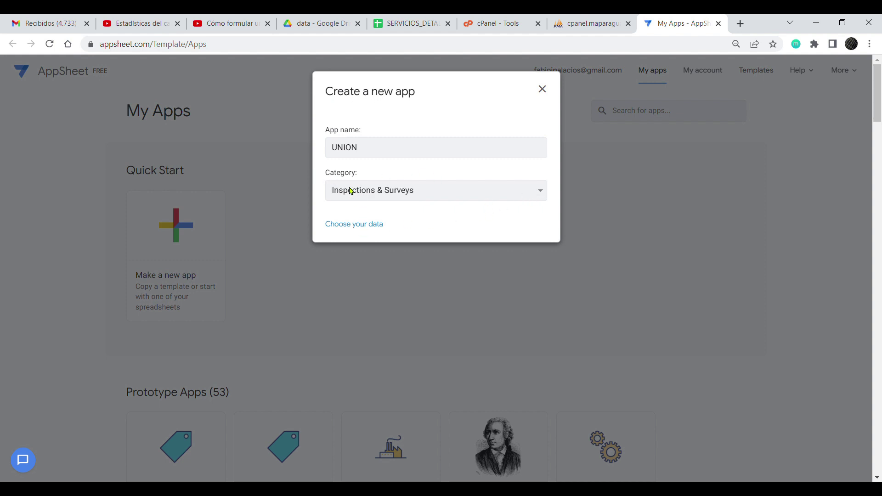
Build it from the SERVICIOS_DETALLES Google spreadsheet and dismiss the app-ready message.
{"action": "left_click", "coordinate": [345, 225]}
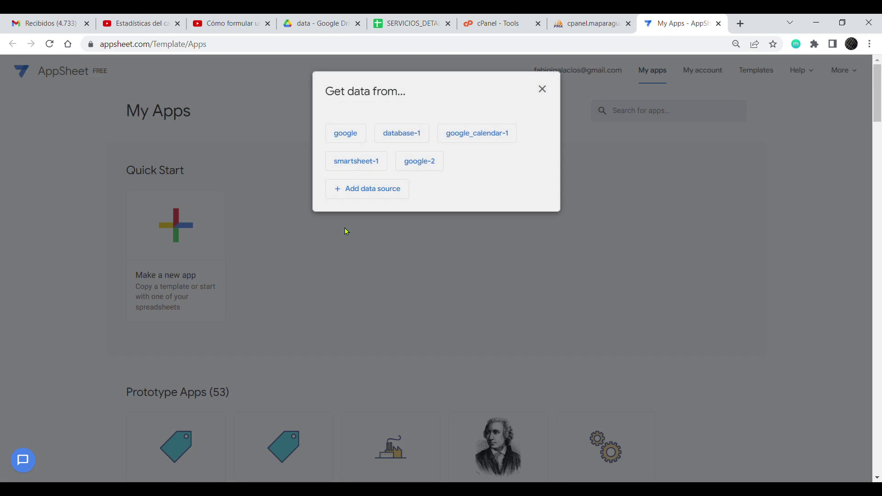
{"action": "left_click", "coordinate": [348, 137]}
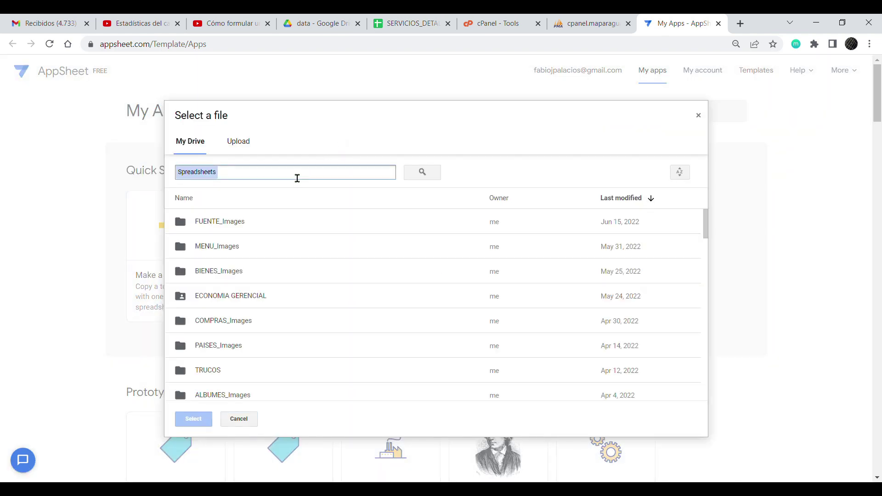
{"action": "type", "text": "ERVICIOS_DE"}
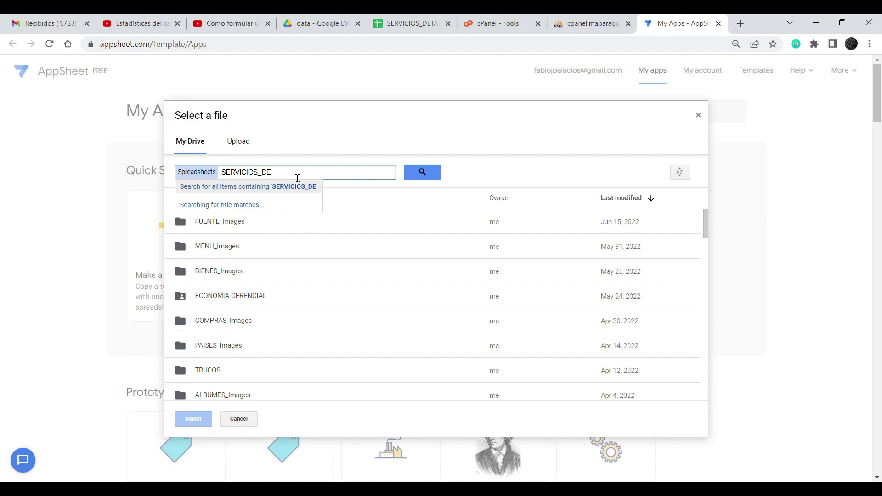
{"action": "type", "text": "TA"}
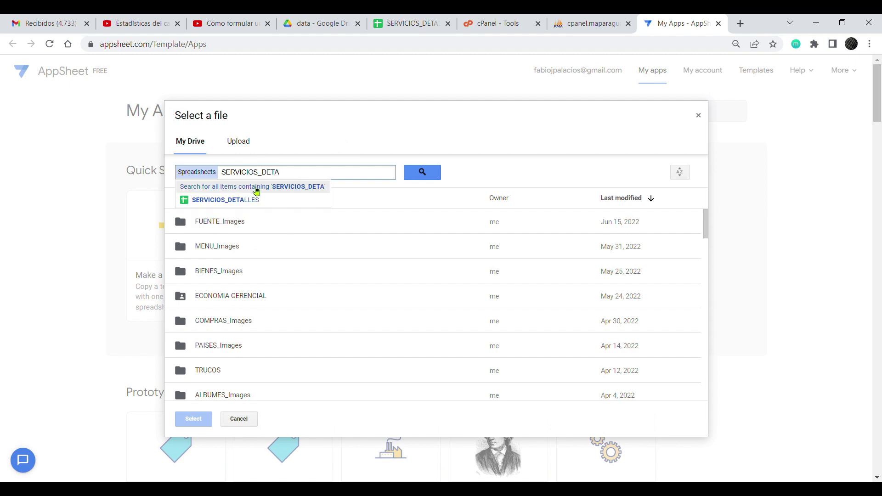
{"action": "left_click", "coordinate": [213, 200]}
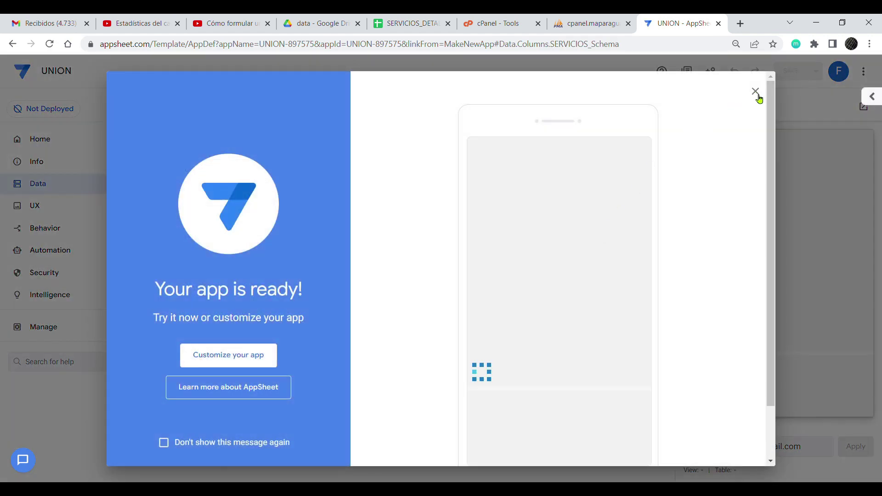
{"action": "left_click", "coordinate": [756, 92]}
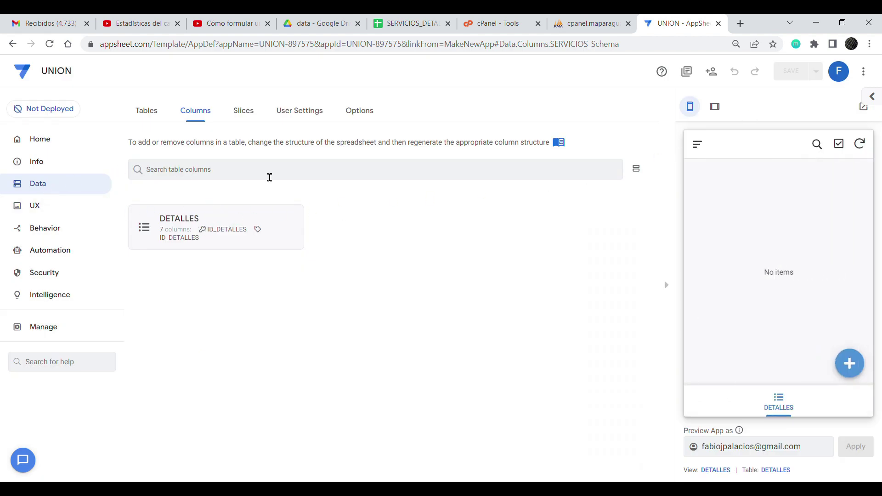
Add the suggested PRECIOS table from the Tables list, then collapse its settings.
{"action": "left_click", "coordinate": [147, 111]}
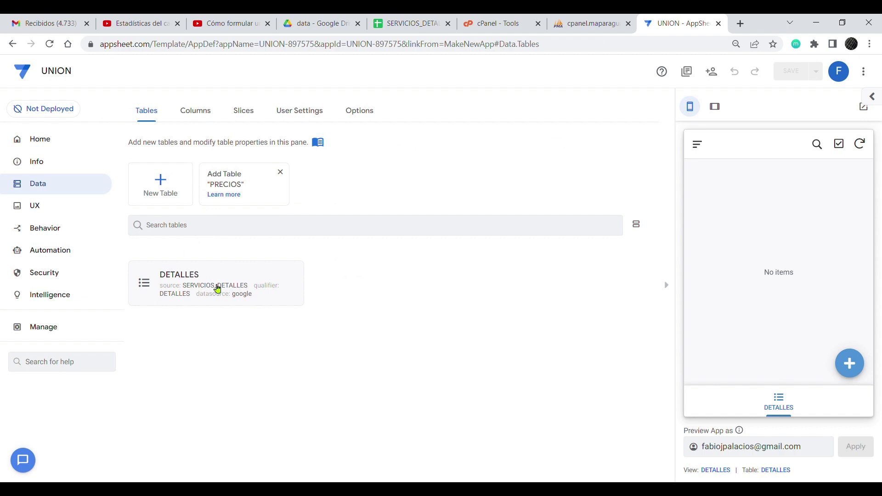
{"action": "left_click", "coordinate": [240, 181]}
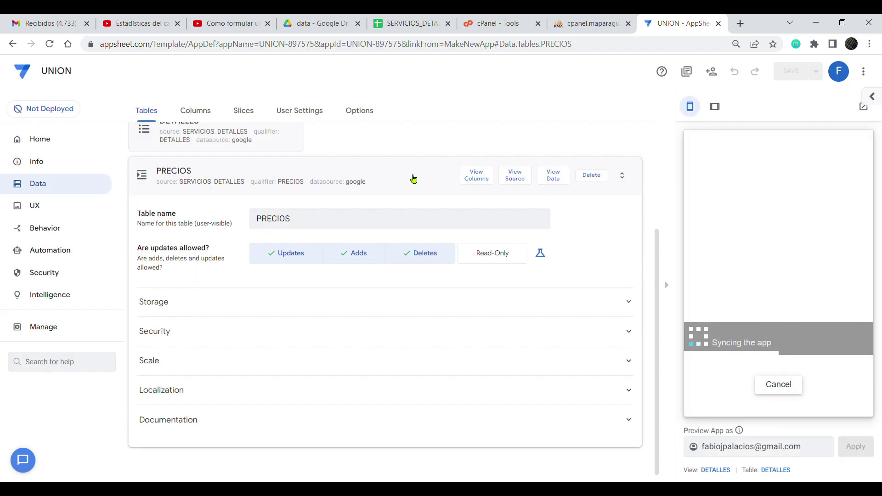
{"action": "left_click", "coordinate": [413, 180]}
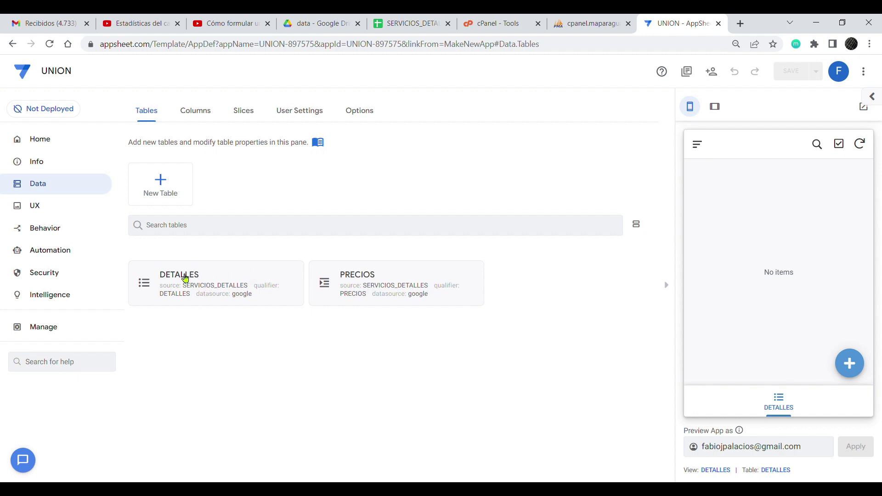
Add a new table taking SERVICIOS from the database 1 source.
{"action": "left_click", "coordinate": [171, 182]}
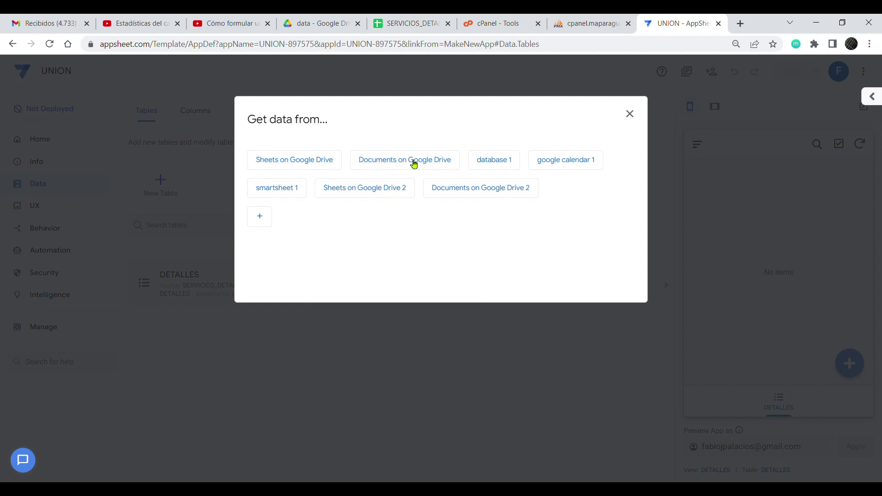
{"action": "left_click", "coordinate": [500, 162]}
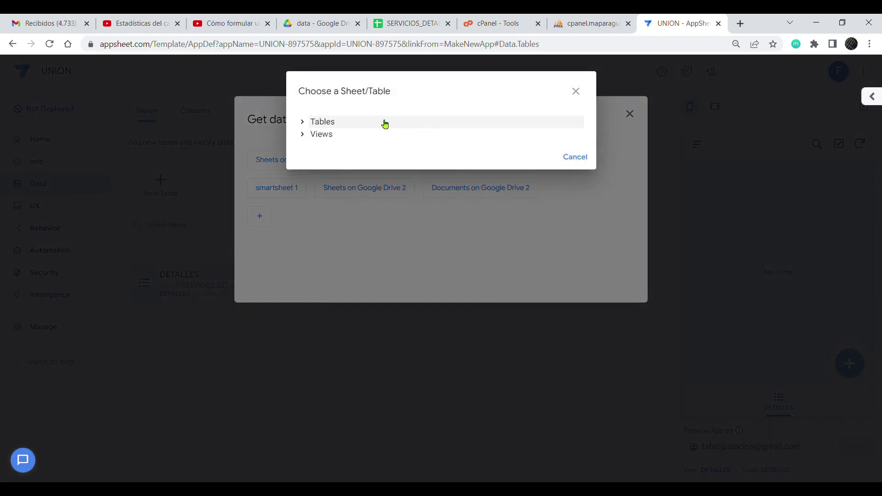
{"action": "left_click", "coordinate": [311, 124]}
{"action": "left_click", "coordinate": [311, 123]}
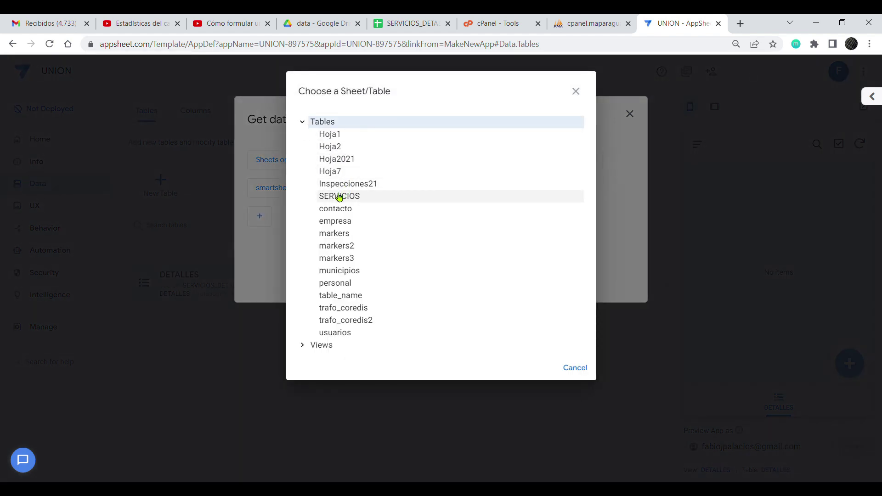
{"action": "left_click", "coordinate": [339, 195]}
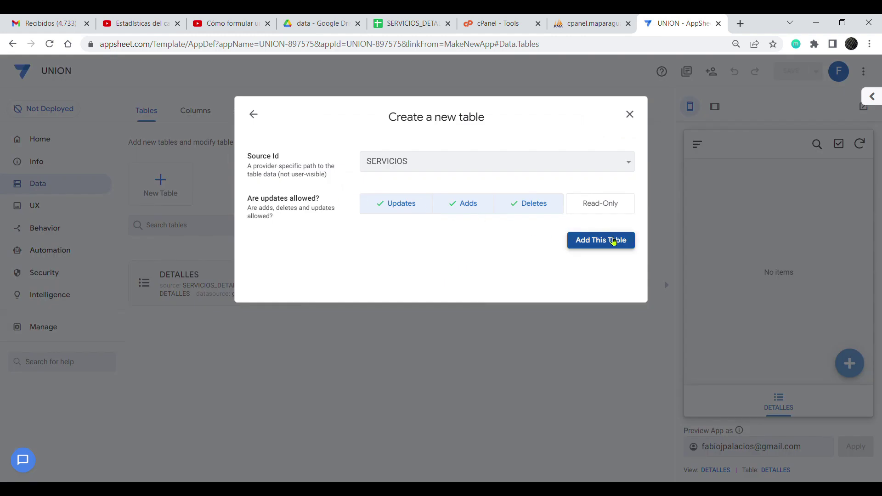
{"action": "left_click", "coordinate": [612, 240]}
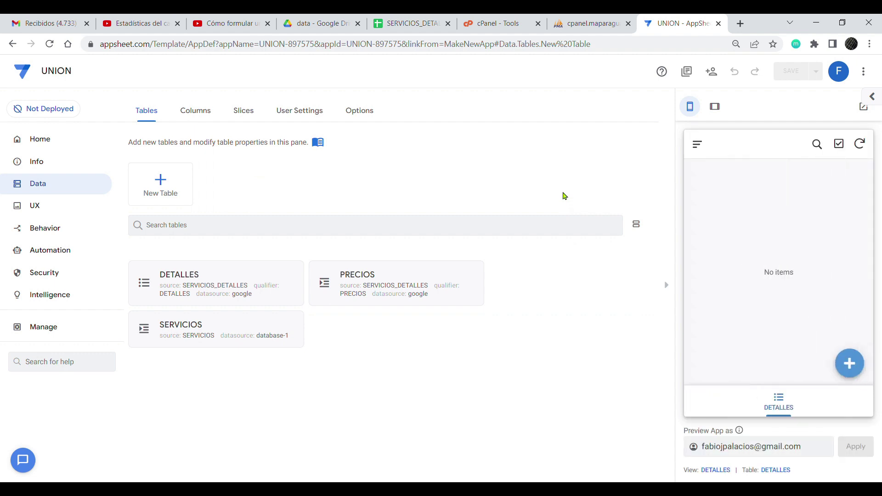
Show the SERVICIOS columns and compare them against the SERVICIOS structure in phpMyAdmin.
{"action": "left_click", "coordinate": [193, 335]}
{"action": "left_click", "coordinate": [480, 176]}
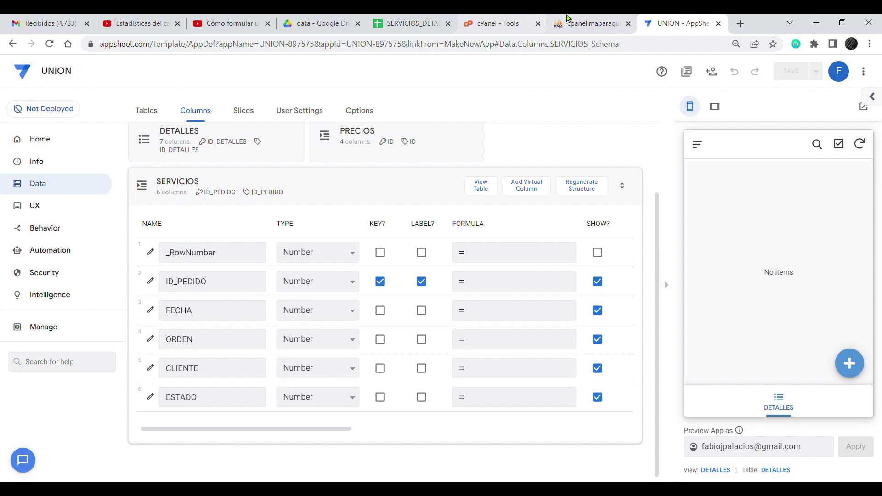
{"action": "left_click", "coordinate": [581, 21]}
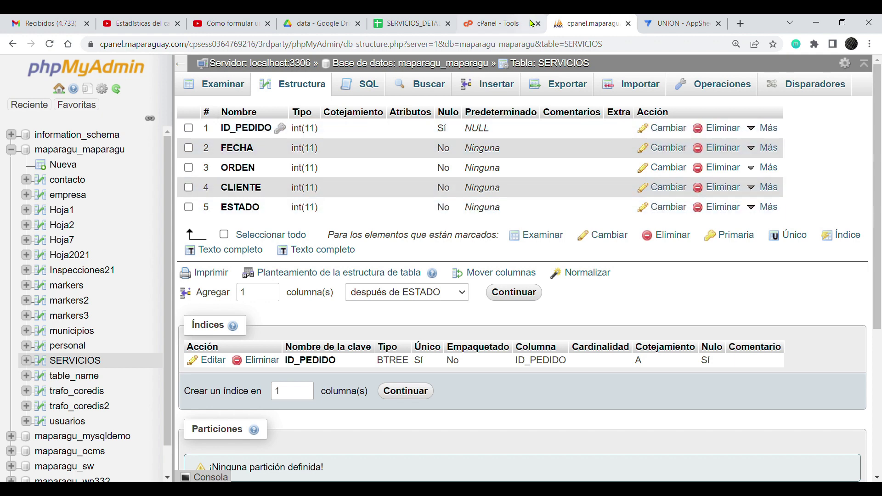
{"action": "left_click", "coordinate": [653, 26]}
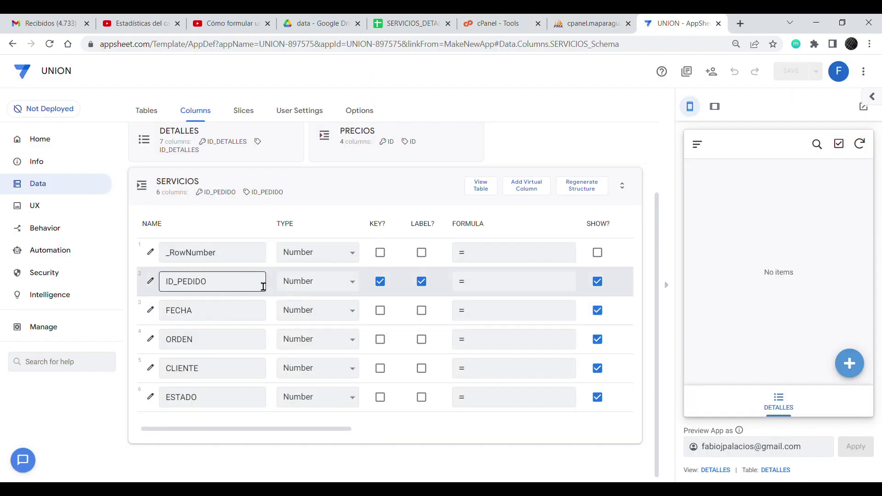
Change ID_PEDIDO's type to Text and make CLIENTE the label column.
{"action": "left_click", "coordinate": [355, 285]}
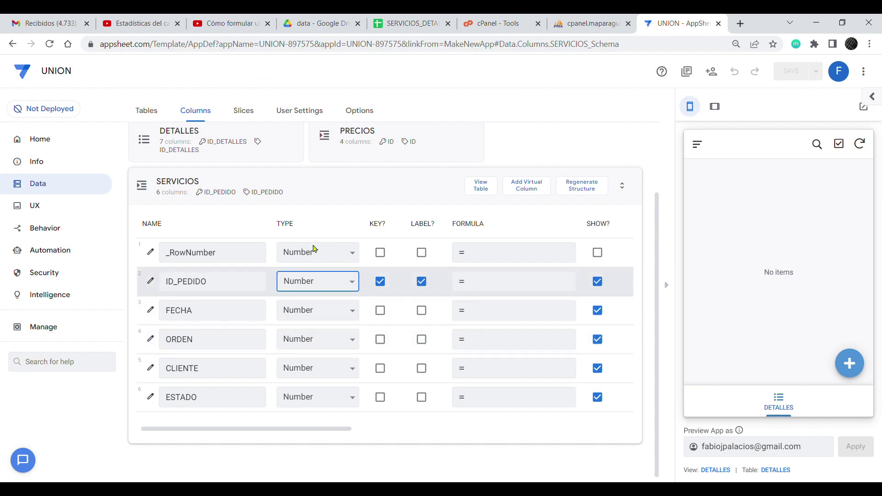
{"action": "key", "text": "t"}
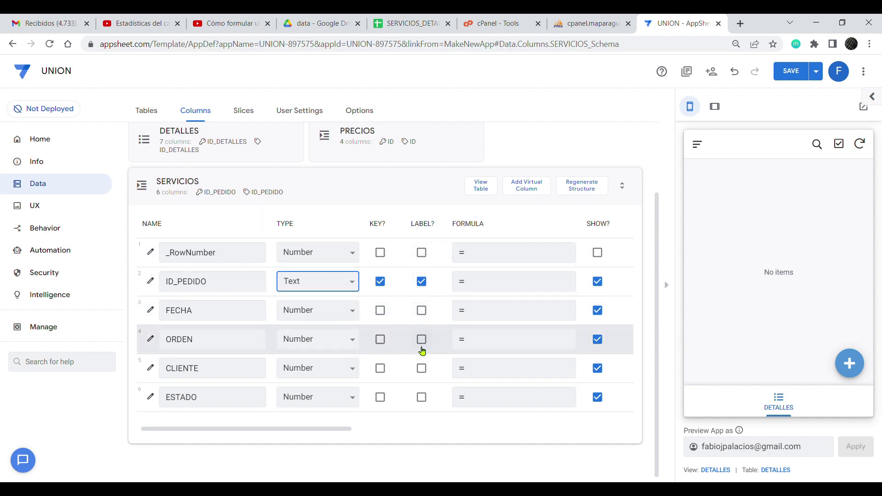
{"action": "left_click", "coordinate": [422, 370]}
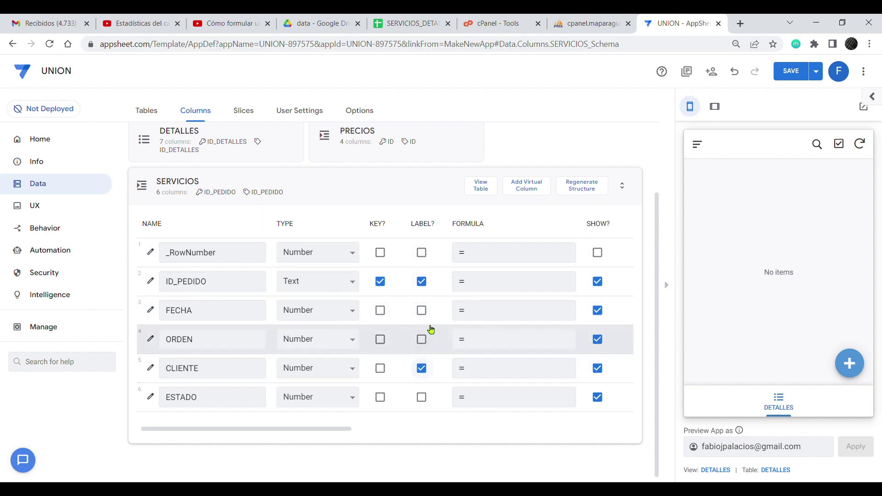
Set ID_PEDIDO's Auto Compute initial value to UNIQUEID() and save it.
{"action": "left_click", "coordinate": [151, 281]}
{"action": "scroll", "coordinate": [285, 312], "scroll_direction": "down", "scroll_amount": 2}
{"action": "scroll", "coordinate": [301, 329], "scroll_direction": "up", "scroll_amount": 1}
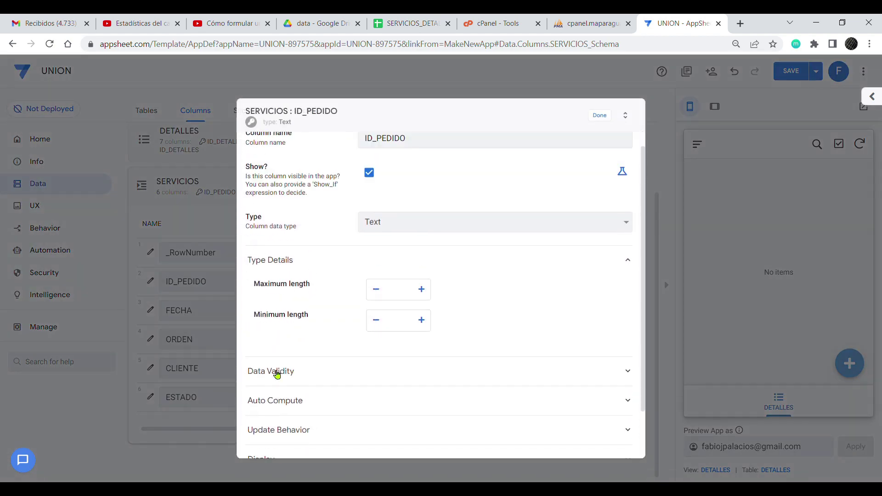
{"action": "left_click", "coordinate": [277, 399]}
{"action": "scroll", "coordinate": [288, 394], "scroll_direction": "down", "scroll_amount": 1}
{"action": "scroll", "coordinate": [288, 395], "scroll_direction": "down", "scroll_amount": 1}
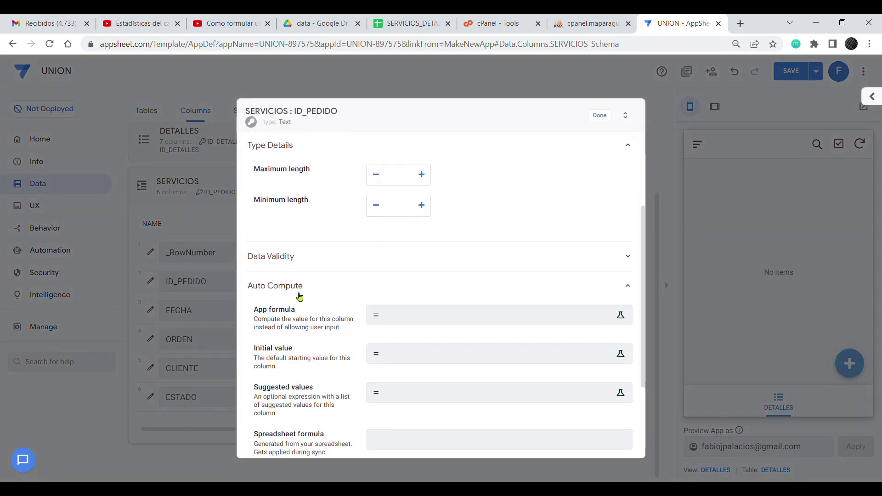
{"action": "left_click", "coordinate": [290, 260]}
{"action": "left_click", "coordinate": [289, 257]}
{"action": "left_click", "coordinate": [388, 356]}
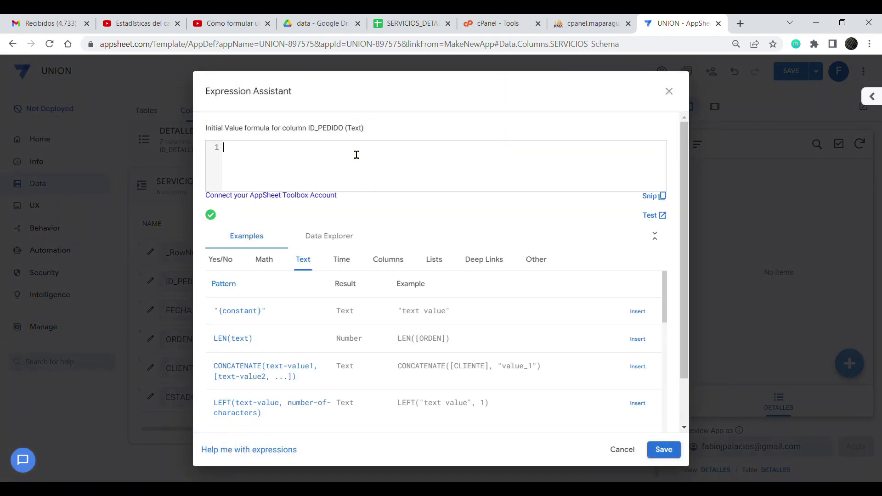
{"action": "type", "text": "UNIQUE"}
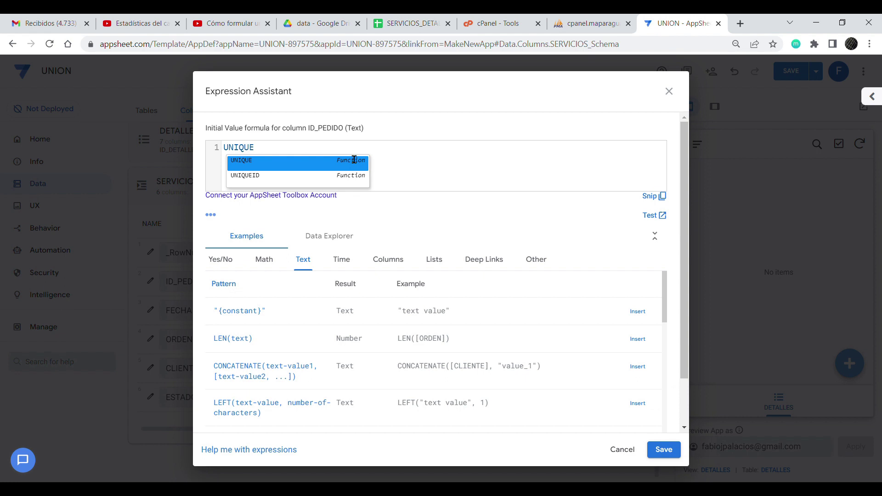
{"action": "key", "text": "Down"}
{"action": "key", "text": "Return"}
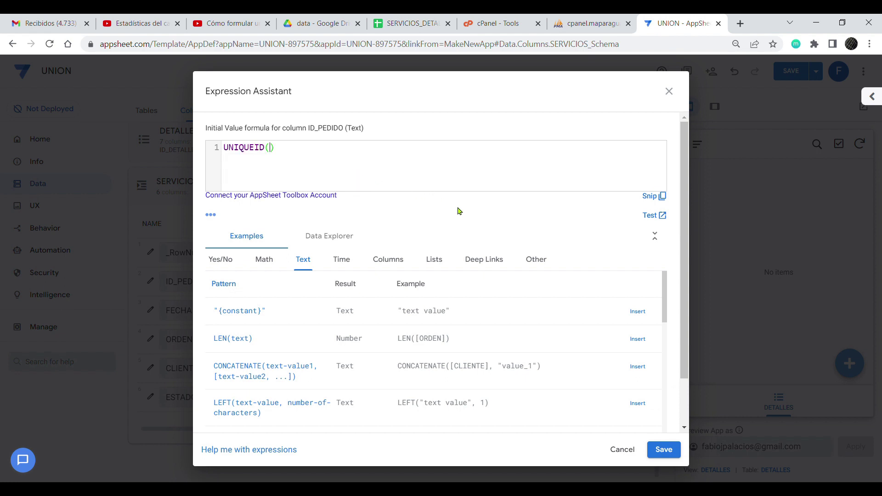
{"action": "left_click", "coordinate": [663, 449]}
{"action": "left_click", "coordinate": [600, 115]}
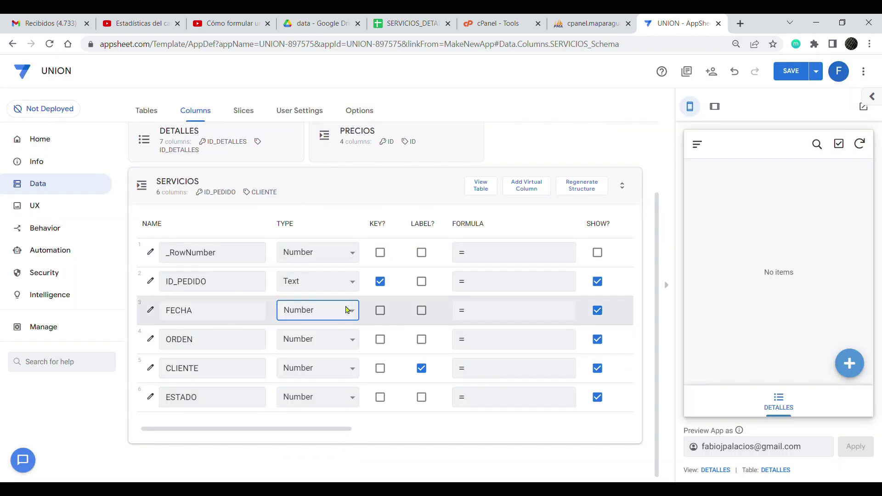
Make FECHA a DateTime with initial value NOW(), and change CLIENTE's type to Text.
{"action": "left_click", "coordinate": [316, 137]}
{"action": "left_click", "coordinate": [150, 309]}
{"action": "scroll", "coordinate": [322, 340], "scroll_direction": "down", "scroll_amount": 3}
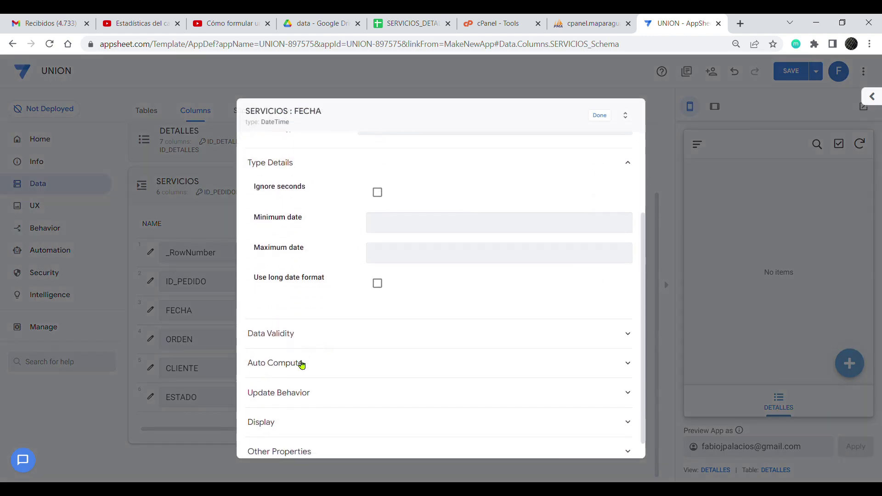
{"action": "left_click", "coordinate": [294, 363]}
{"action": "left_click", "coordinate": [392, 431]}
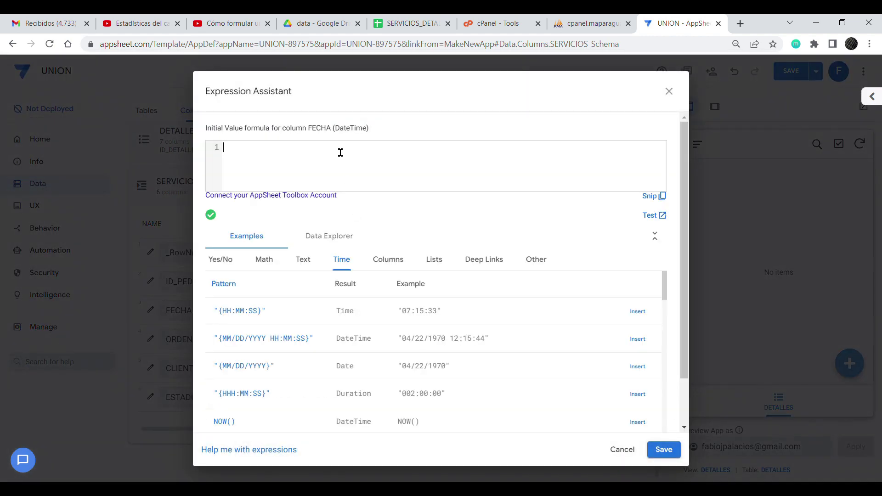
{"action": "type", "text": "NOW("}
{"action": "left_click", "coordinate": [664, 450]}
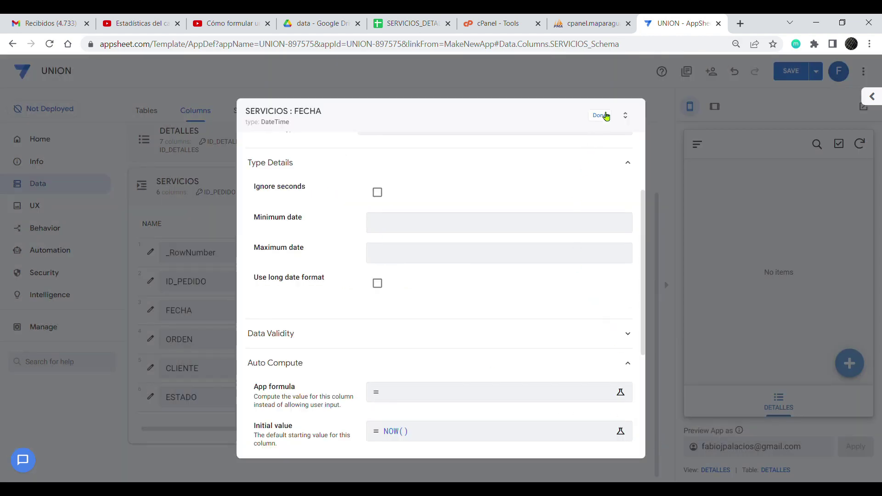
{"action": "left_click", "coordinate": [599, 115]}
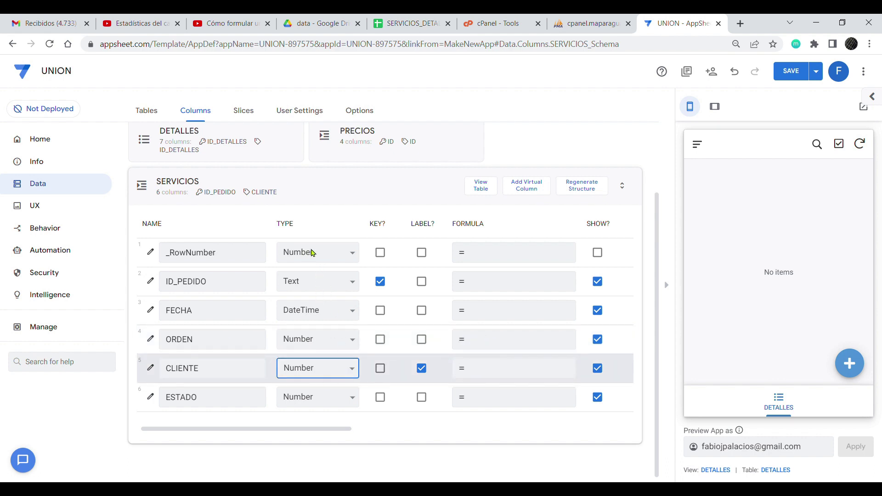
{"action": "left_click", "coordinate": [305, 292]}
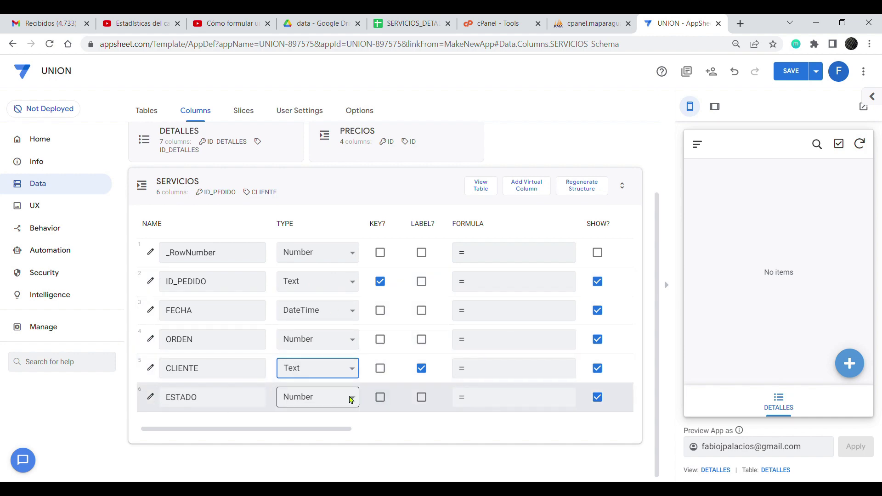
Make ESTADO an Enum with values SOLICITADO, ATENDIDO and CANCELADO, then save the app.
{"action": "left_click", "coordinate": [151, 398]}
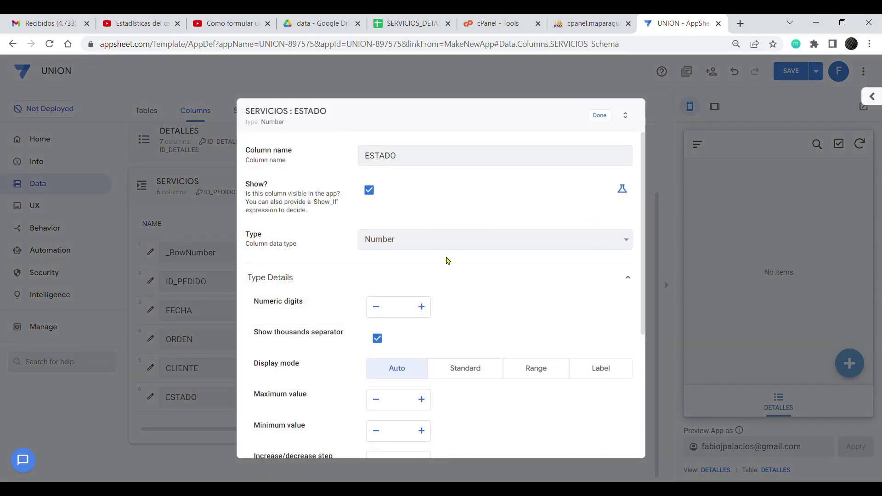
{"action": "left_click", "coordinate": [528, 245]}
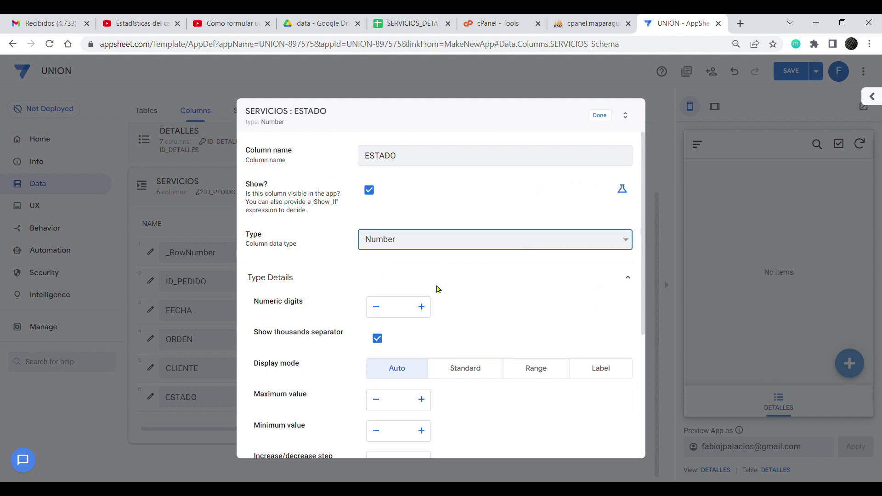
{"action": "left_click", "coordinate": [385, 384]}
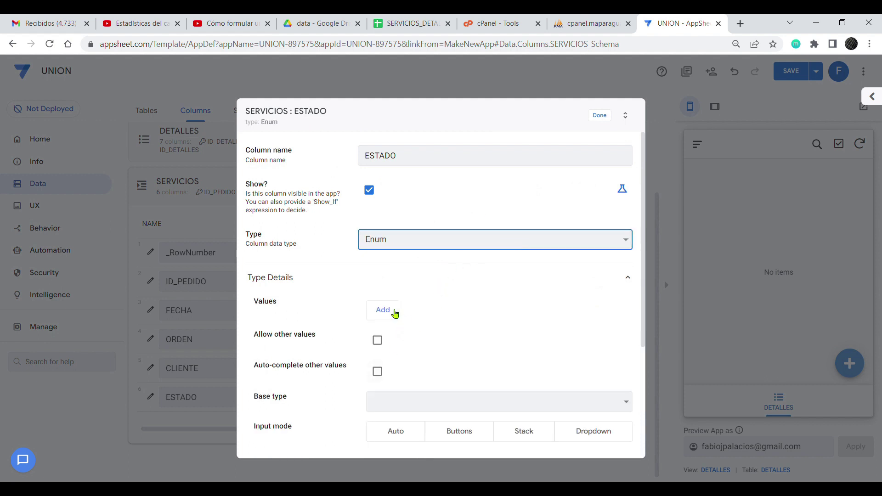
{"action": "left_click", "coordinate": [395, 313]}
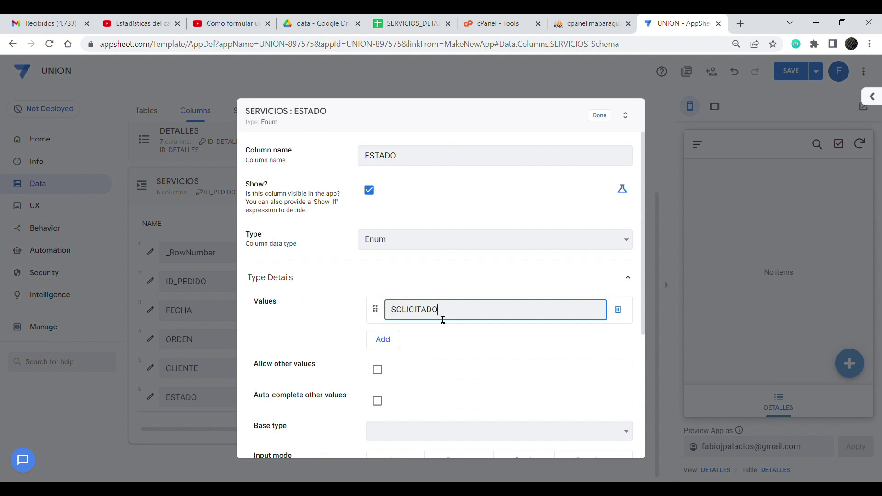
{"action": "left_click", "coordinate": [390, 341]}
{"action": "type", "text": "ATENDIDO"}
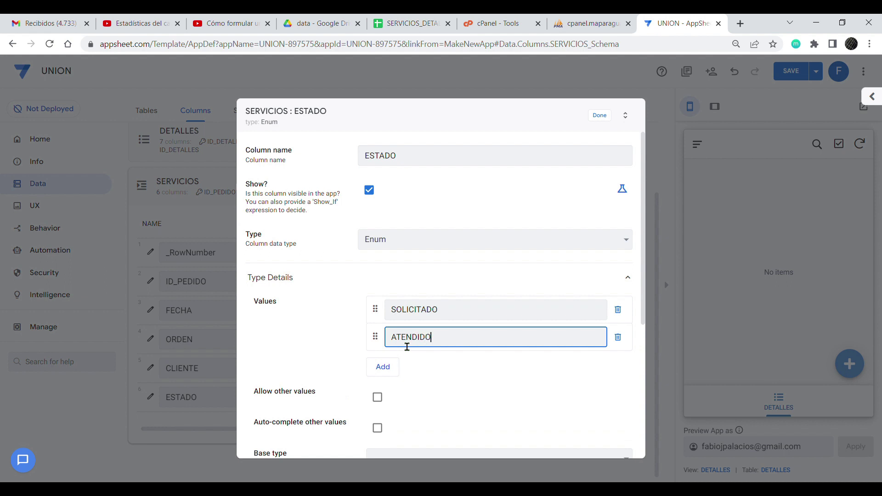
{"action": "left_click", "coordinate": [392, 368]}
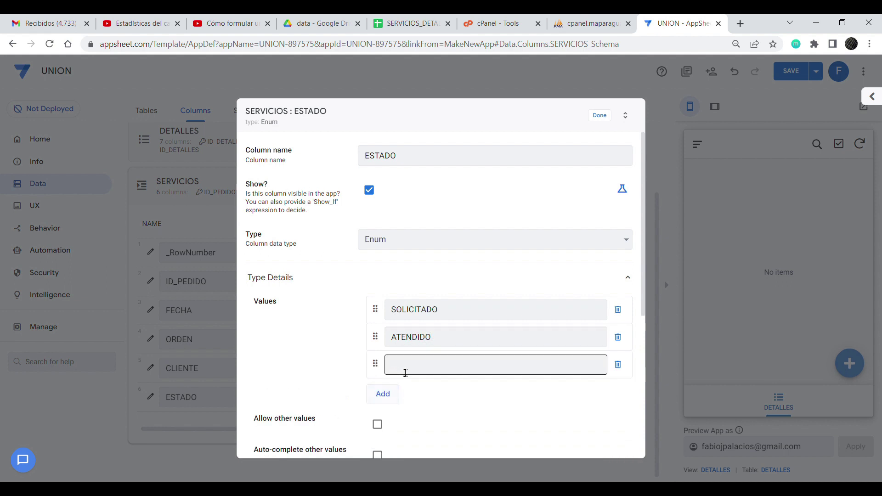
{"action": "type", "text": "CANCELADO"}
{"action": "left_click", "coordinate": [336, 320]}
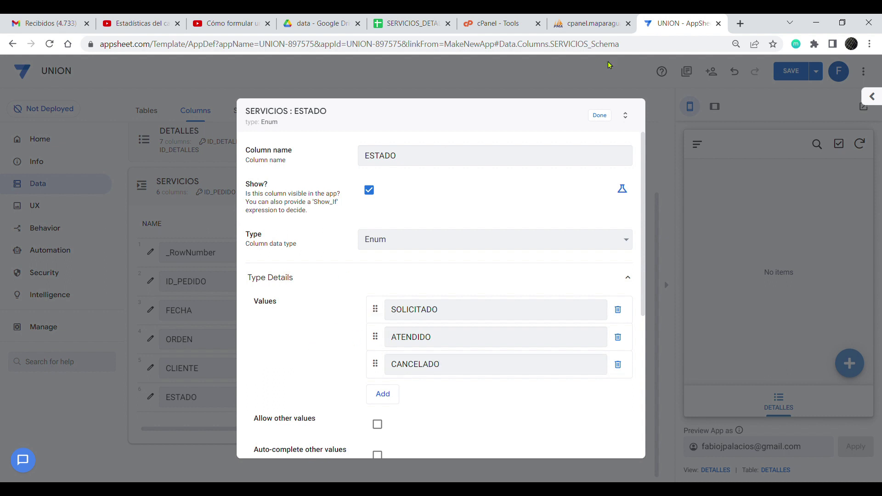
{"action": "left_click", "coordinate": [599, 116]}
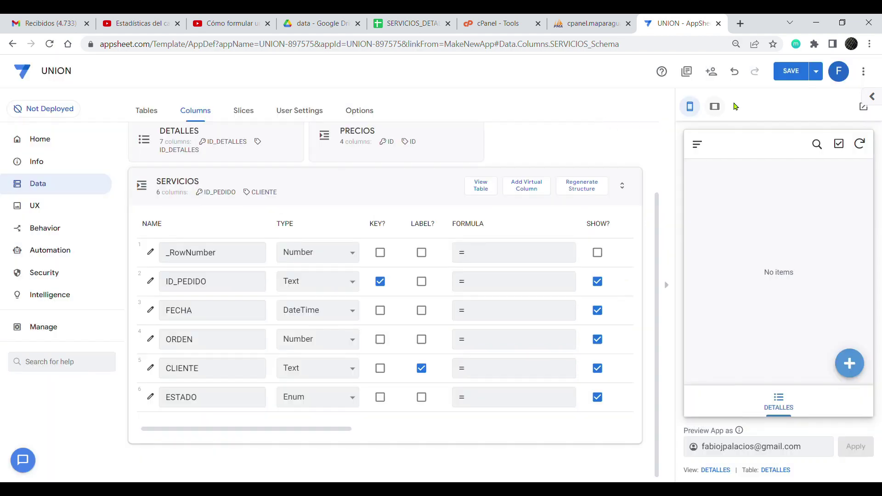
{"action": "left_click", "coordinate": [804, 67]}
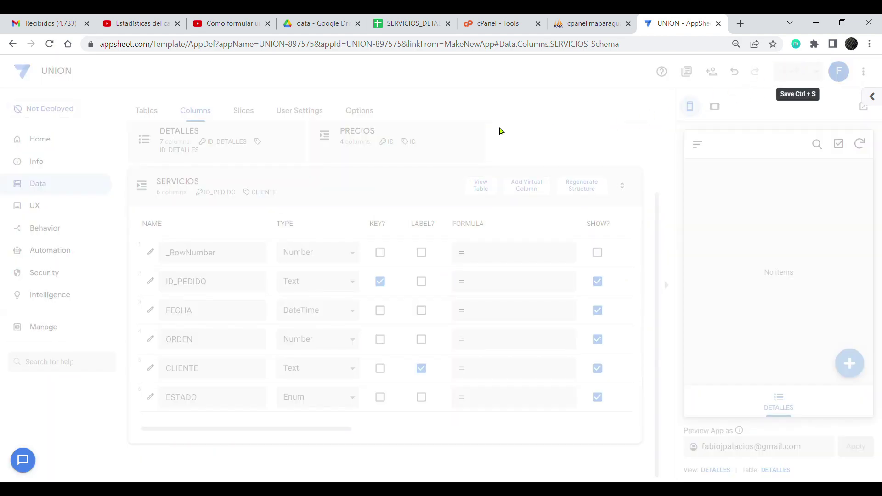
In the DETALLES table, move the label from ID_DETALLES to SERVICIO.
{"action": "left_click", "coordinate": [368, 192]}
{"action": "left_click", "coordinate": [188, 225]}
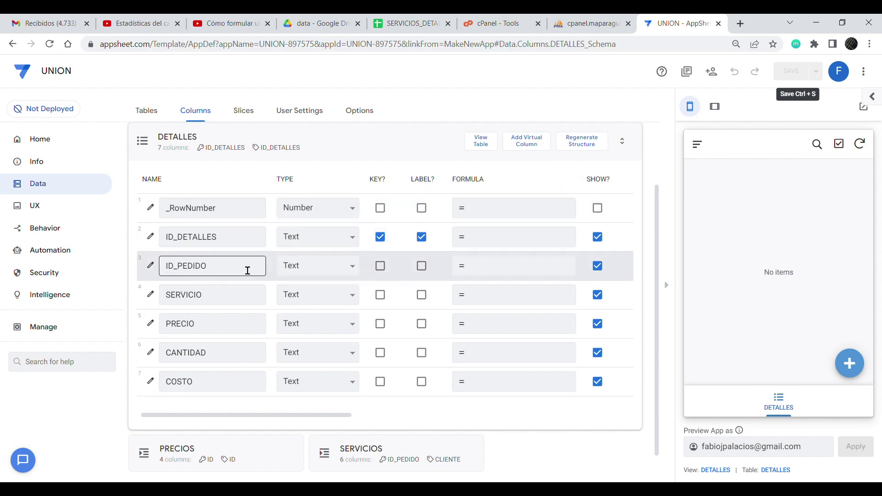
{"action": "left_click", "coordinate": [421, 236]}
{"action": "left_click", "coordinate": [429, 298]}
{"action": "left_click", "coordinate": [422, 237]}
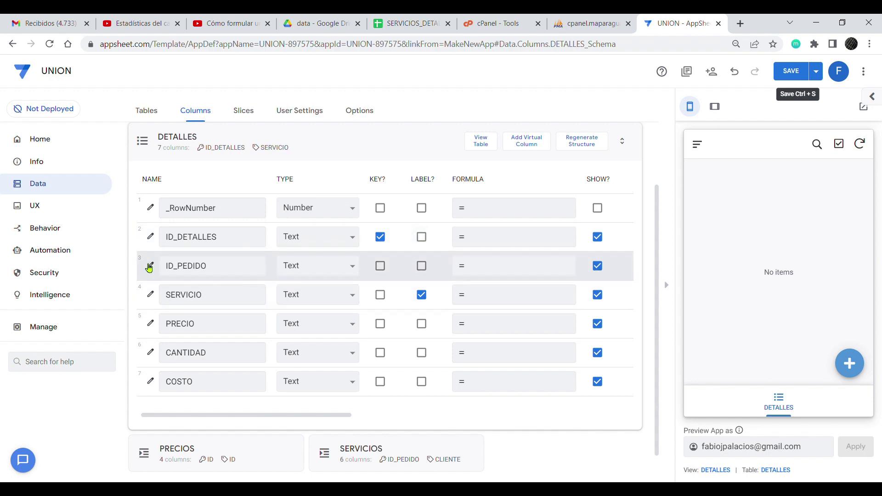
Review ID_DETALLES's Auto Compute settings and close the column editor.
{"action": "left_click", "coordinate": [150, 237]}
{"action": "scroll", "coordinate": [284, 321], "scroll_direction": "down", "scroll_amount": 2}
{"action": "left_click", "coordinate": [278, 342]}
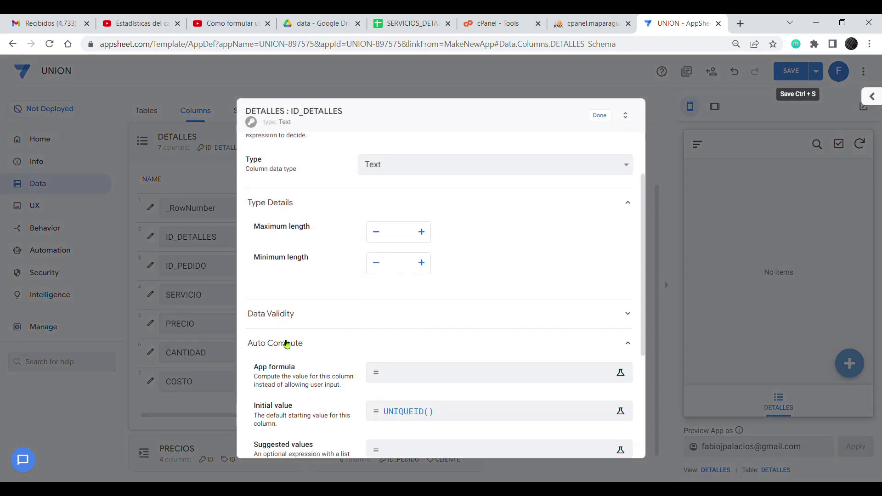
{"action": "left_click", "coordinate": [596, 116]}
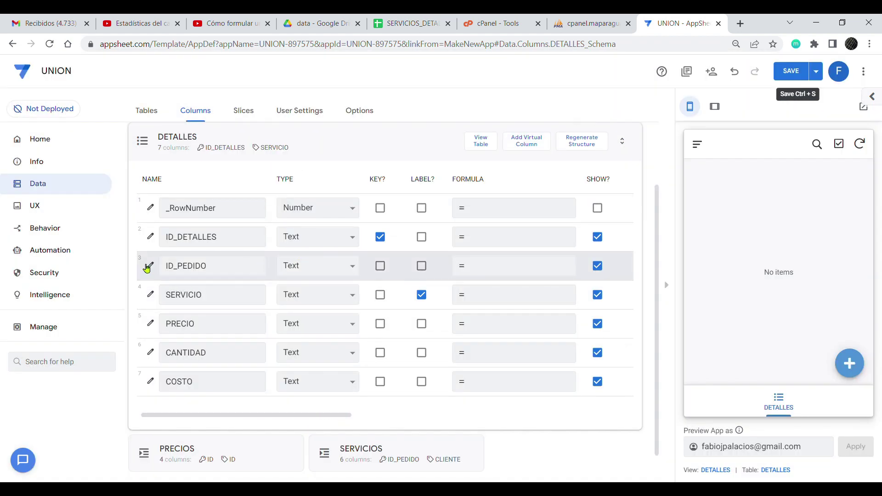
Make ID_PEDIDO a Ref to the SERVICIOS table with Is a part of? enabled.
{"action": "left_click", "coordinate": [218, 275]}
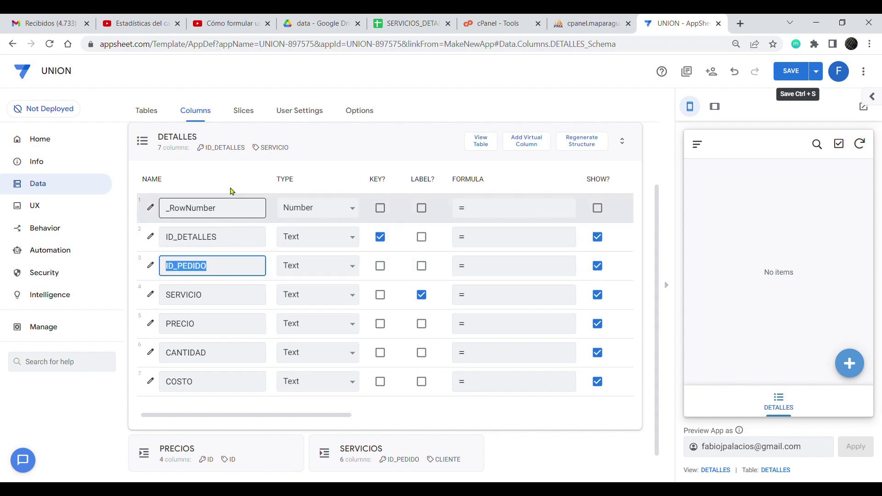
{"action": "left_click", "coordinate": [349, 269]}
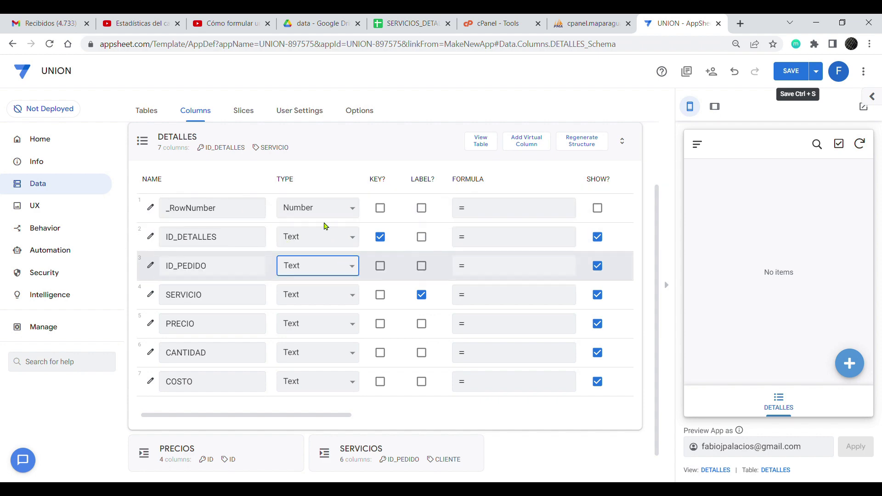
{"action": "left_click", "coordinate": [327, 229]}
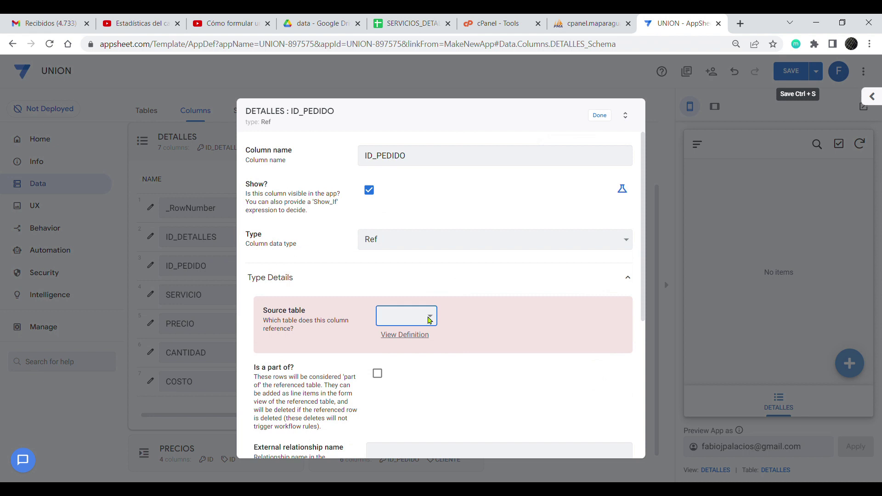
{"action": "left_click", "coordinate": [411, 363]}
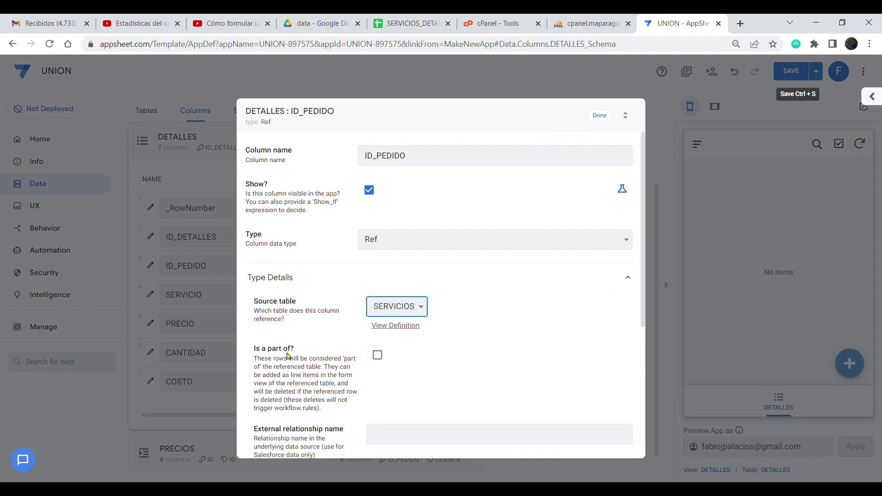
{"action": "left_click_drag", "start_coordinate": [254, 351], "coordinate": [294, 354]}
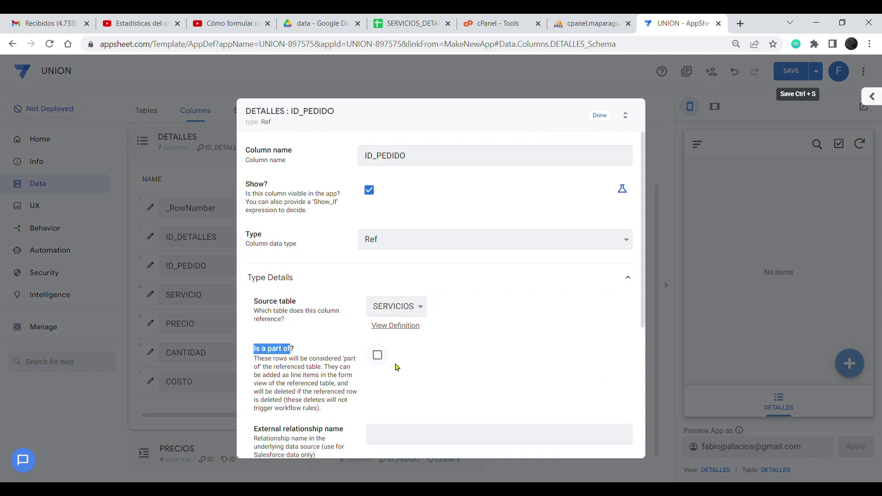
{"action": "left_click", "coordinate": [378, 355]}
{"action": "left_click", "coordinate": [600, 116]}
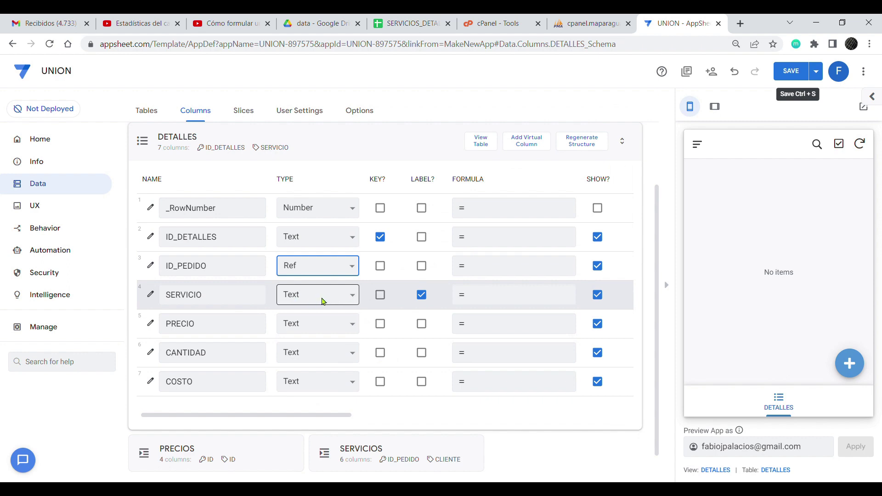
Enter SERVICIOS[SERVICIO] as SERVICIO's Valid If rule, then switch to the SERVICIOS_DETALLES spreadsheet.
{"action": "left_click", "coordinate": [150, 294]}
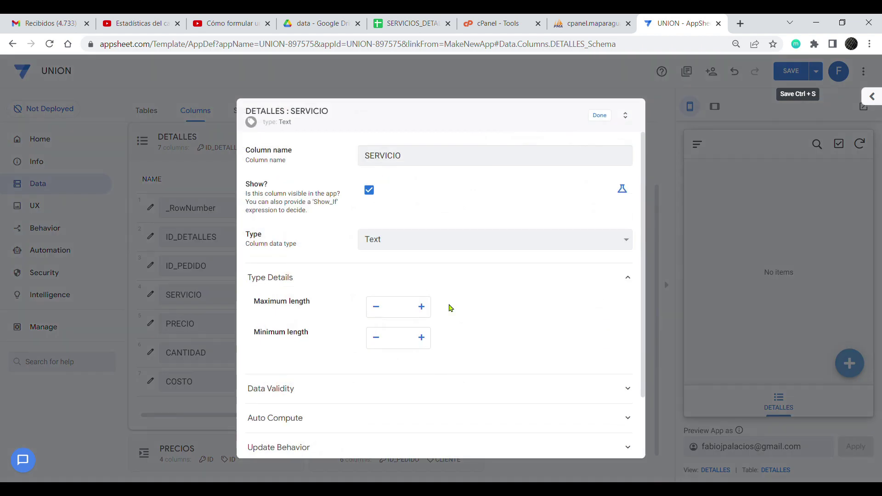
{"action": "scroll", "coordinate": [450, 308], "scroll_direction": "down", "scroll_amount": 2}
{"action": "left_click", "coordinate": [286, 315]}
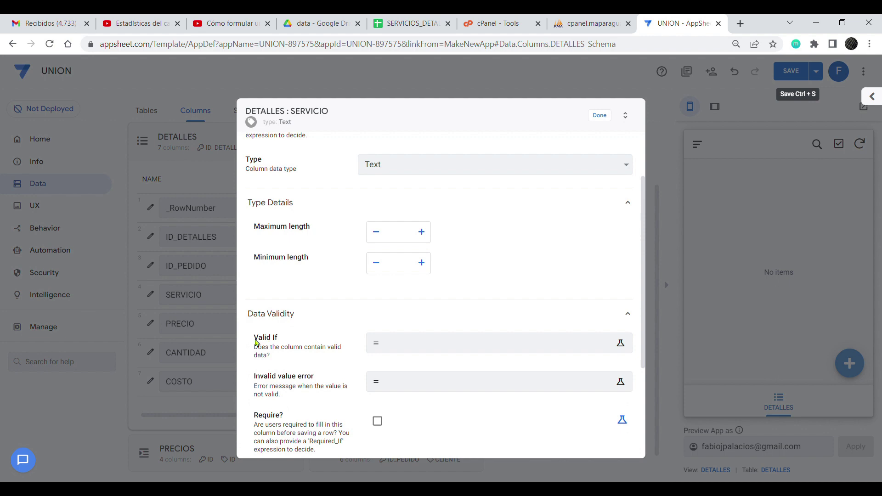
{"action": "left_click", "coordinate": [388, 344]}
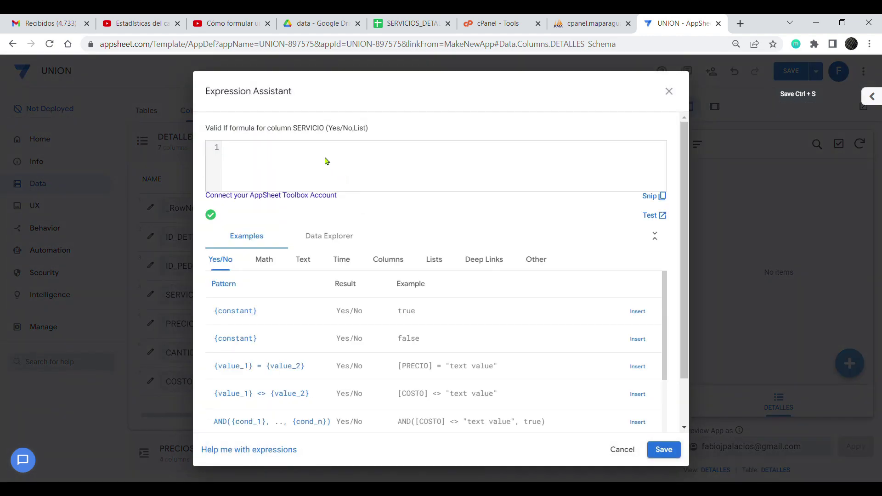
{"action": "type", "text": "SERV"}
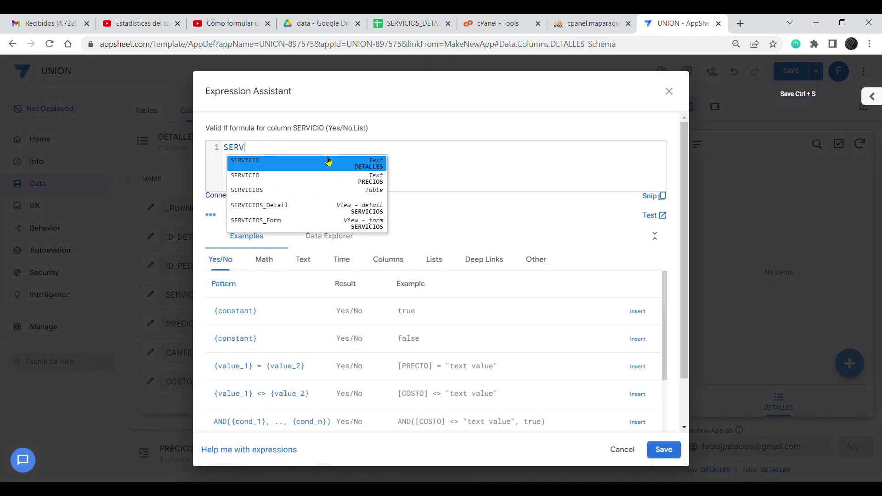
{"action": "type", "text": "ICIOS"}
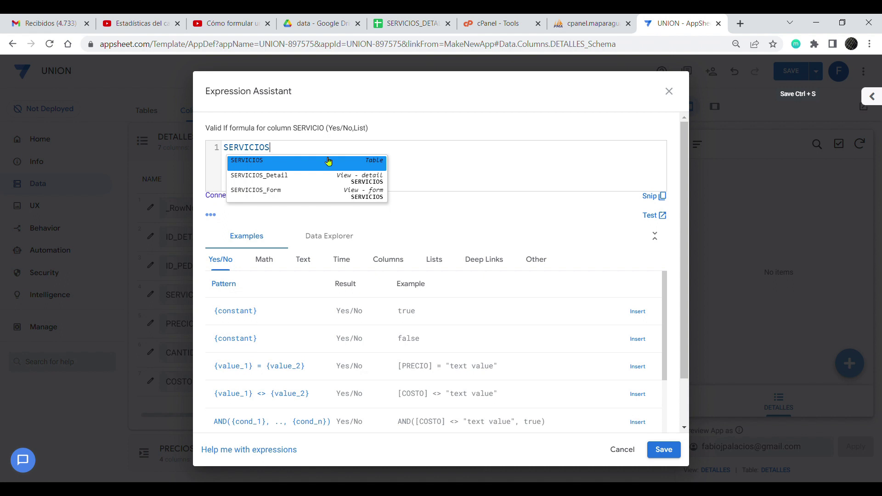
{"action": "type", "text": "[SERV"}
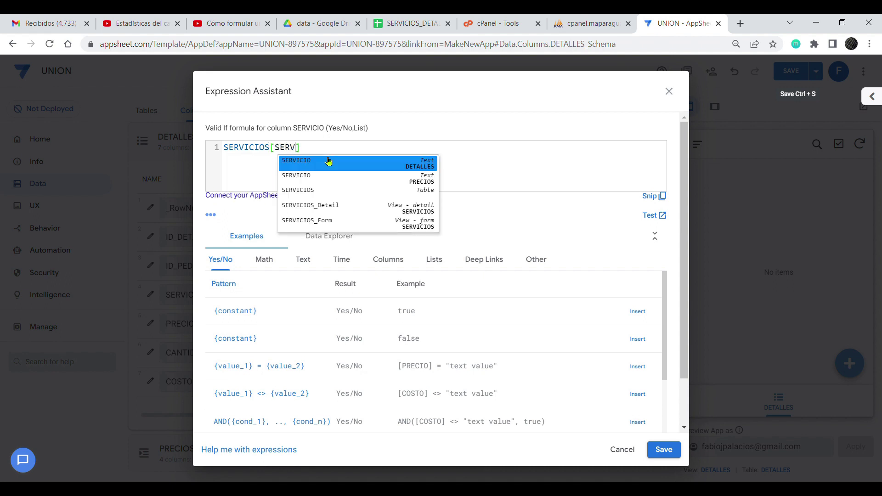
{"action": "left_click", "coordinate": [328, 161]}
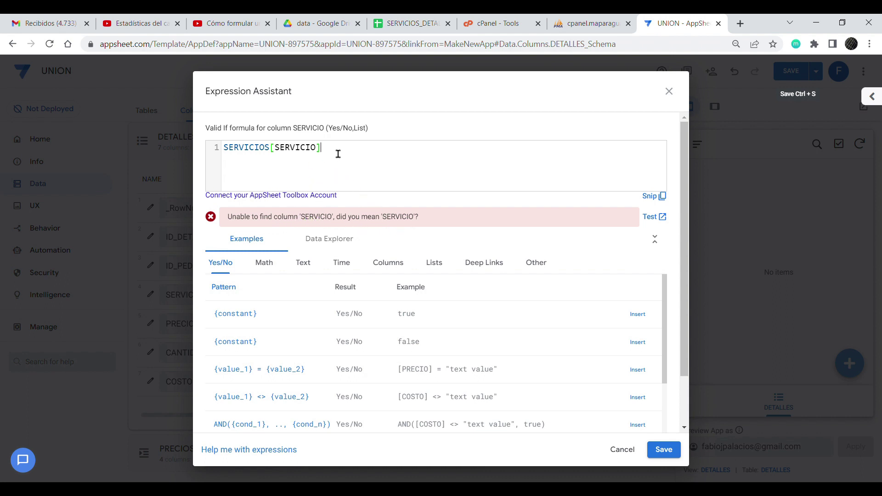
{"action": "left_click", "coordinate": [416, 23]}
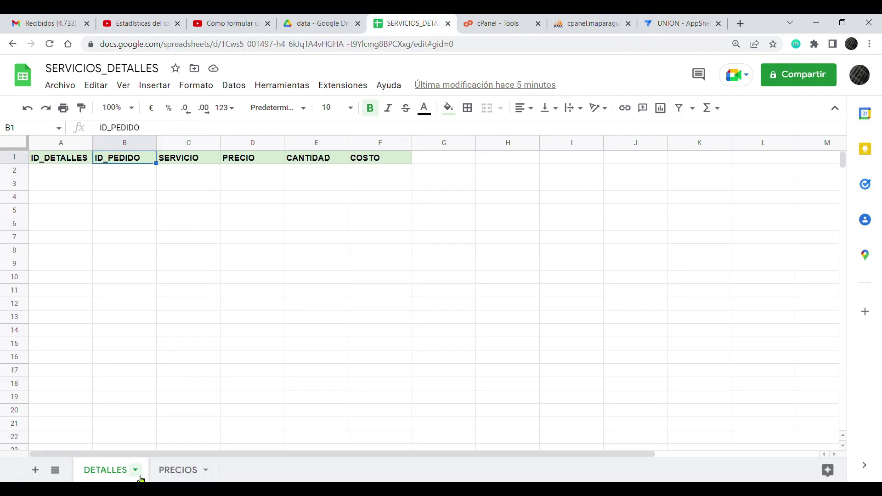
Check the PRECIOS sheet's headers, then replace SERVICIOS with PRECIOS in the Valid If formula.
{"action": "left_click", "coordinate": [186, 476]}
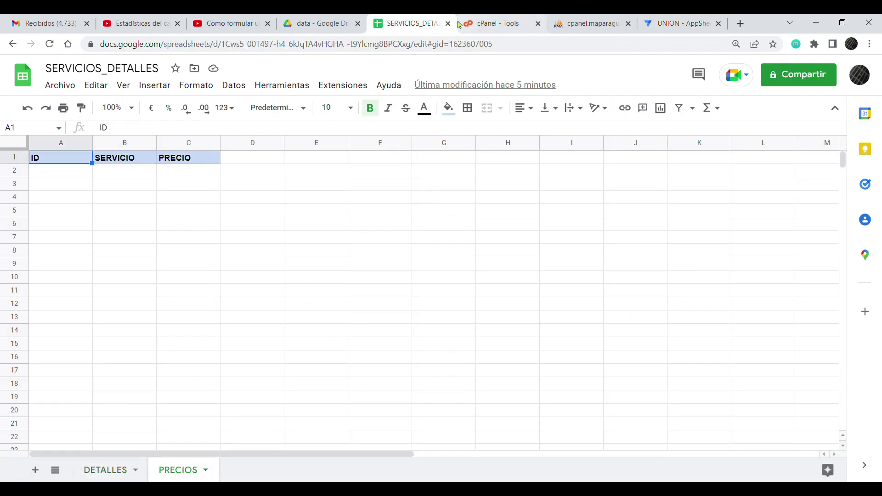
{"action": "left_click", "coordinate": [663, 25]}
{"action": "left_click_drag", "start_coordinate": [261, 152], "coordinate": [191, 149]}
{"action": "type", "text": "PRECIOS[SERVICIO"}
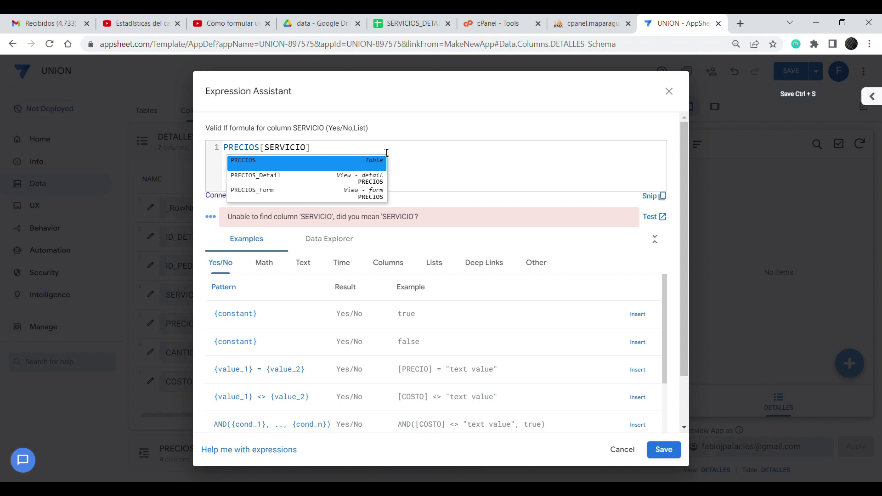
Save PRECIOS[SERVICIO] as SERVICIO's Valid If rule and close the column settings.
{"action": "left_click", "coordinate": [437, 150]}
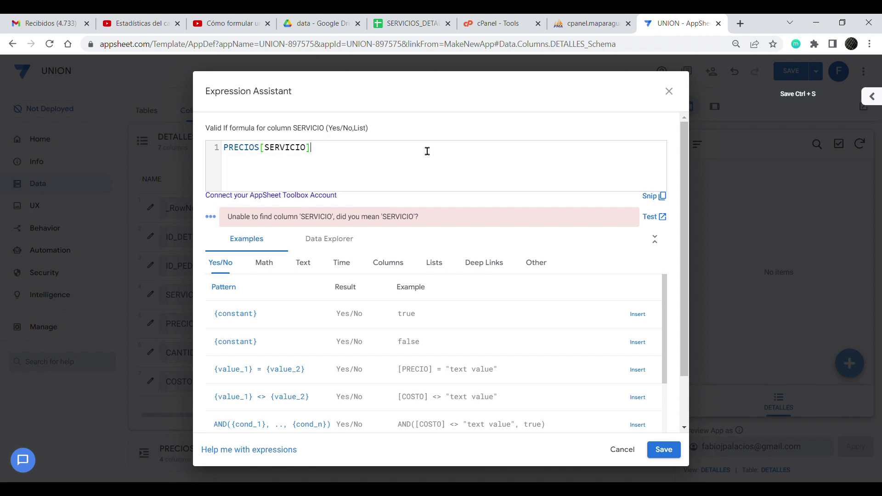
{"action": "left_click", "coordinate": [664, 450]}
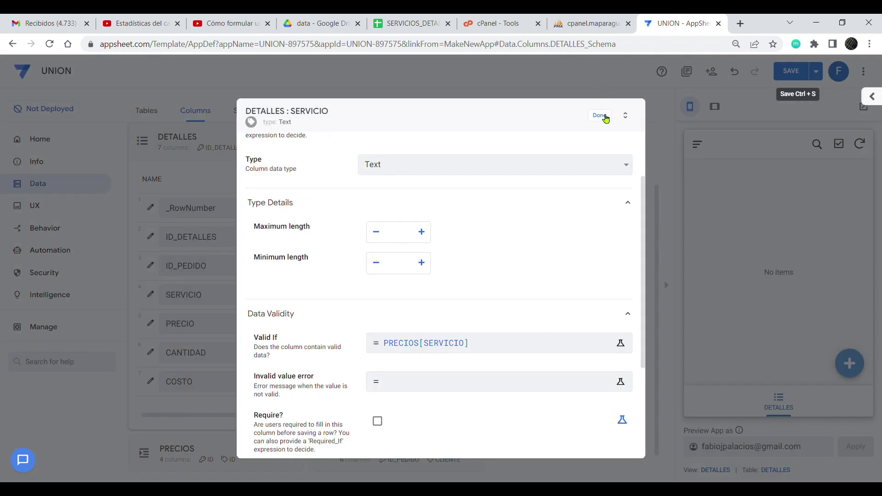
{"action": "left_click", "coordinate": [599, 115]}
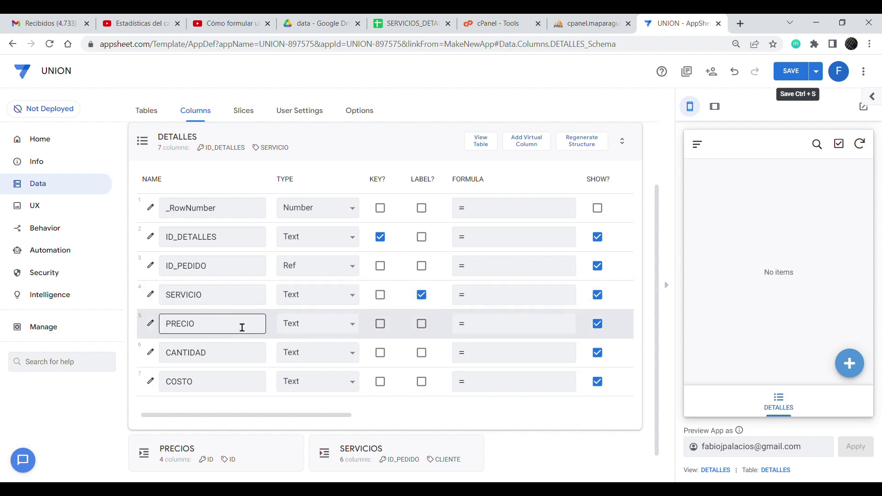
Make PRECIO a Number column and expand its Auto Compute settings.
{"action": "left_click", "coordinate": [353, 325]}
{"action": "left_click", "coordinate": [315, 230]}
{"action": "left_click", "coordinate": [150, 324]}
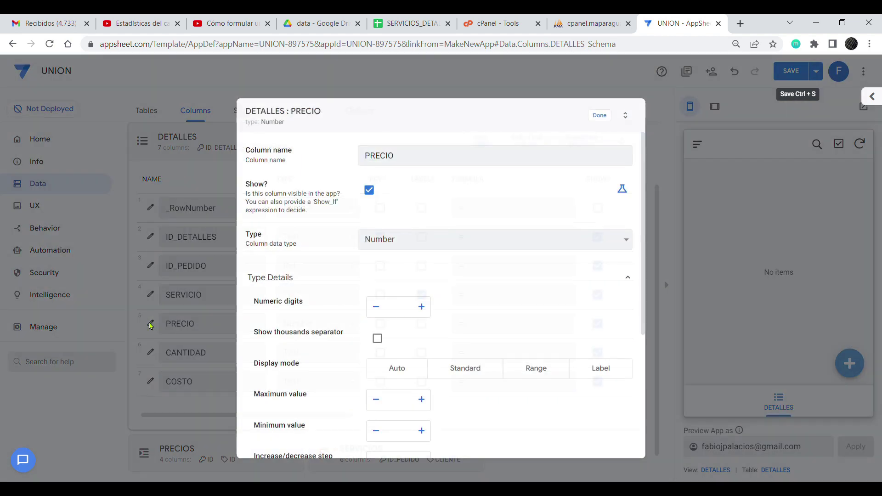
{"action": "scroll", "coordinate": [424, 251], "scroll_direction": "down", "scroll_amount": 4}
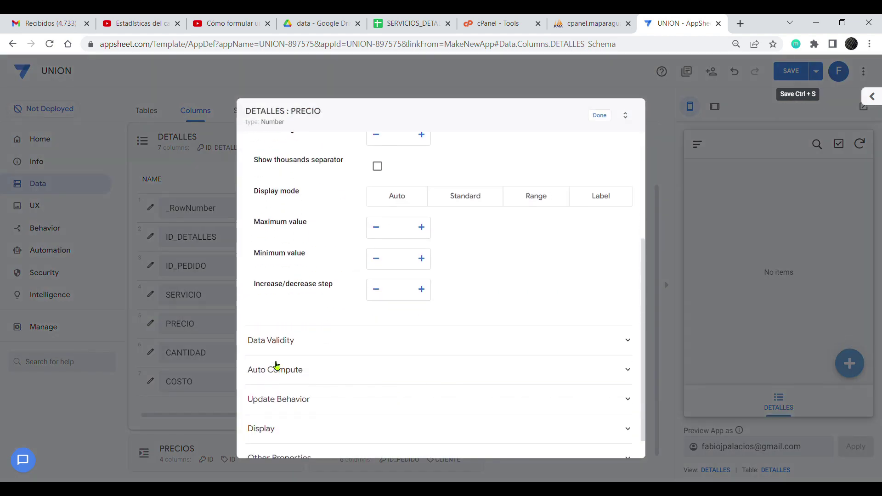
{"action": "left_click", "coordinate": [293, 369]}
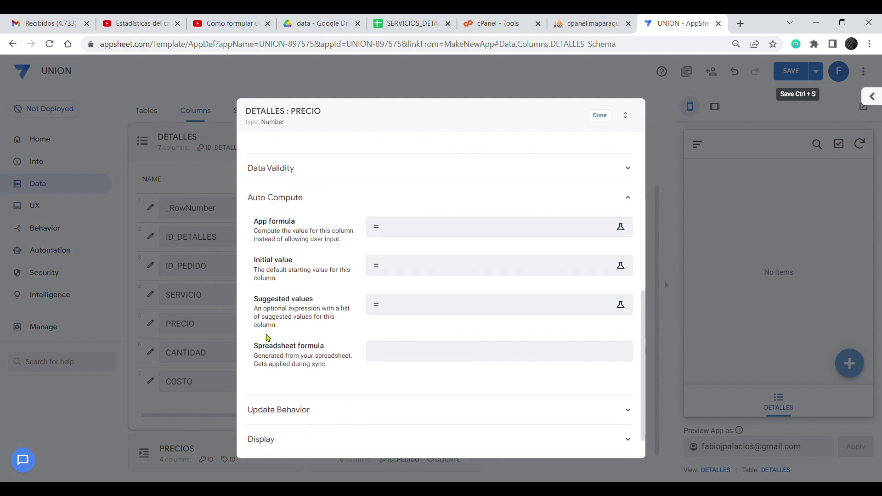
Set PRECIO's initial value to LOOKUP([_THISROW].[SERVICIO], PRECIOS, SERVICIO, PRECIO) and save it.
{"action": "left_click_drag", "start_coordinate": [253, 262], "coordinate": [298, 263]}
{"action": "left_click", "coordinate": [393, 266]}
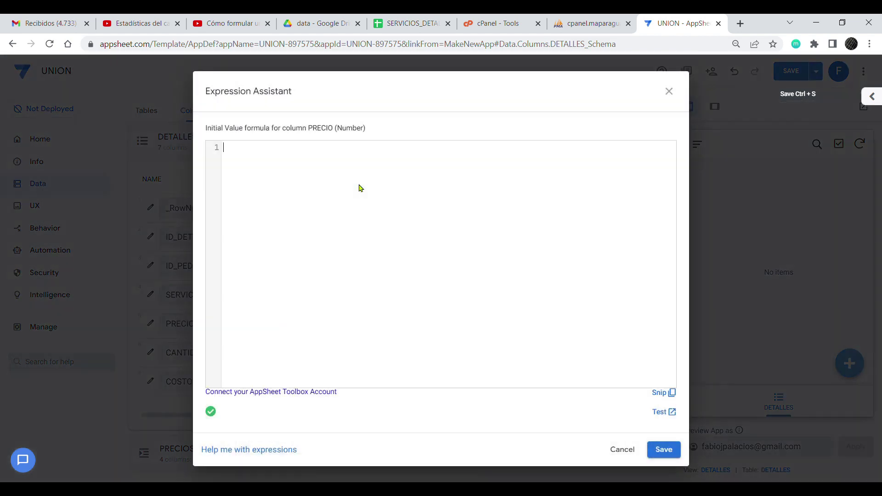
{"action": "type", "text": "LOOK"}
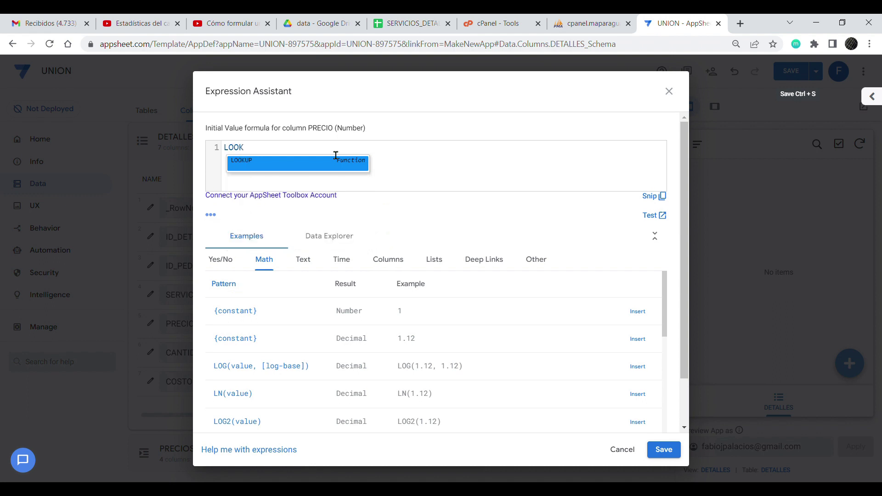
{"action": "key", "text": "Return"}
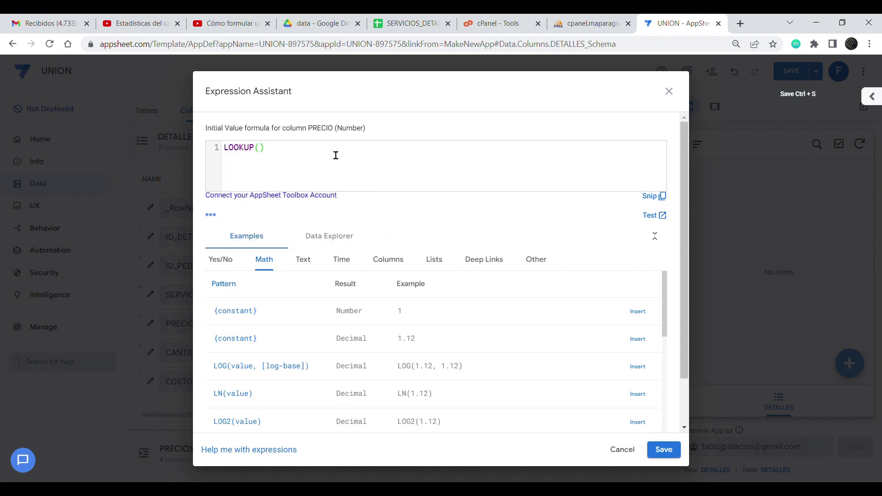
{"action": "type", "text": "[_"}
{"action": "type", "text": "THI"}
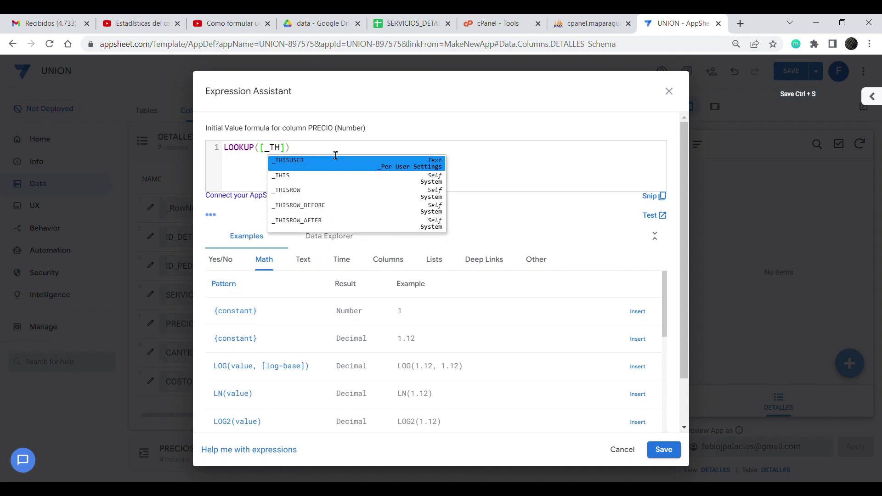
{"action": "type", "text": "SR"}
{"action": "key", "text": "Return"}
{"action": "type", "text": ".["}
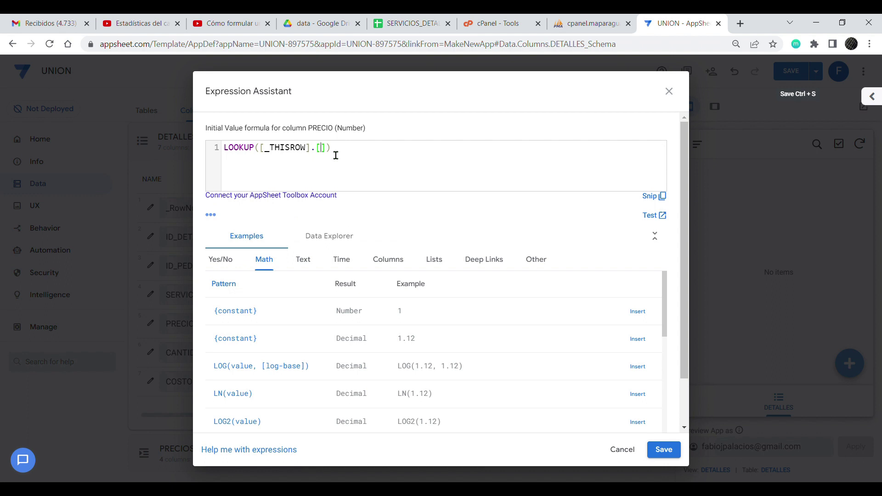
{"action": "left_click", "coordinate": [394, 262]}
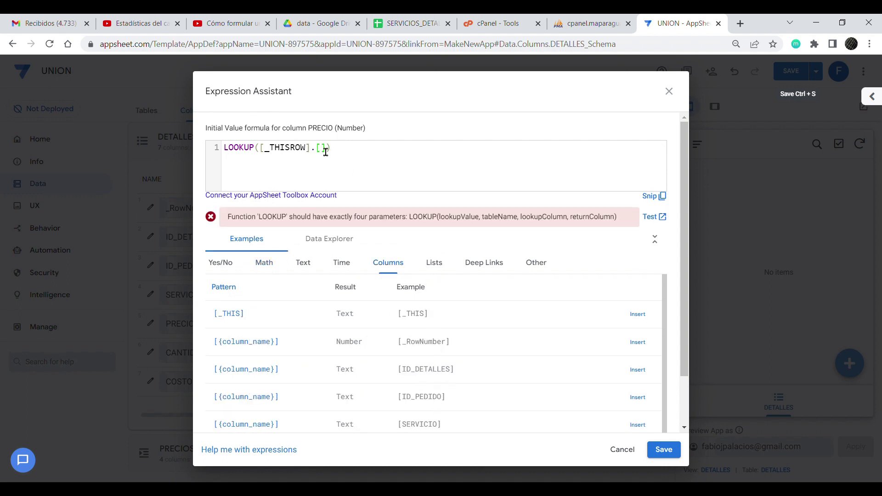
{"action": "type", "text": "SER"}
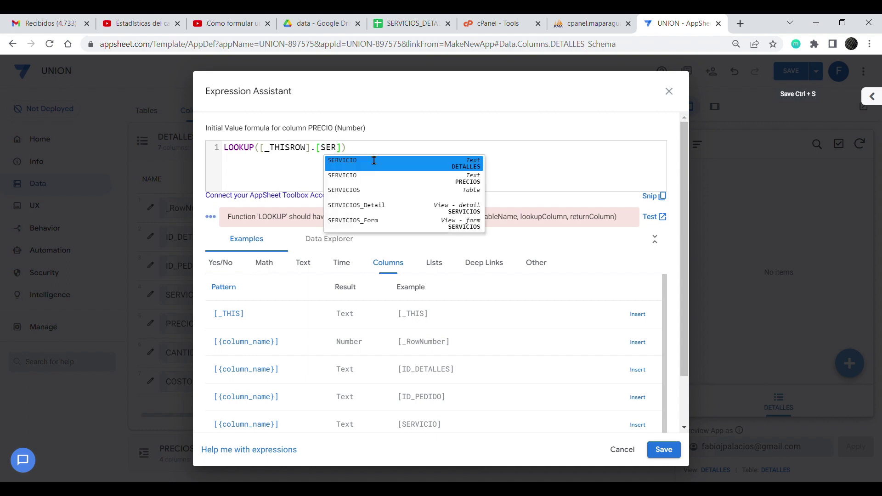
{"action": "type", "text": "VICIO"}
{"action": "type", "text": "],"}
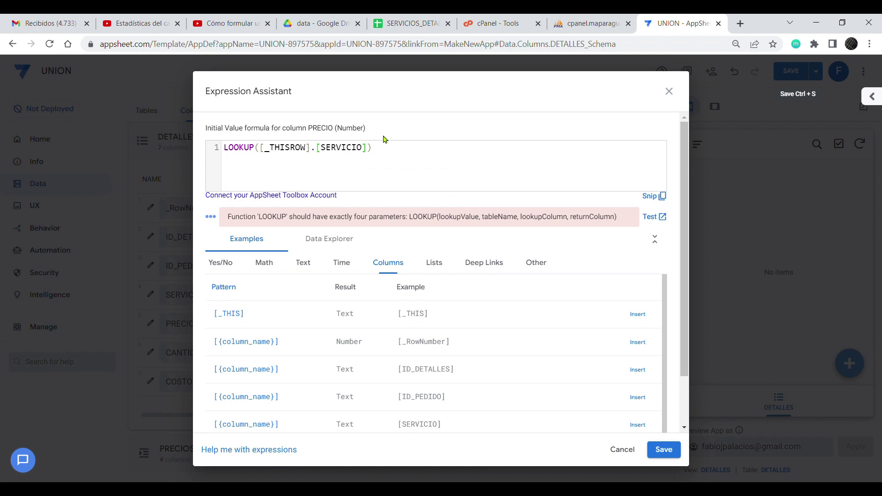
{"action": "type", "text": " PRECIOS"}
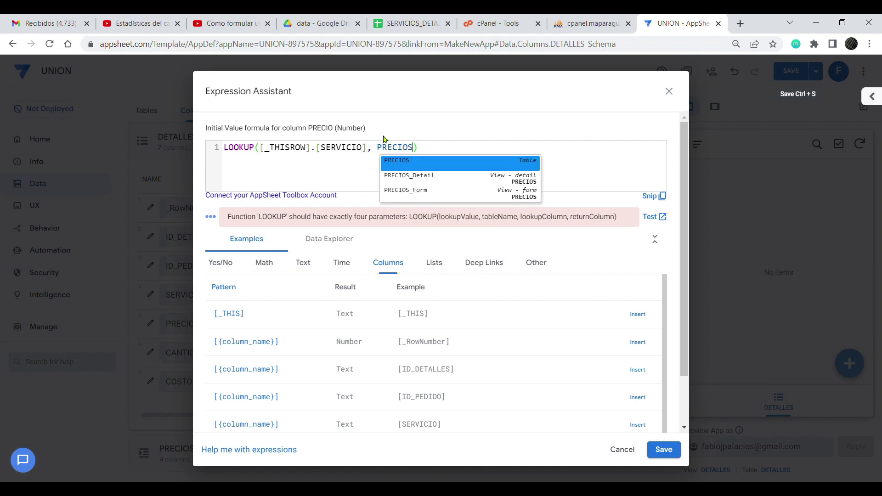
{"action": "type", "text": ", SER"}
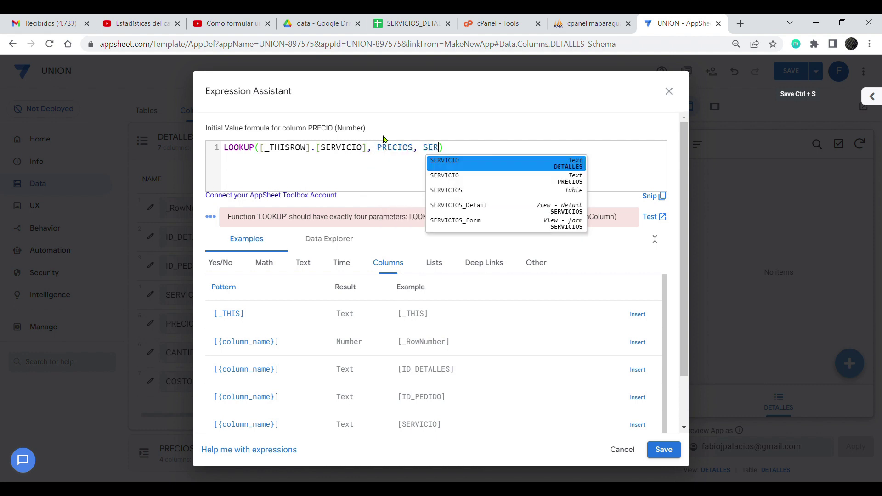
{"action": "type", "text": "IC"}
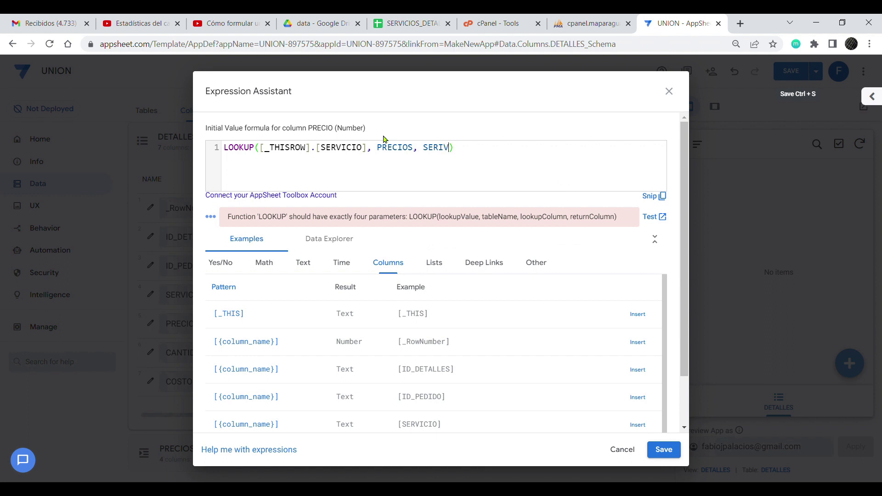
{"action": "key", "text": "BackSpace"}
{"action": "key", "text": "BackSpace"}
{"action": "type", "text": "VICIO, P"}
{"action": "type", "text": "RECIO)"}
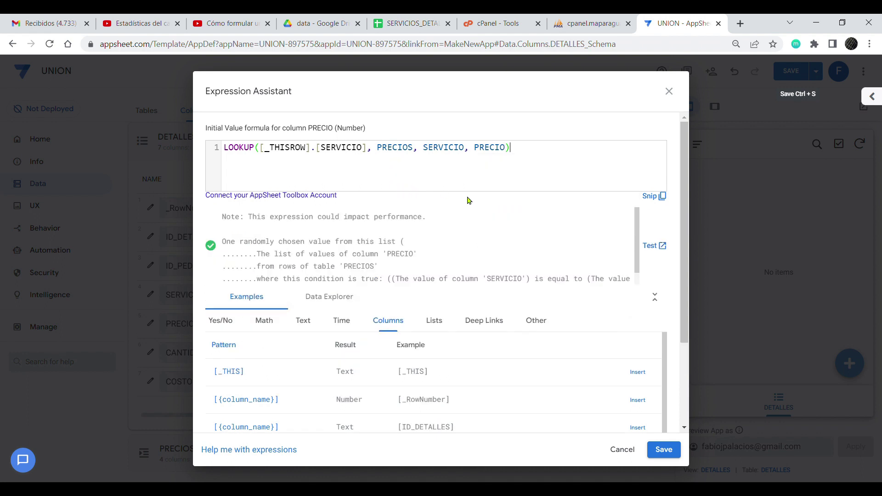
{"action": "left_click", "coordinate": [664, 449]}
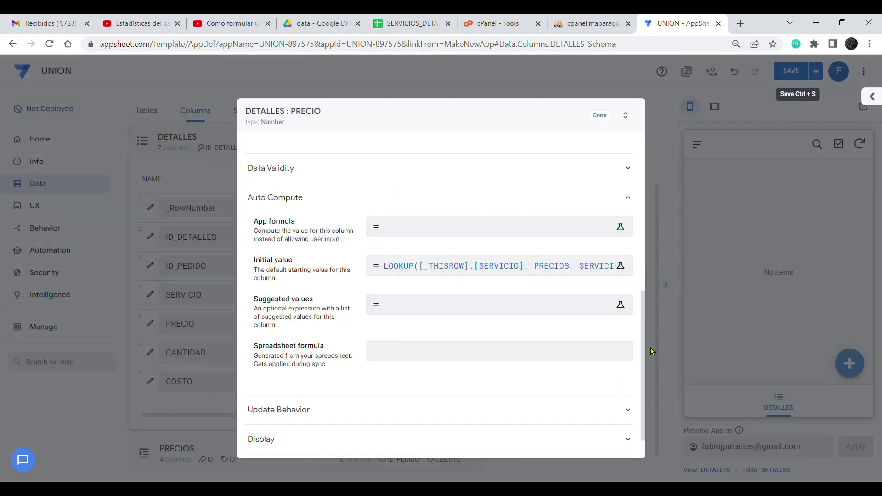
{"action": "left_click", "coordinate": [600, 115]}
{"action": "left_click", "coordinate": [202, 358]}
{"action": "key", "text": "Tab"}
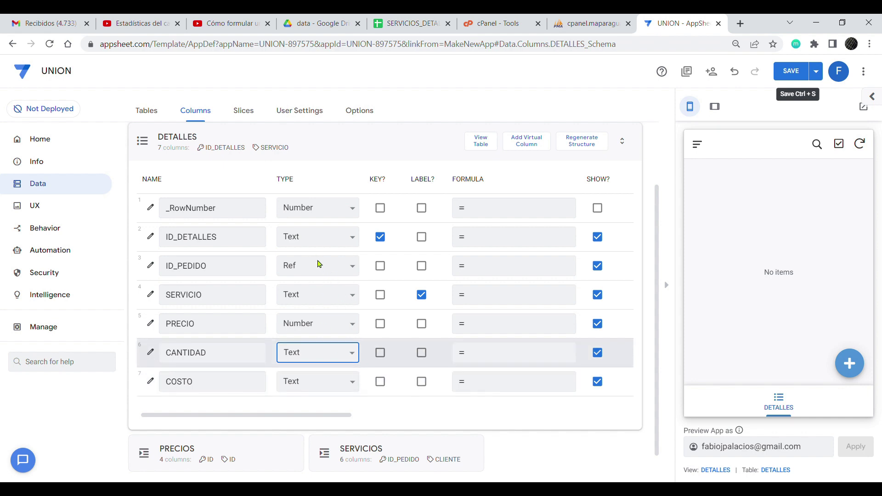
Set CANTIDAD and COSTO to Number, save the app, and collapse the DETALLES columns.
{"action": "type", "text": "num"}
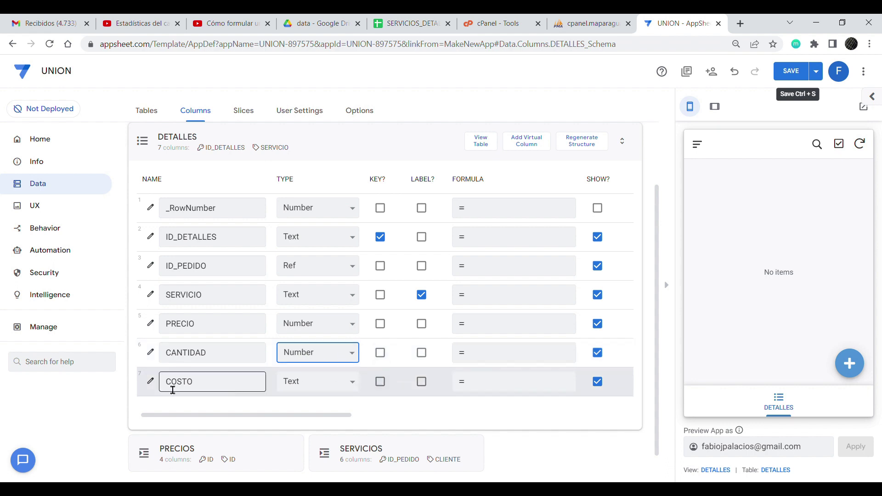
{"action": "left_click", "coordinate": [352, 387]}
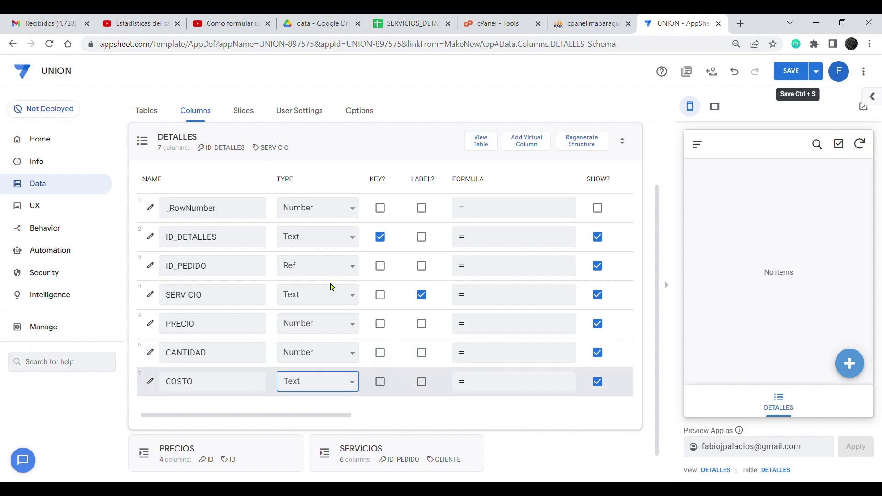
{"action": "type", "text": "number"}
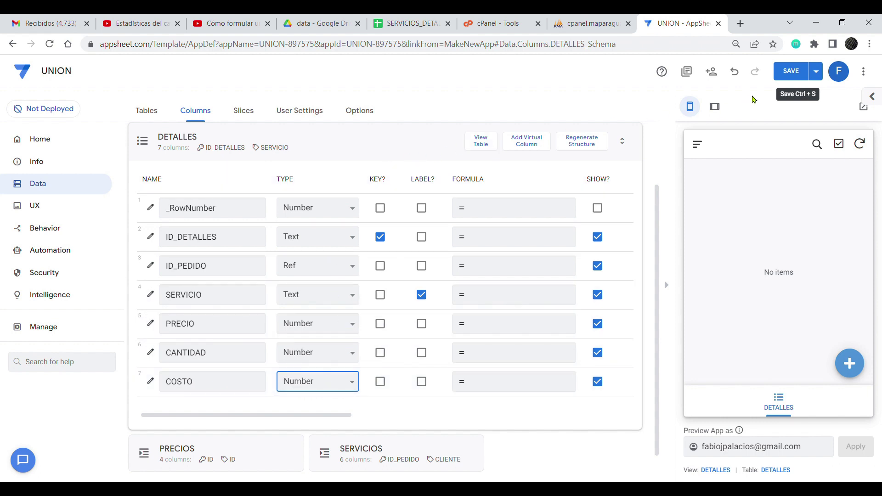
{"action": "key", "text": "ctrl+s"}
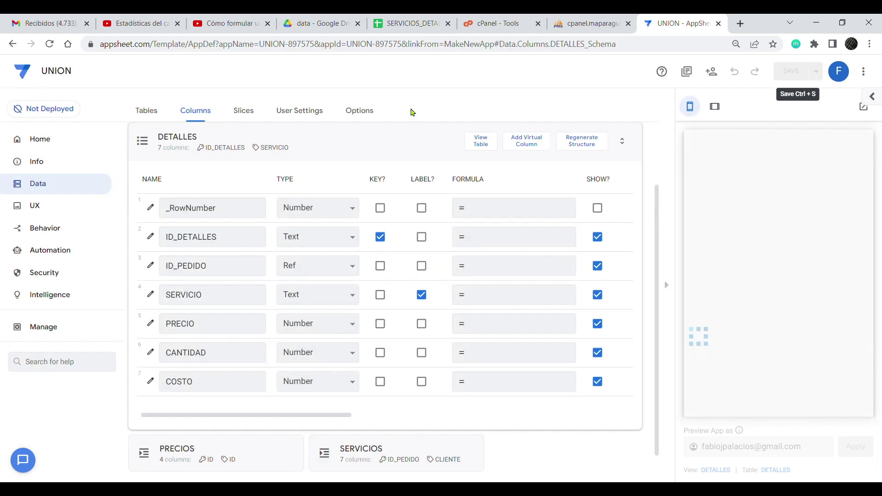
{"action": "left_click", "coordinate": [329, 151]}
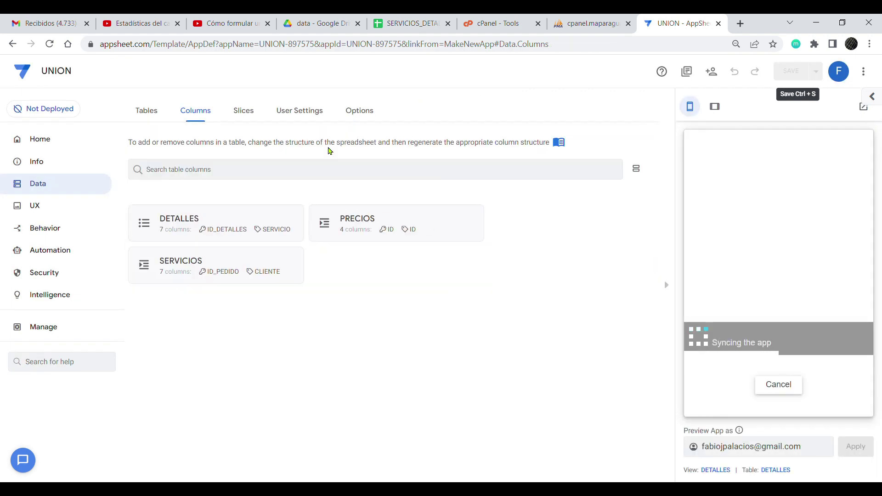
Expand the PRECIOS table and review the ID column's Auto Compute initial value.
{"action": "left_click", "coordinate": [389, 232]}
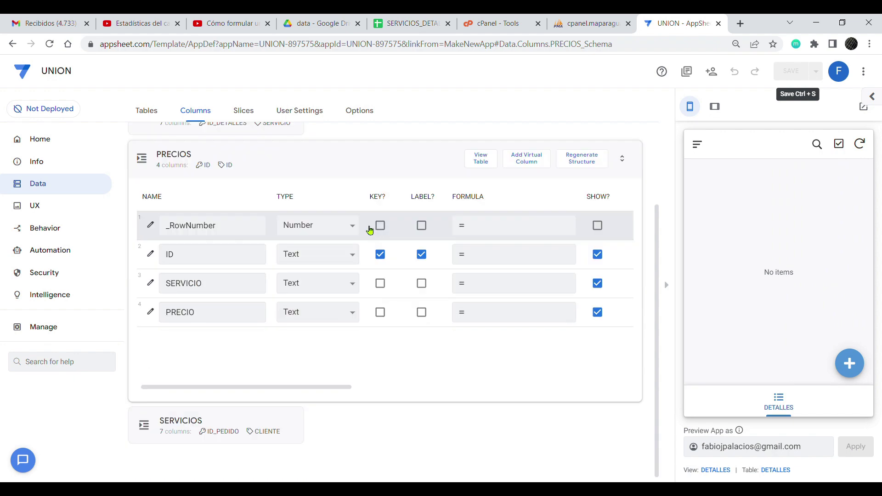
{"action": "left_click", "coordinate": [152, 255]}
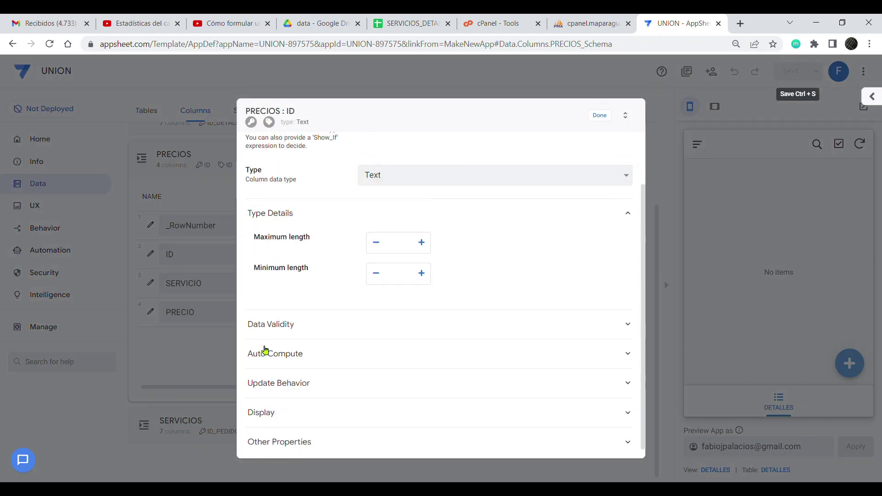
{"action": "left_click", "coordinate": [275, 345]}
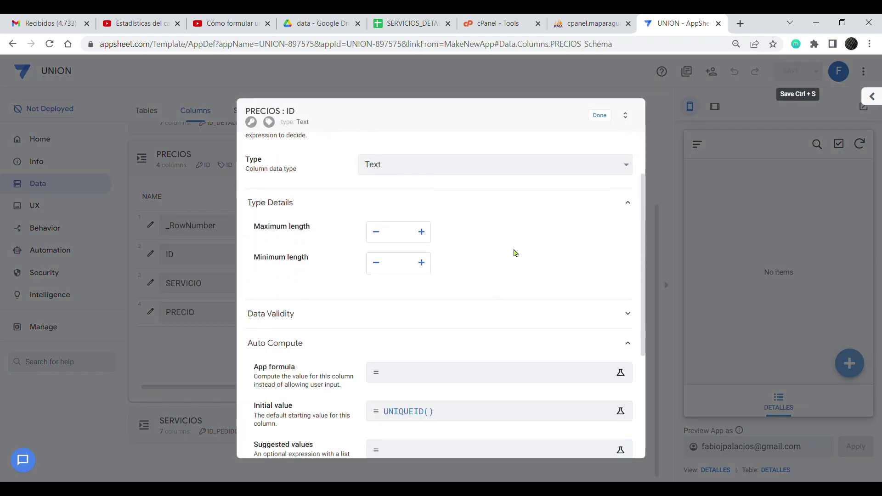
{"action": "left_click_drag", "start_coordinate": [254, 410], "coordinate": [313, 410]}
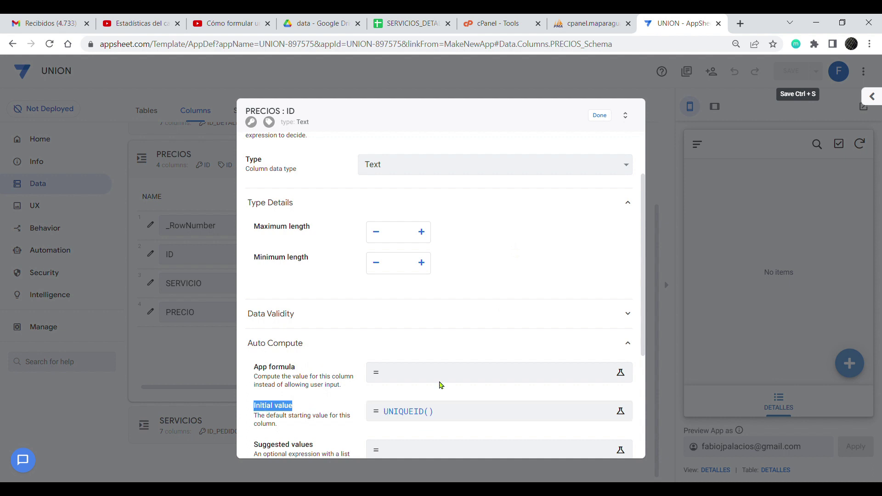
{"action": "left_click", "coordinate": [600, 116]}
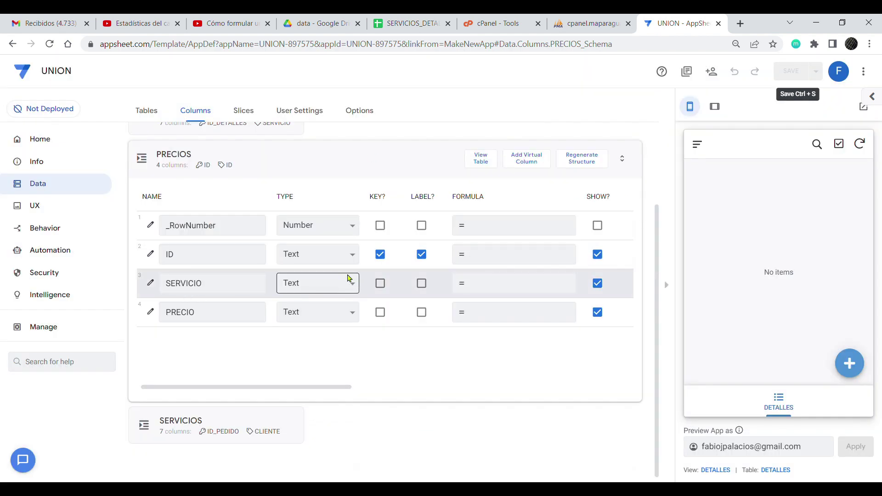
Make SERVICIO the PRECIOS label, set PRECIO to Number, and save the app.
{"action": "left_click", "coordinate": [422, 283]}
{"action": "left_click", "coordinate": [421, 254]}
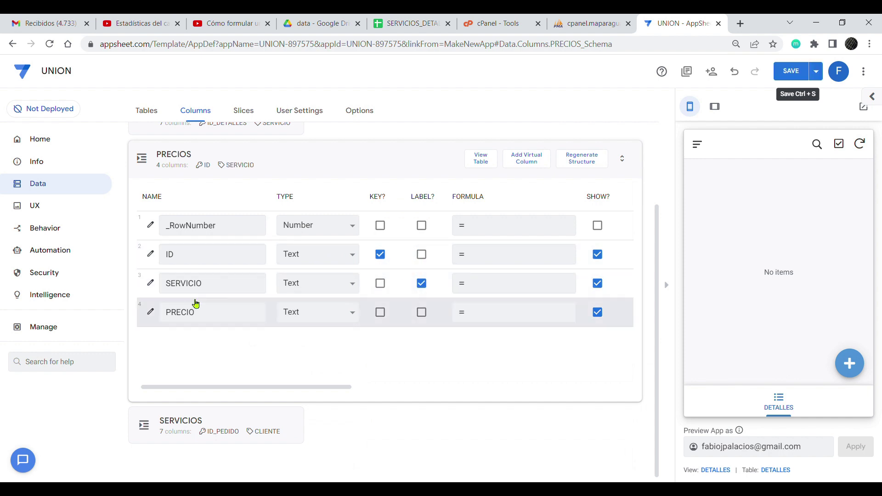
{"action": "left_click", "coordinate": [356, 316]}
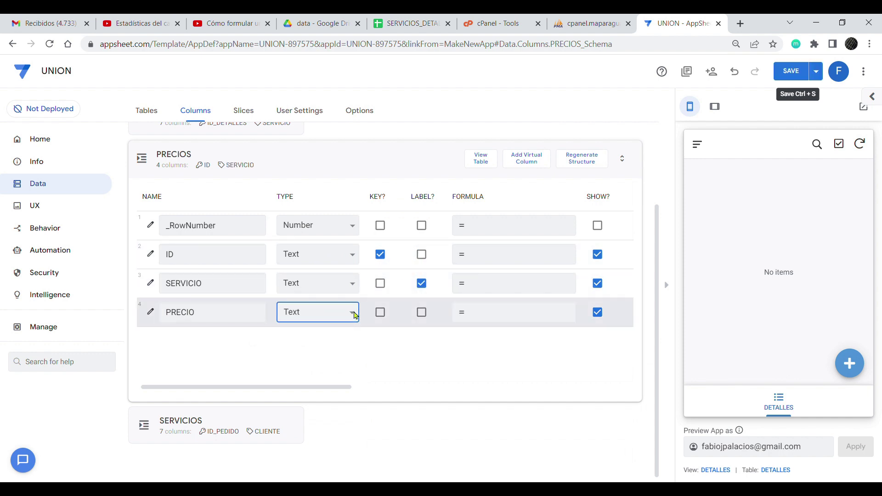
{"action": "left_click", "coordinate": [317, 221]}
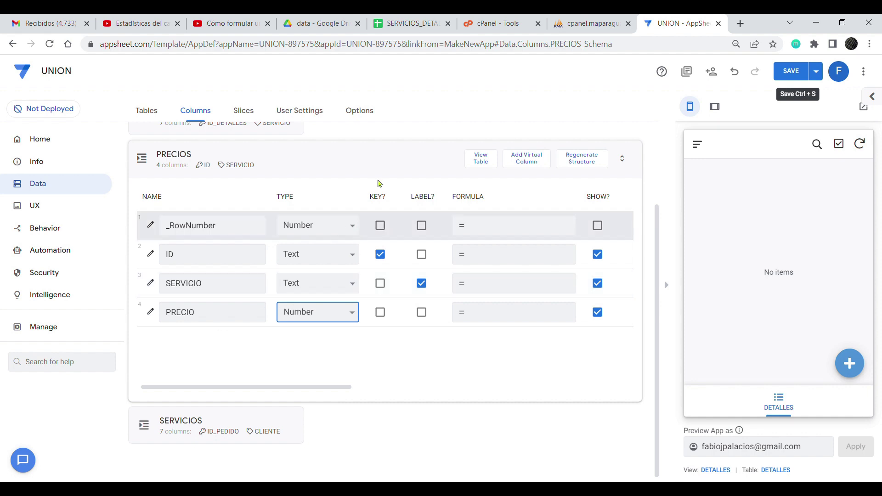
{"action": "left_click", "coordinate": [390, 160]}
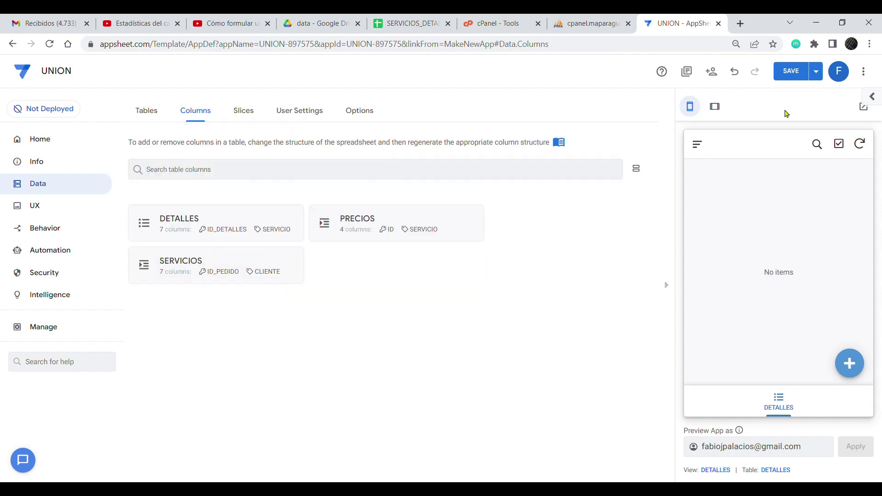
{"action": "left_click", "coordinate": [791, 71]}
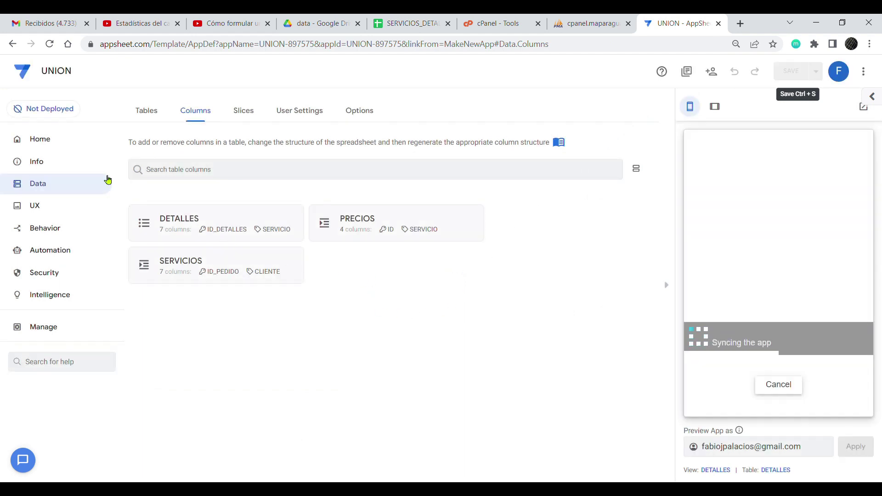
Open the app's Spec graph, reload the page, and rearrange the Servicio and Detalle nodes.
{"action": "left_click", "coordinate": [44, 163]}
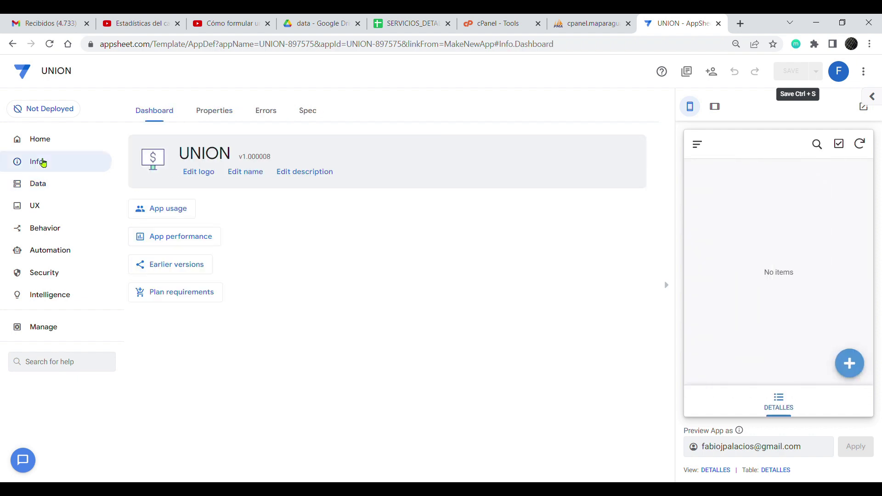
{"action": "left_click", "coordinate": [316, 116]}
{"action": "mouse_move", "coordinate": [527, 336]}
{"action": "left_mouse_down"}
{"action": "mouse_move", "coordinate": [392, 223]}
{"action": "mouse_move", "coordinate": [285, 262]}
{"action": "left_mouse_up"}
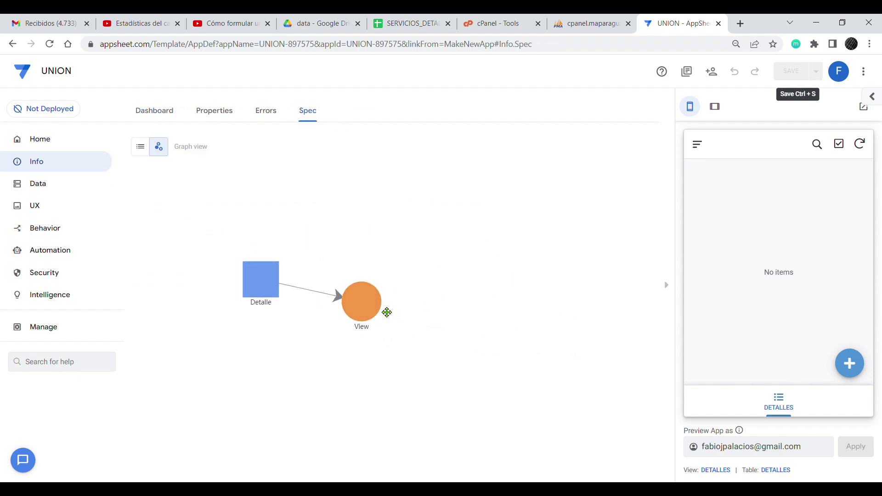
{"action": "left_click", "coordinate": [573, 51]}
{"action": "key", "text": "Return"}
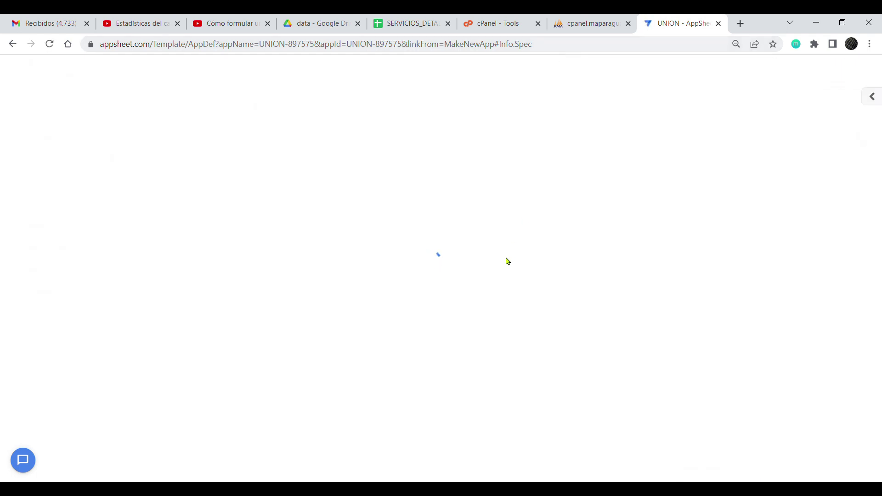
{"action": "left_click_drag", "start_coordinate": [499, 317], "coordinate": [373, 339]}
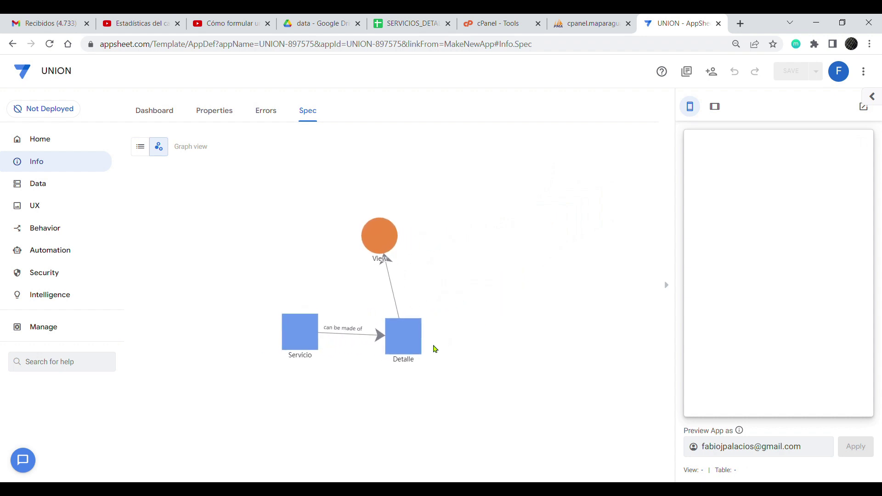
{"action": "left_click_drag", "start_coordinate": [412, 348], "coordinate": [392, 351]}
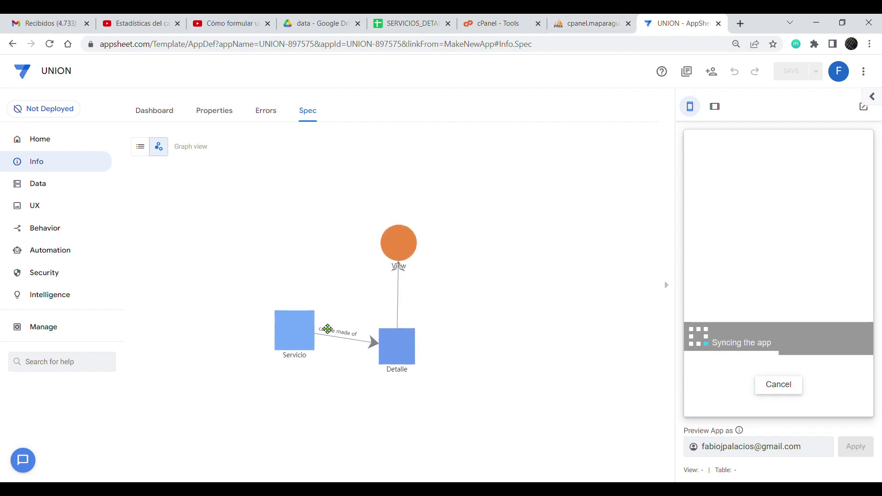
{"action": "left_click", "coordinate": [295, 332]}
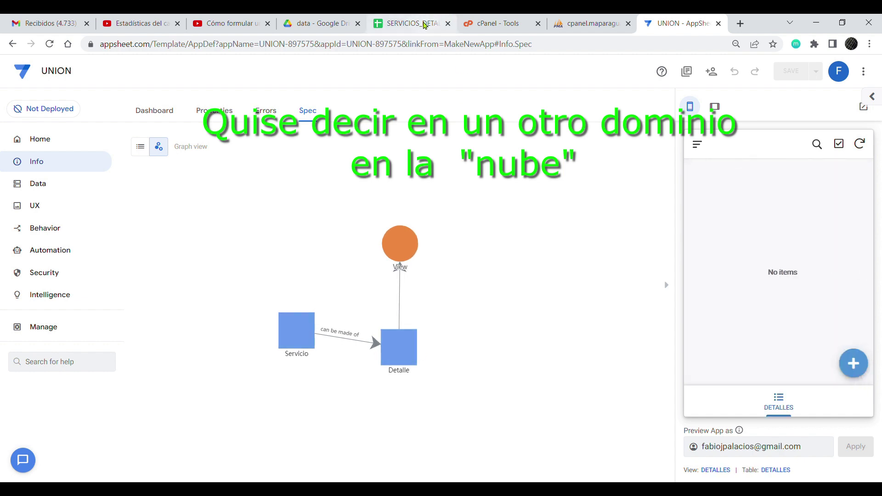
Check the DETALLES sheet in SERVICIOS_DETALLES, then go to the app's Views page.
{"action": "left_click", "coordinate": [406, 23]}
{"action": "left_click", "coordinate": [133, 475]}
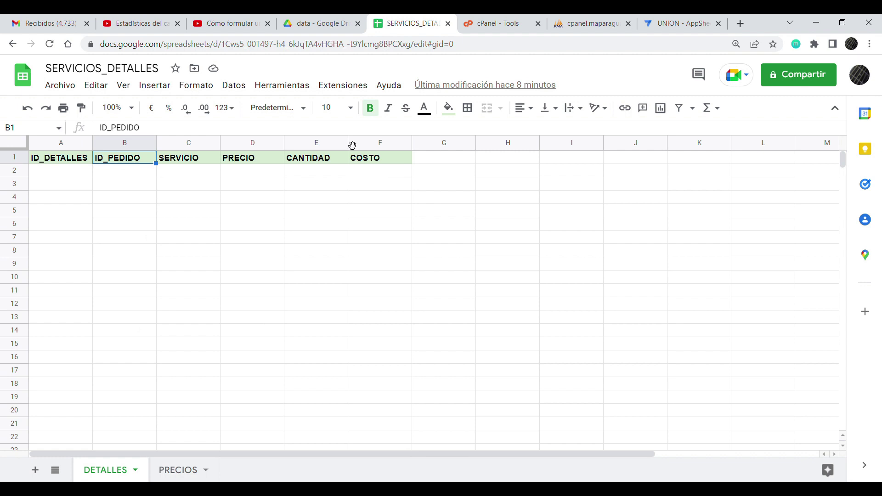
{"action": "left_click", "coordinate": [682, 23]}
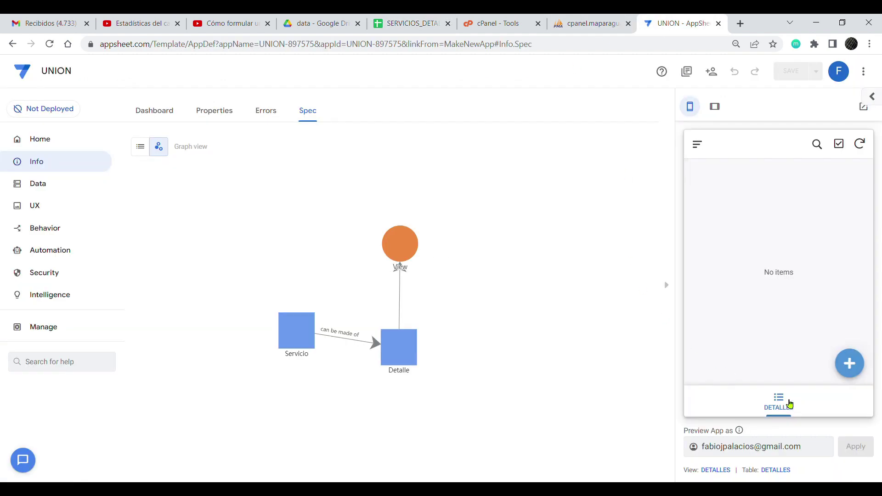
{"action": "left_click", "coordinate": [41, 206]}
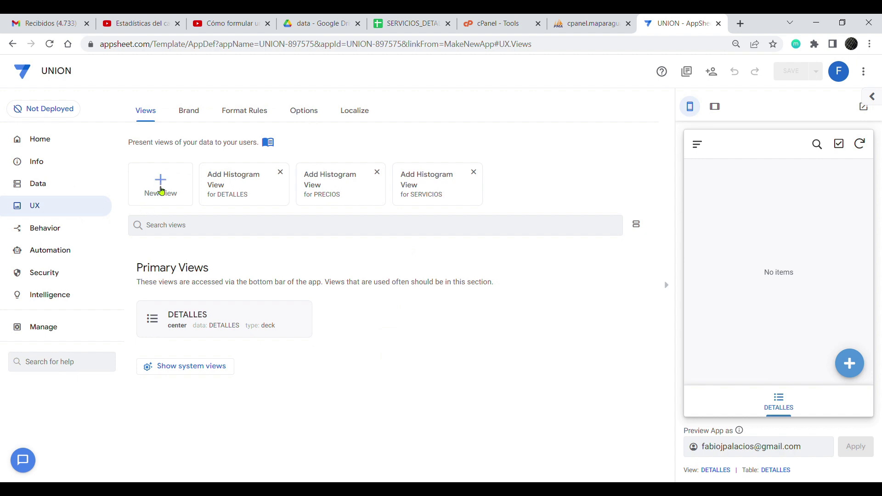
Create a new deck view based on the SERVICIOS table.
{"action": "left_click", "coordinate": [160, 185]}
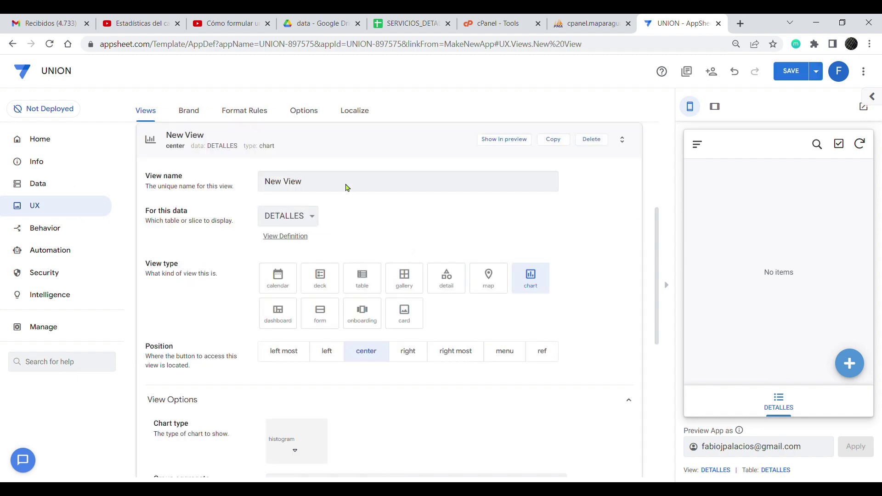
{"action": "left_click_drag", "start_coordinate": [345, 186], "coordinate": [230, 186]}
{"action": "type", "text": "SERVICIOS"}
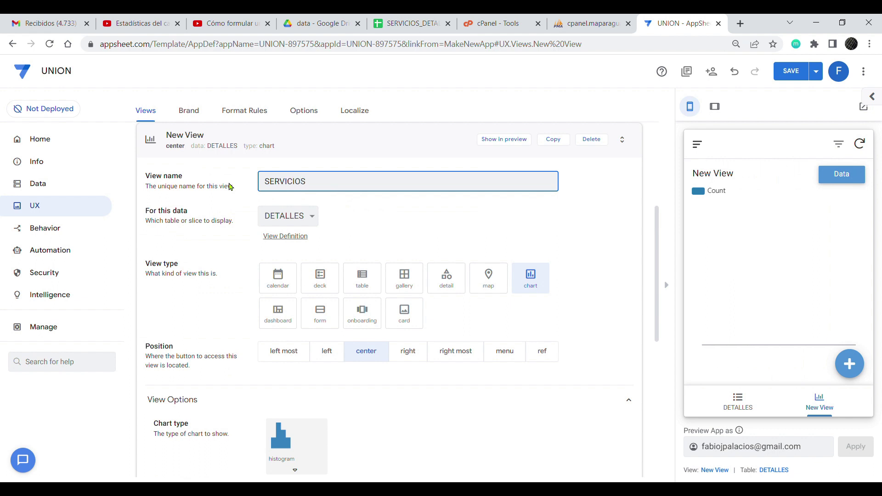
{"action": "left_click", "coordinate": [315, 219]}
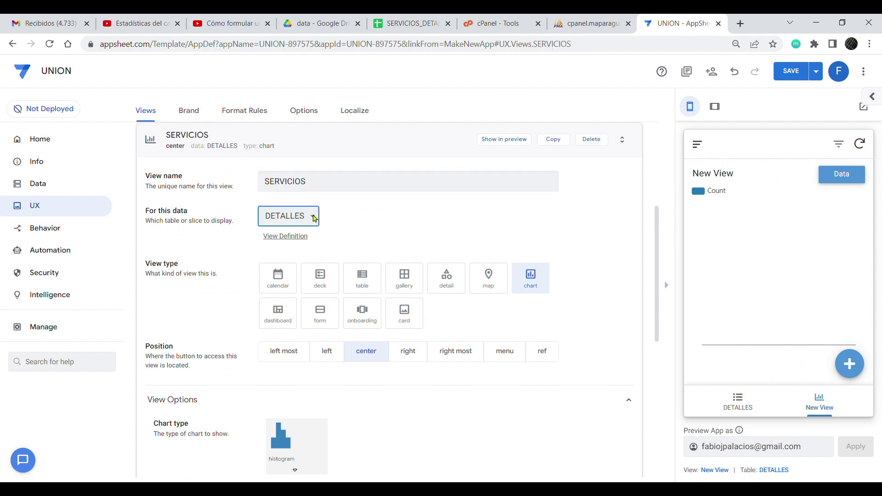
{"action": "left_click", "coordinate": [296, 252]}
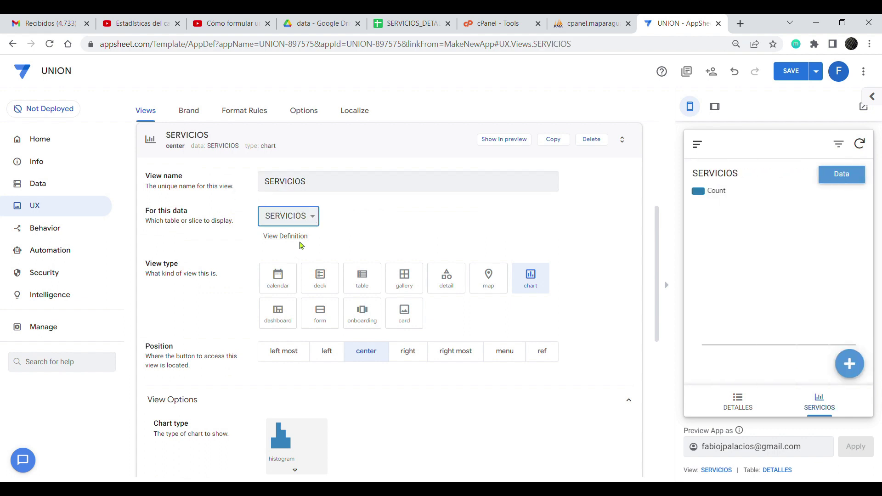
{"action": "left_click", "coordinate": [325, 277]}
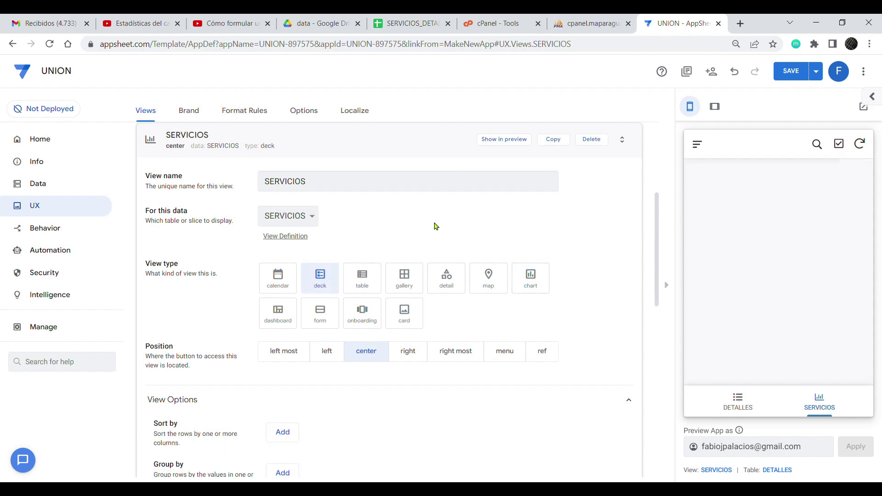
Set the deck's primary header to FECHA, secondary header to CLIENTE, and summary to ESTADO.
{"action": "scroll", "coordinate": [506, 276], "scroll_direction": "down", "scroll_amount": 3}
{"action": "scroll", "coordinate": [526, 317], "scroll_direction": "down", "scroll_amount": 1}
{"action": "scroll", "coordinate": [414, 310], "scroll_direction": "down", "scroll_amount": 1}
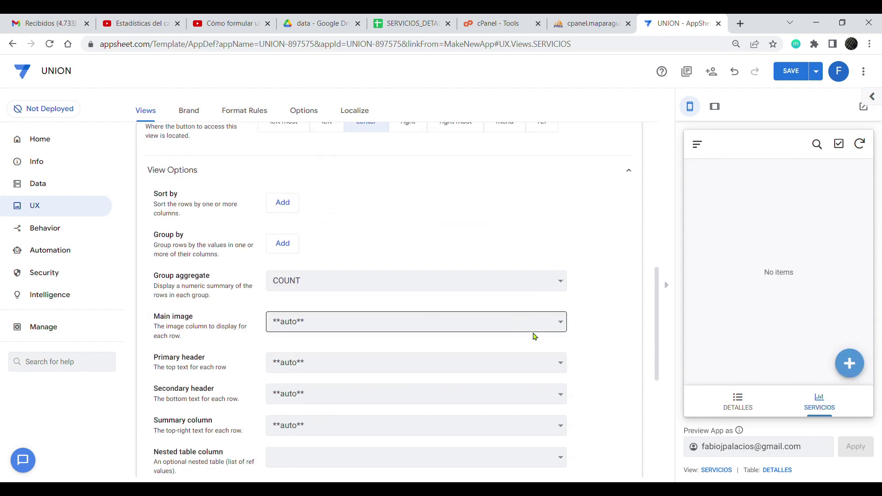
{"action": "left_click", "coordinate": [558, 364]}
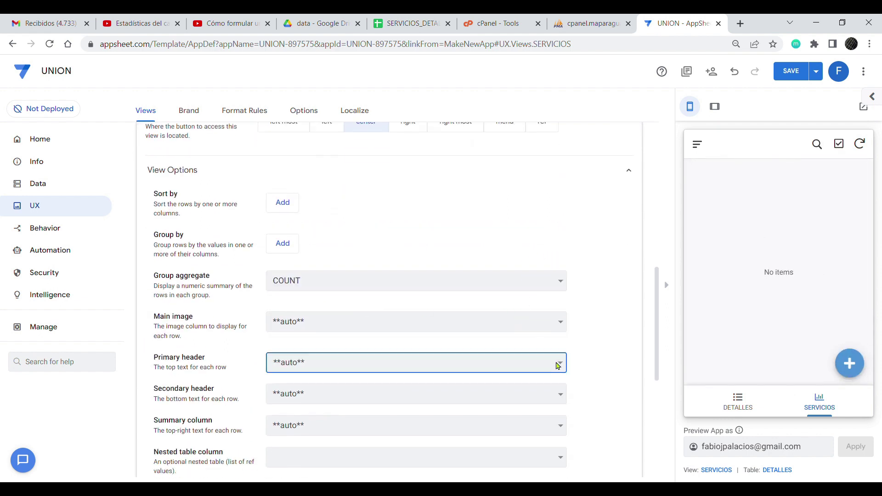
{"action": "left_click", "coordinate": [499, 424]}
{"action": "left_click", "coordinate": [560, 397]}
{"action": "left_click", "coordinate": [511, 363]}
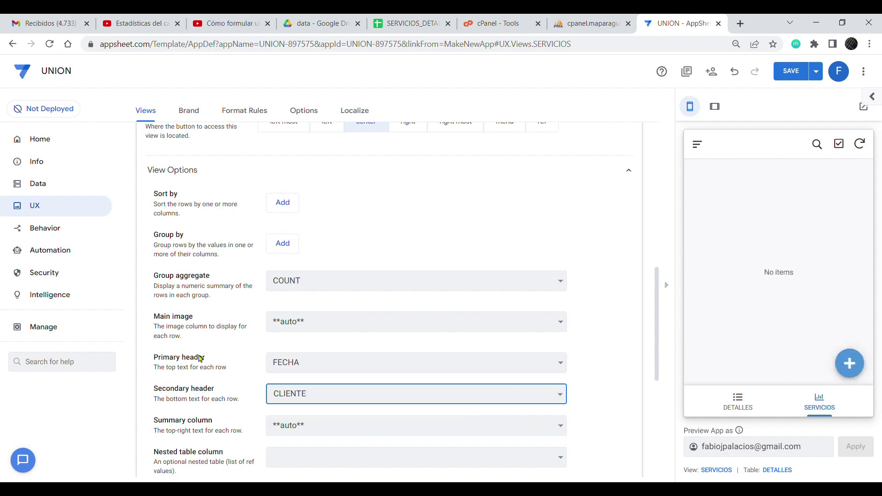
{"action": "left_click", "coordinate": [563, 429]}
{"action": "left_click", "coordinate": [486, 403]}
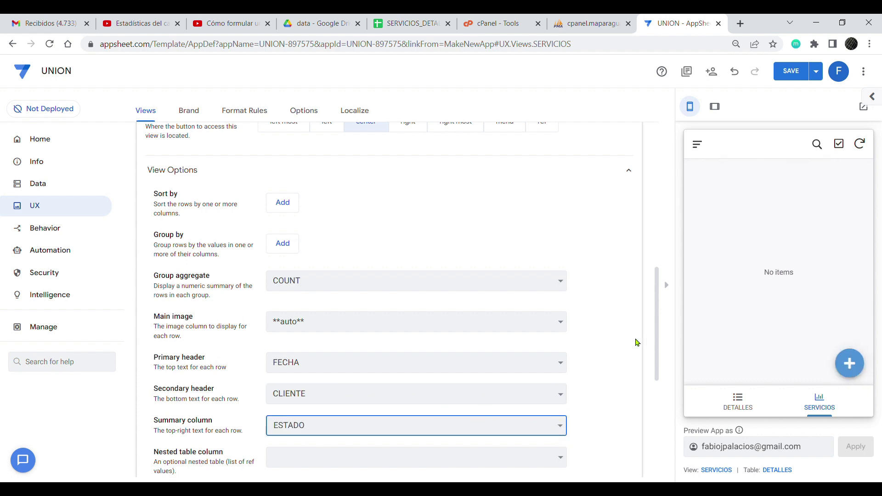
Place the SERVICIOS view left most and start a new record in the preview.
{"action": "scroll", "coordinate": [487, 377], "scroll_direction": "down", "scroll_amount": 2}
{"action": "scroll", "coordinate": [549, 361], "scroll_direction": "down", "scroll_amount": 5}
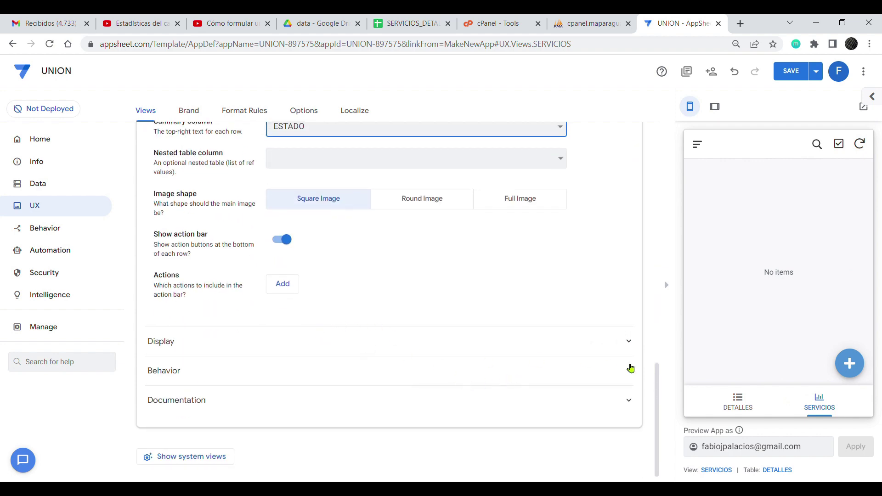
{"action": "scroll", "coordinate": [491, 261], "scroll_direction": "up", "scroll_amount": 7}
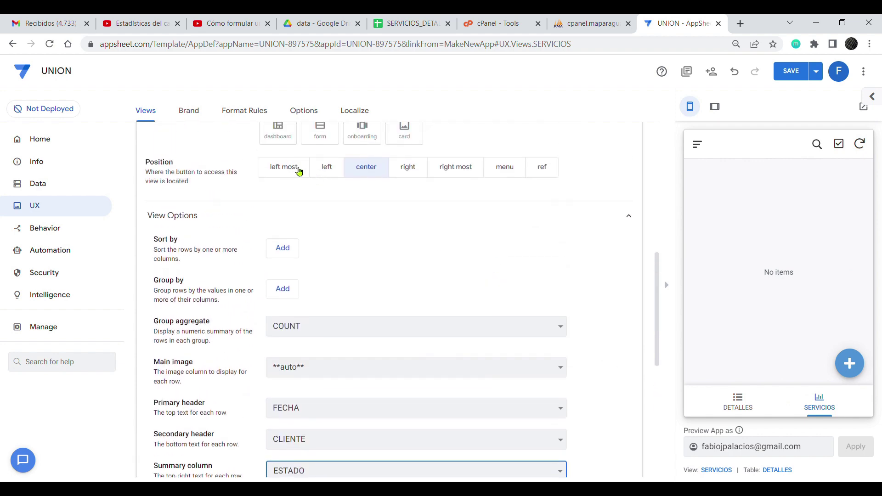
{"action": "left_click", "coordinate": [284, 167]}
{"action": "left_click", "coordinate": [740, 402]}
{"action": "scroll", "coordinate": [606, 320], "scroll_direction": "down", "scroll_amount": 7}
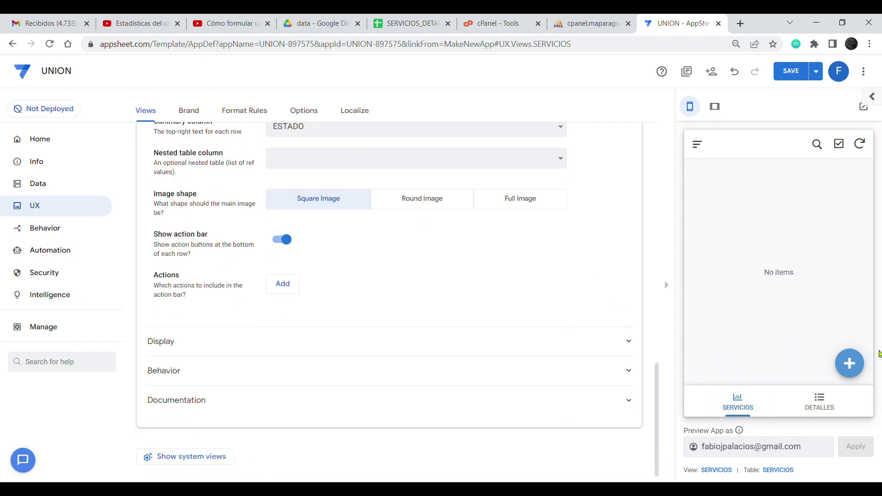
{"action": "left_click", "coordinate": [850, 364]}
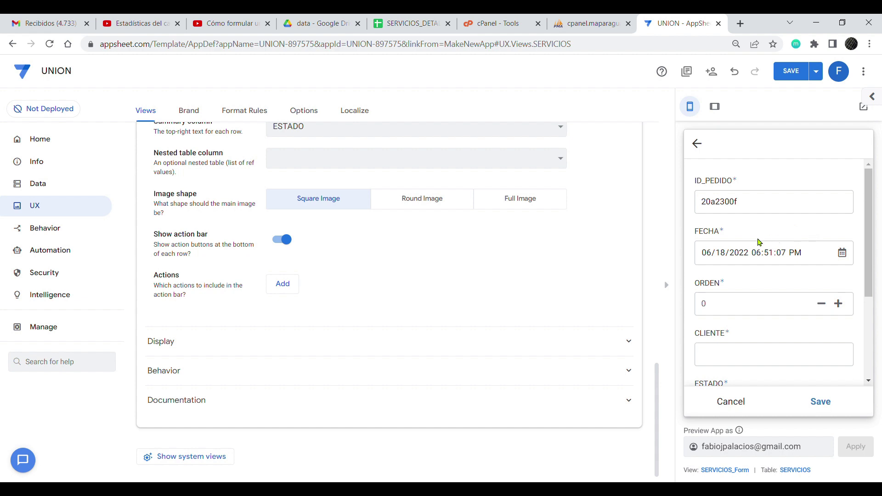
{"action": "left_click", "coordinate": [732, 302]}
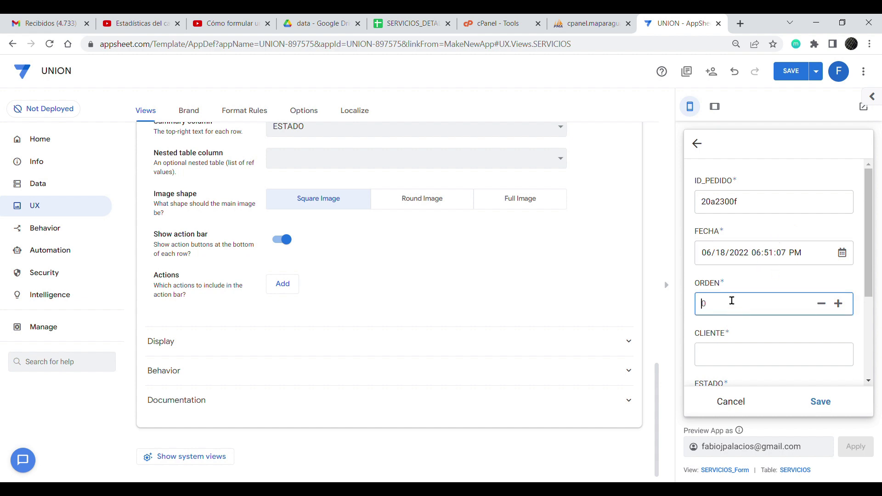
{"action": "scroll", "coordinate": [798, 333], "scroll_direction": "down", "scroll_amount": 1}
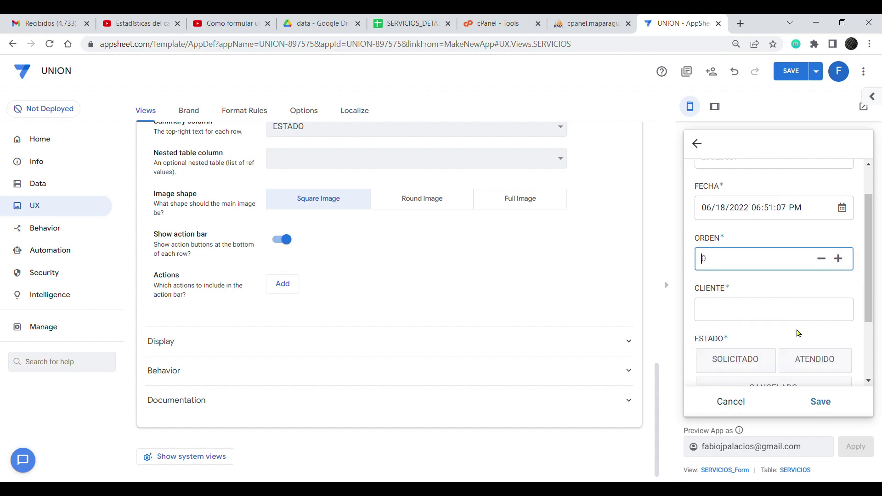
{"action": "scroll", "coordinate": [759, 276], "scroll_direction": "down", "scroll_amount": 2}
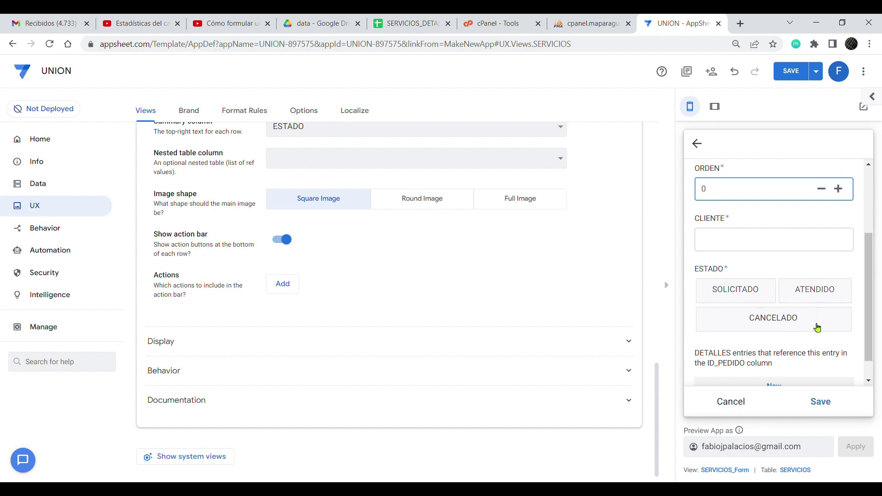
{"action": "scroll", "coordinate": [816, 330], "scroll_direction": "down", "scroll_amount": 1}
{"action": "left_click", "coordinate": [793, 362]}
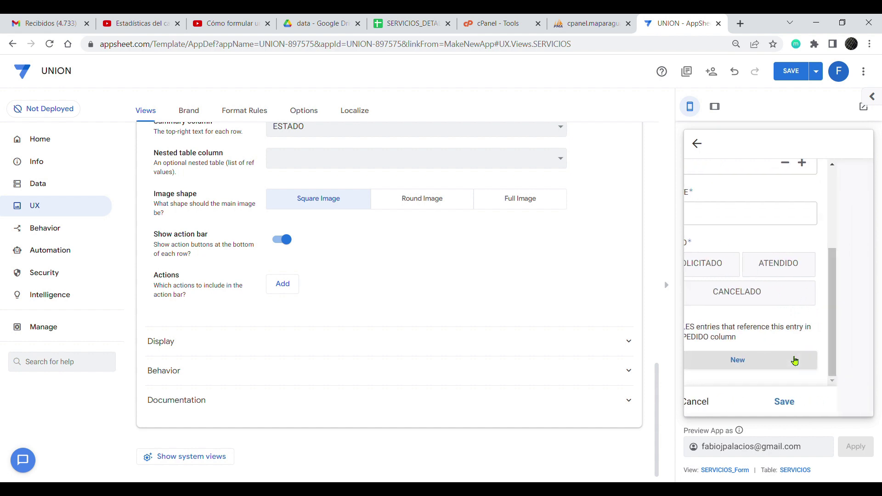
{"action": "scroll", "coordinate": [781, 275], "scroll_direction": "down", "scroll_amount": 1}
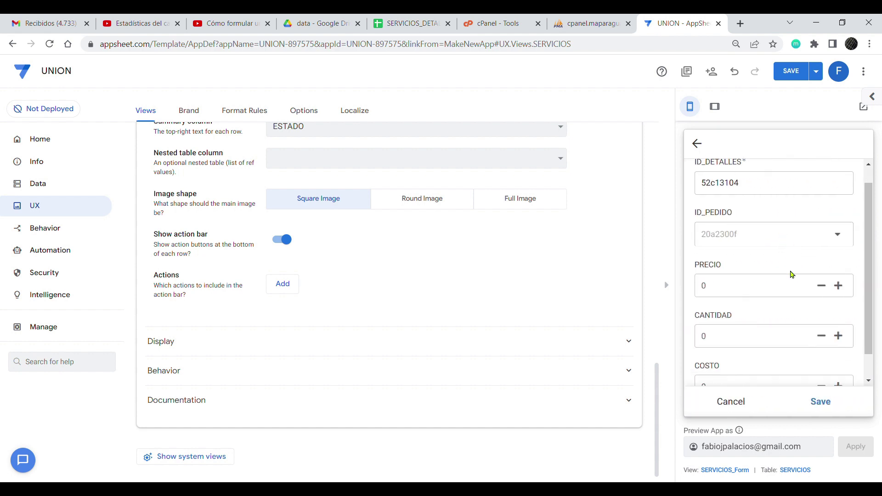
{"action": "scroll", "coordinate": [791, 274], "scroll_direction": "down", "scroll_amount": 1}
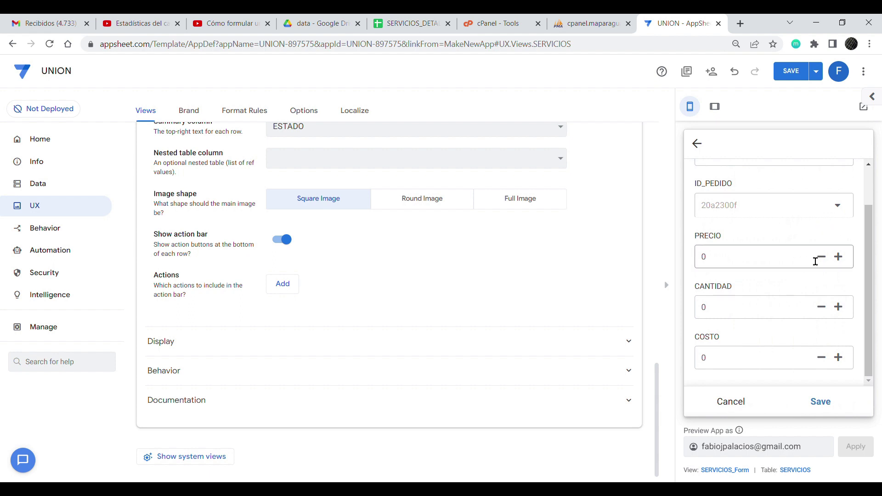
{"action": "scroll", "coordinate": [800, 278], "scroll_direction": "up", "scroll_amount": 2}
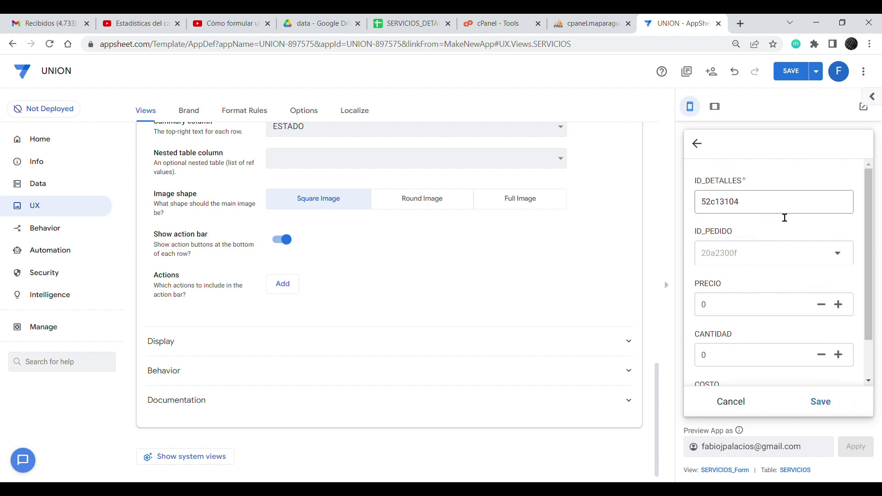
{"action": "scroll", "coordinate": [788, 267], "scroll_direction": "down", "scroll_amount": 1}
{"action": "scroll", "coordinate": [781, 299], "scroll_direction": "up", "scroll_amount": 1}
{"action": "left_click", "coordinate": [703, 149]}
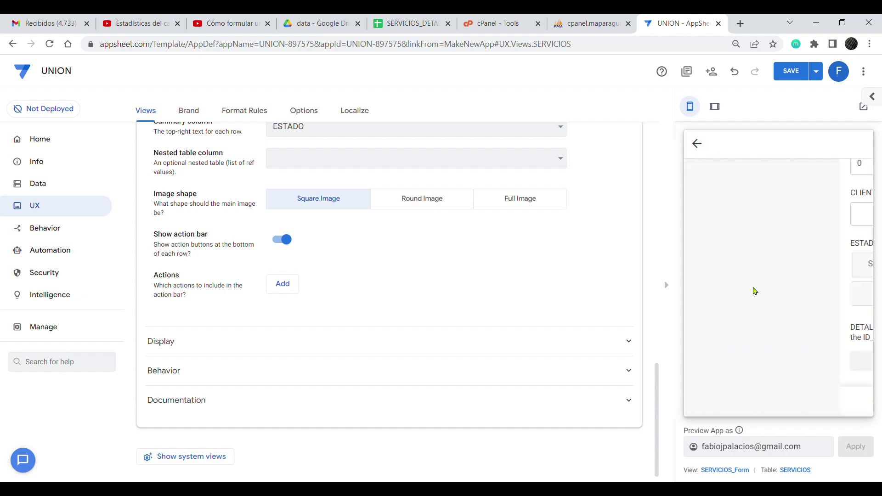
{"action": "left_click", "coordinate": [740, 403]}
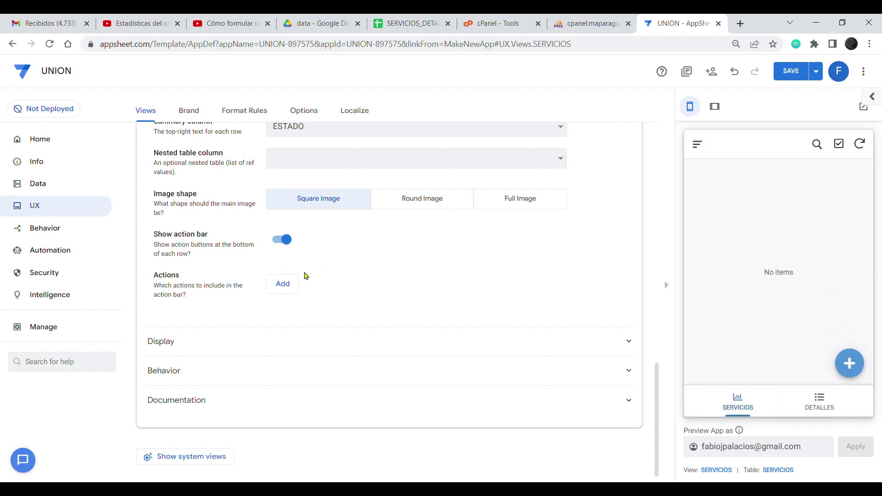
{"action": "left_click", "coordinate": [303, 345]}
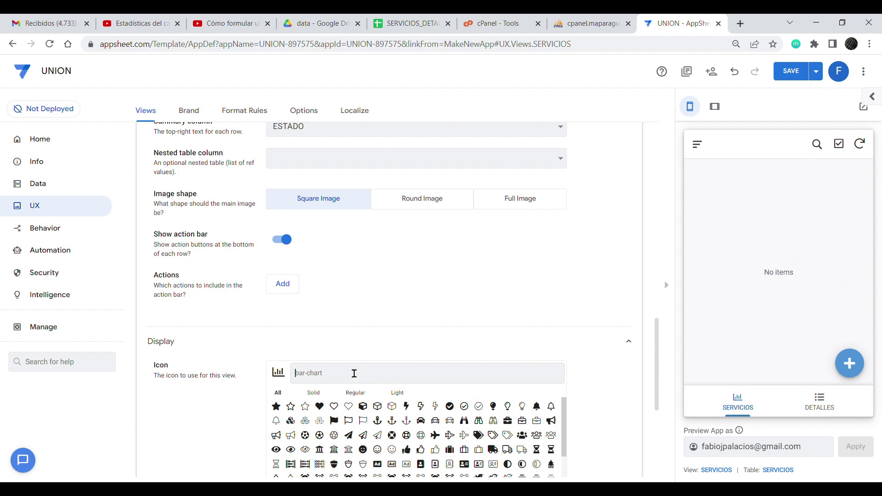
Give the SERVICIOS view a list icon and check it in the preview.
{"action": "type", "text": "list"}
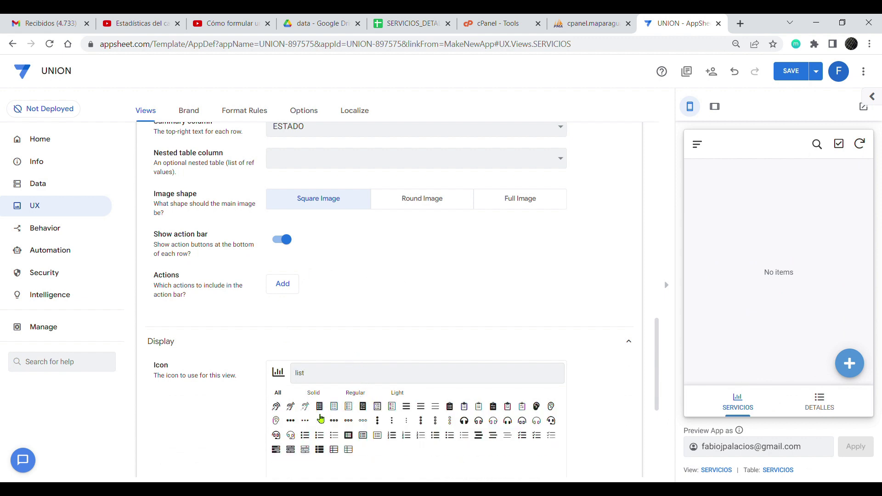
{"action": "left_click", "coordinate": [319, 406]}
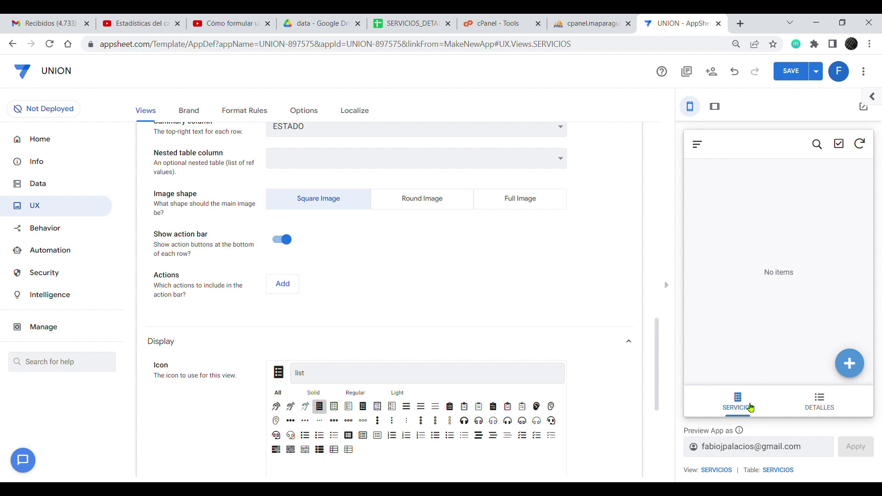
{"action": "left_click", "coordinate": [825, 404]}
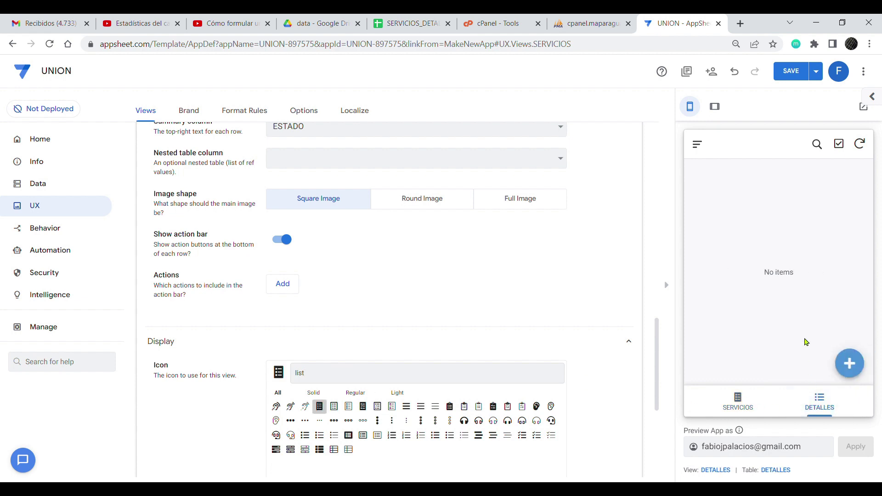
{"action": "left_click", "coordinate": [754, 405]}
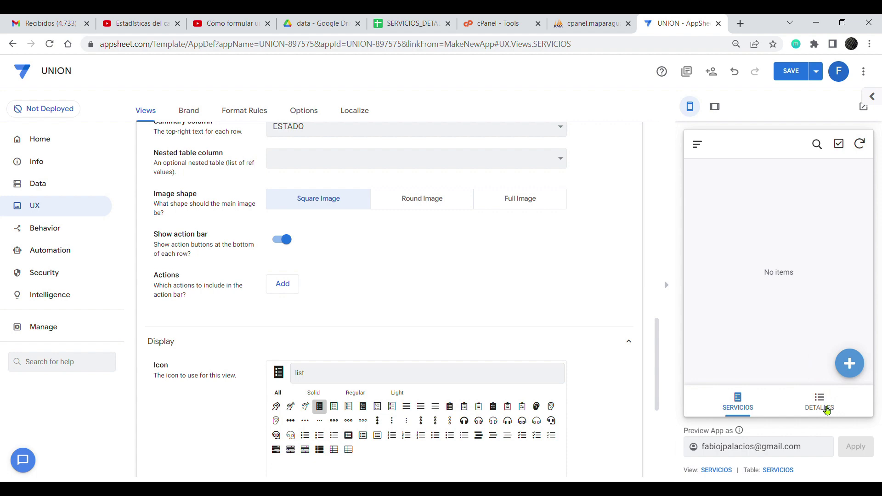
Delete the DETALLES view.
{"action": "scroll", "coordinate": [445, 268], "scroll_direction": "up", "scroll_amount": 4}
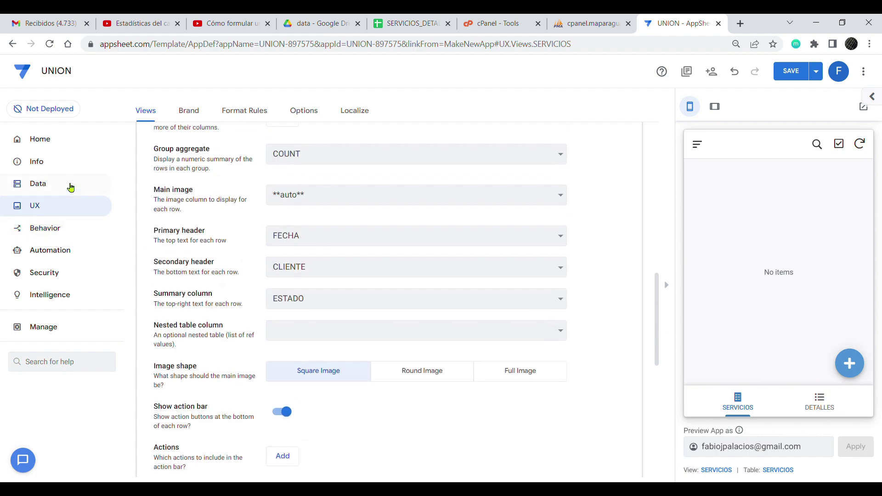
{"action": "scroll", "coordinate": [232, 204], "scroll_direction": "up", "scroll_amount": 6}
{"action": "scroll", "coordinate": [312, 223], "scroll_direction": "up", "scroll_amount": 4}
{"action": "left_click", "coordinate": [312, 223]}
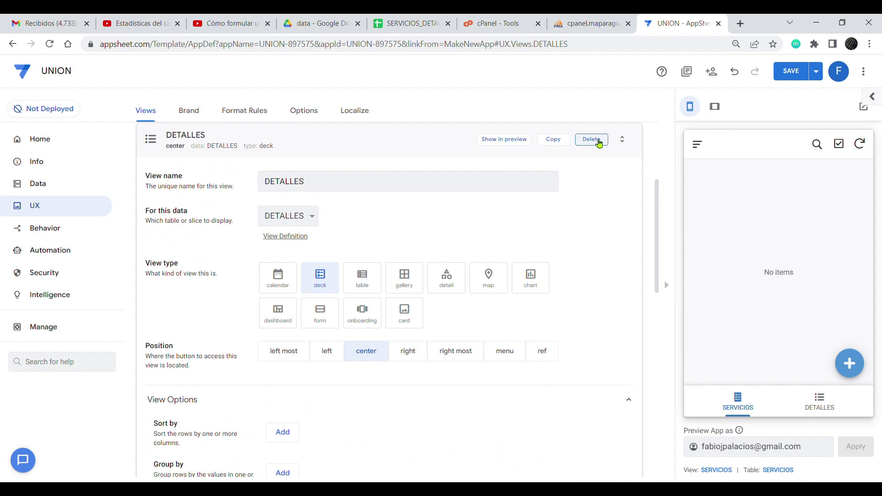
{"action": "left_click", "coordinate": [600, 144]}
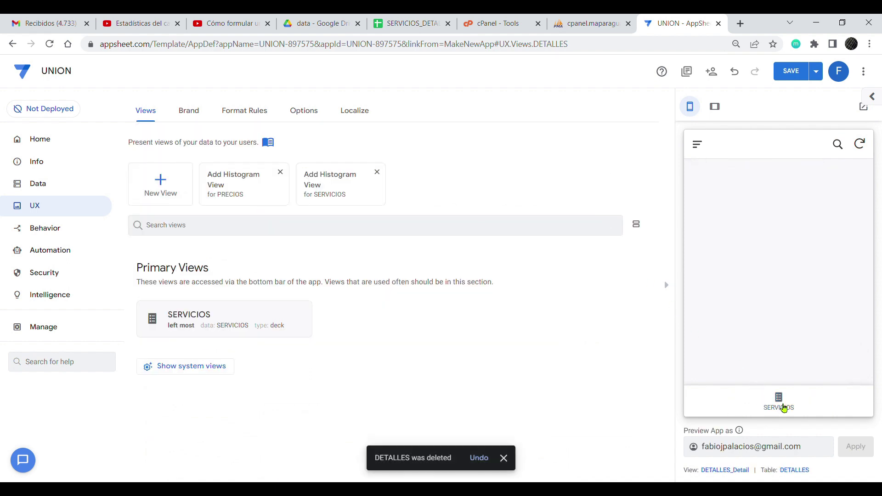
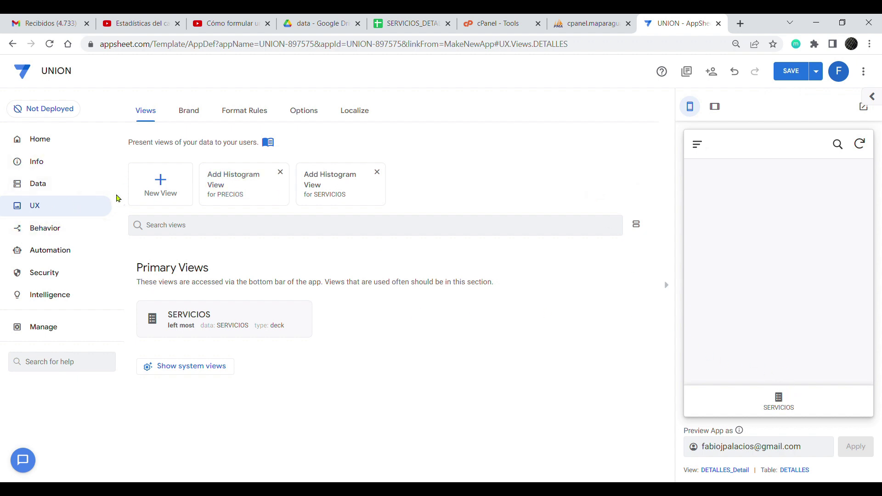
Create a PRECIOS deck view with SERVICIO as primary header and PRECIO as secondary header.
{"action": "left_click", "coordinate": [165, 180]}
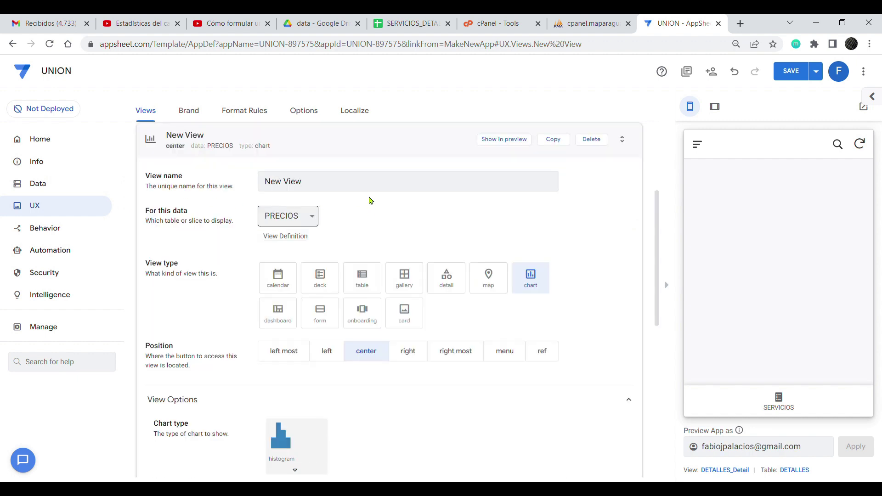
{"action": "type", "text": "PE"}
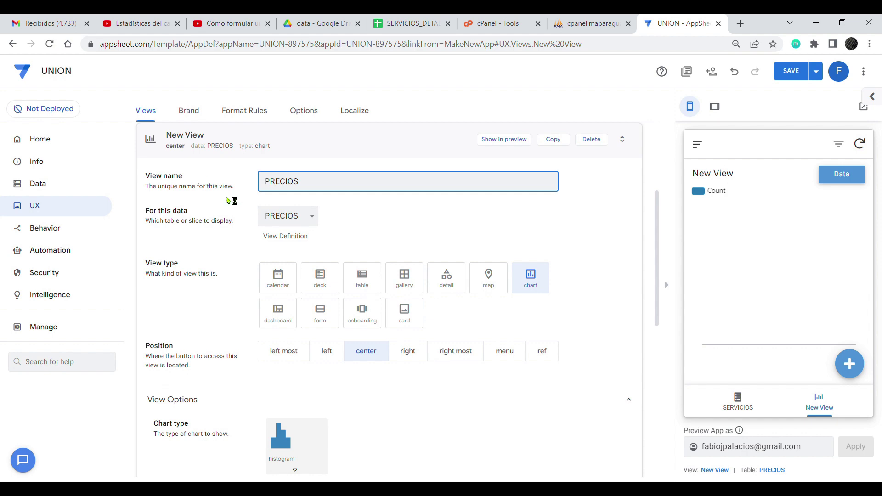
{"action": "left_click", "coordinate": [321, 275]}
{"action": "scroll", "coordinate": [484, 346], "scroll_direction": "down", "scroll_amount": 3}
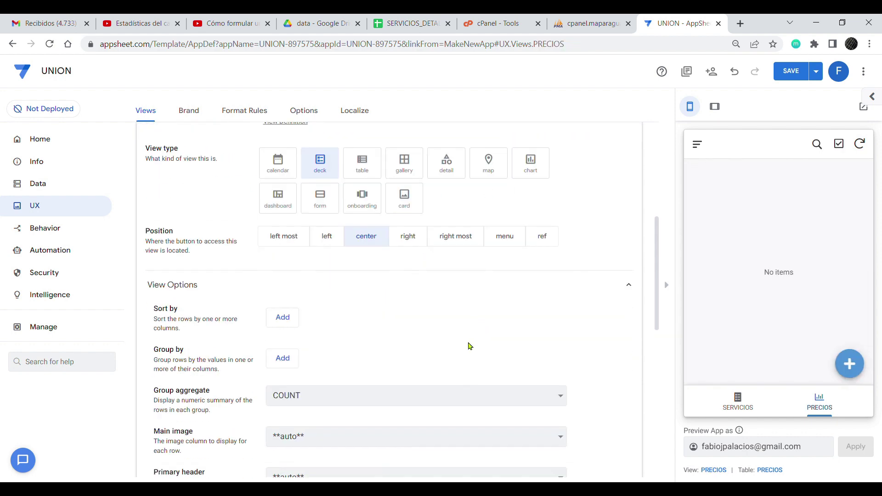
{"action": "scroll", "coordinate": [455, 351], "scroll_direction": "down", "scroll_amount": 3}
{"action": "left_click", "coordinate": [560, 366]}
{"action": "left_click", "coordinate": [510, 421]}
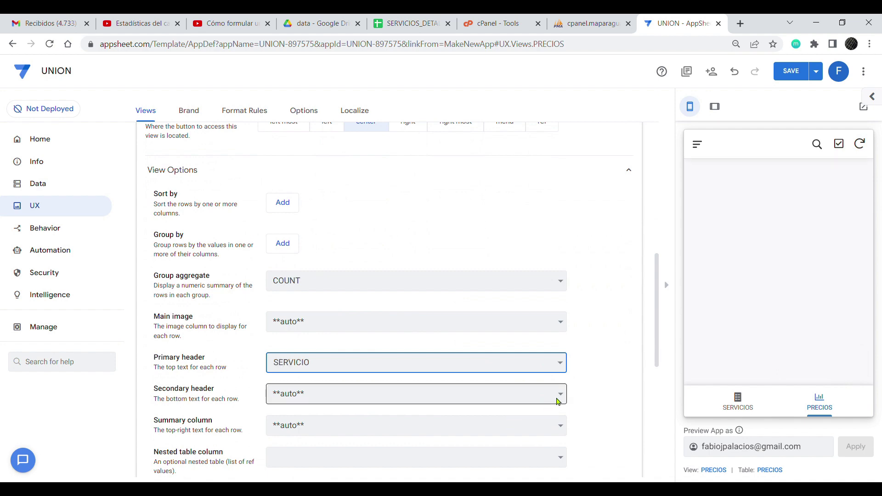
{"action": "left_click", "coordinate": [562, 391]}
{"action": "left_click", "coordinate": [509, 464]}
Give the PRECIOS view a money icon and save the app.
{"action": "scroll", "coordinate": [551, 413], "scroll_direction": "down", "scroll_amount": 5}
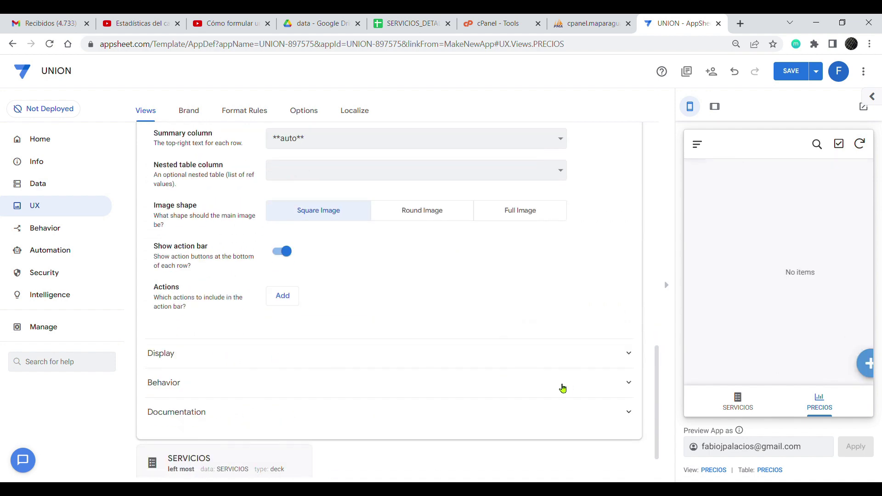
{"action": "left_click", "coordinate": [183, 355]}
{"action": "type", "text": "money"}
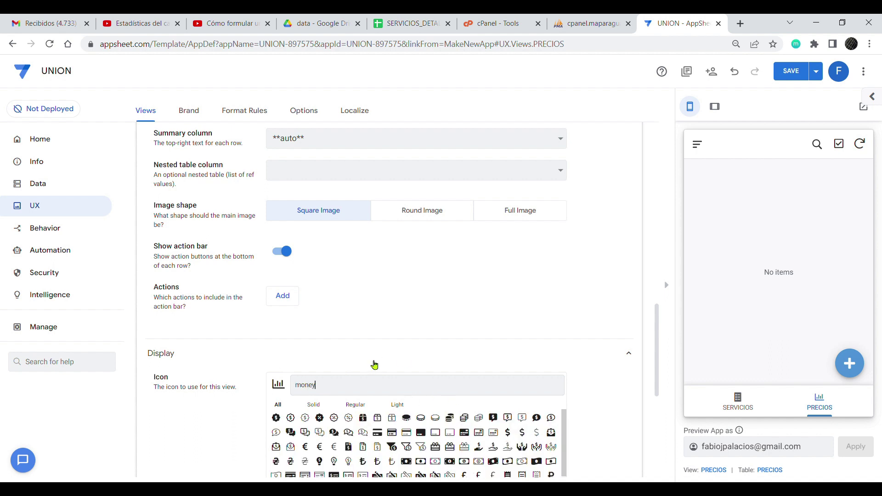
{"action": "left_click", "coordinate": [283, 418]}
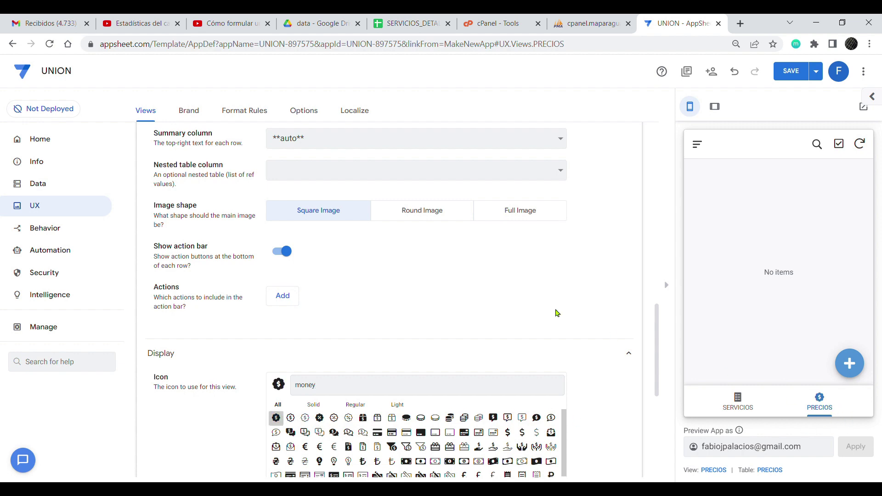
{"action": "scroll", "coordinate": [544, 320], "scroll_direction": "down", "scroll_amount": 6}
{"action": "scroll", "coordinate": [543, 321], "scroll_direction": "up", "scroll_amount": 3}
{"action": "scroll", "coordinate": [587, 228], "scroll_direction": "up", "scroll_amount": 2}
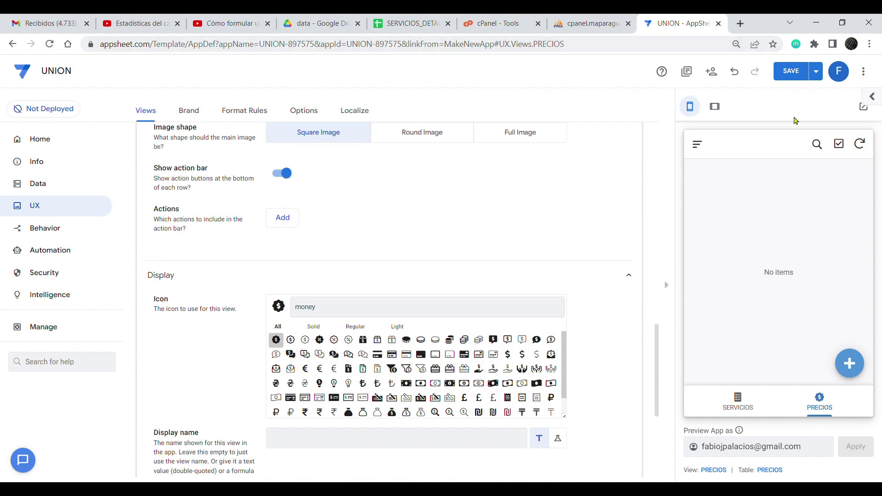
{"action": "left_click", "coordinate": [801, 71]}
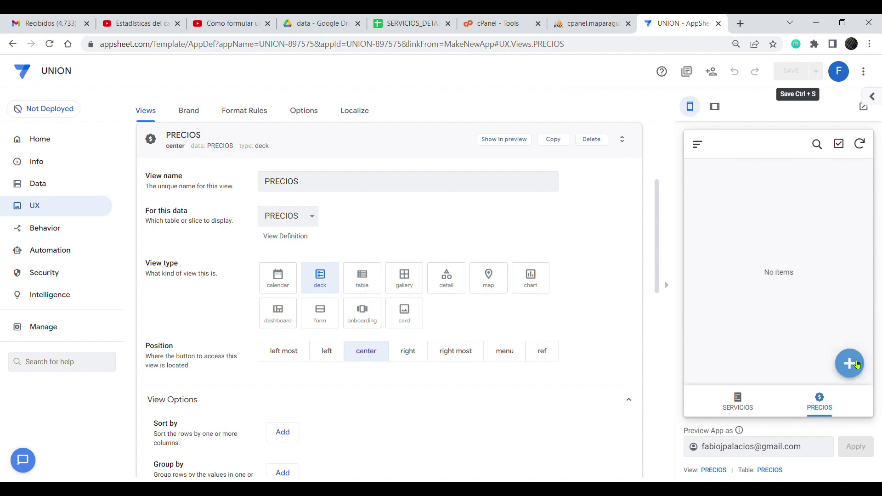
Add price records CORTE DE PELO at 60,000 and LAVADO at 25,000.
{"action": "left_click", "coordinate": [738, 401]}
{"action": "left_click", "coordinate": [822, 408]}
{"action": "left_click", "coordinate": [847, 363]}
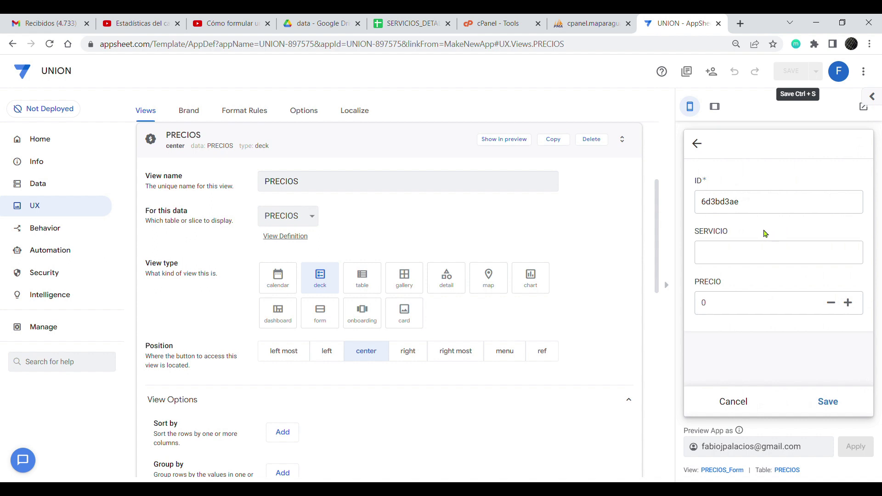
{"action": "left_click", "coordinate": [739, 259]}
{"action": "type", "text": "CORTE DE PELO"}
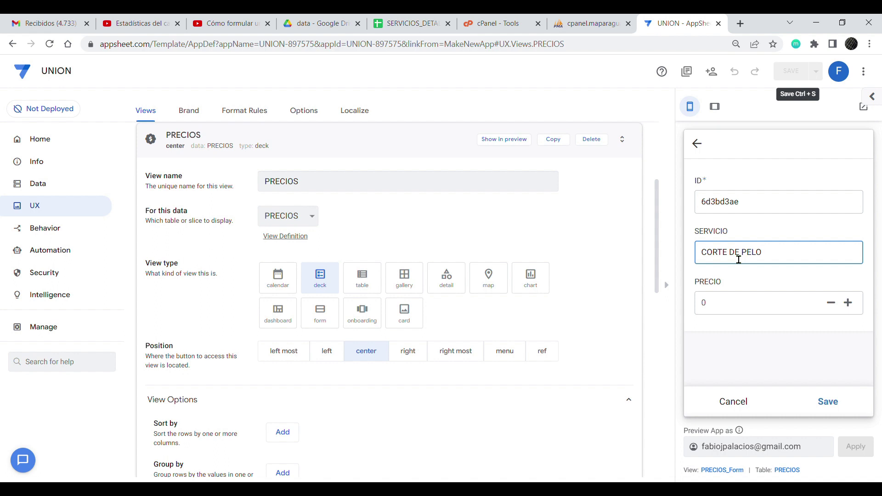
{"action": "left_click", "coordinate": [720, 304]}
{"action": "type", "text": "0000"}
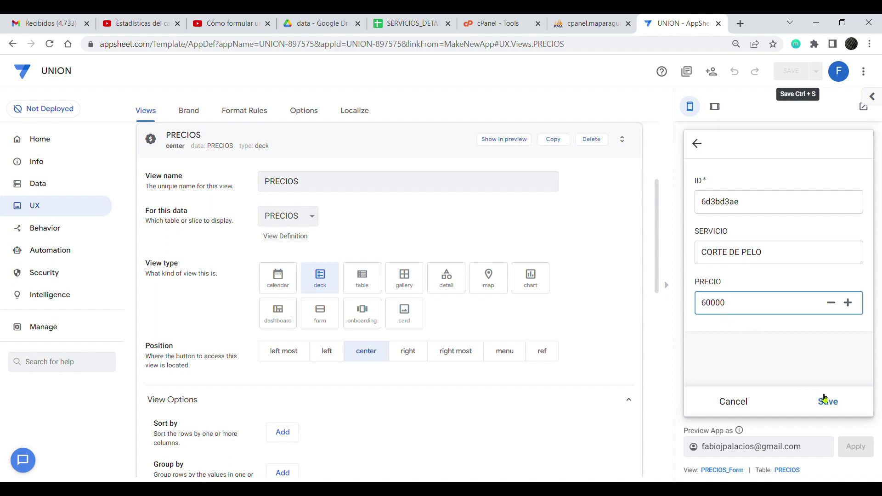
{"action": "left_click", "coordinate": [825, 401]}
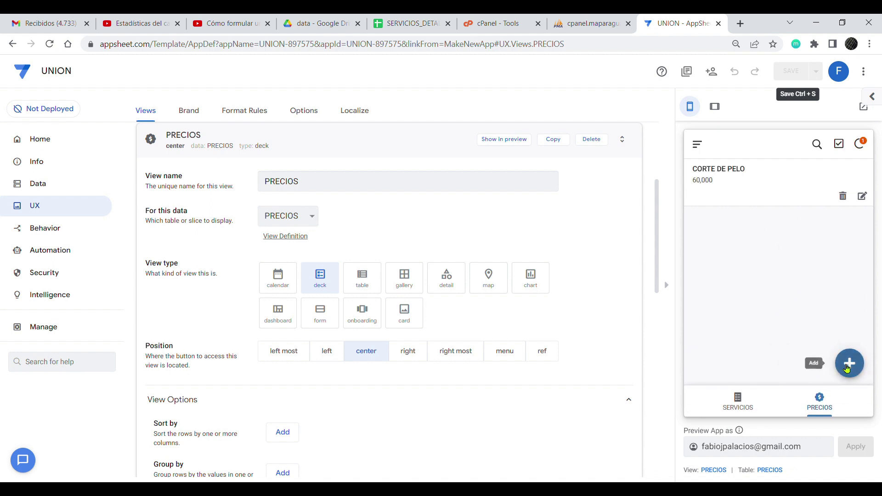
{"action": "left_click", "coordinate": [847, 364]}
{"action": "left_click", "coordinate": [725, 264]}
{"action": "type", "text": "LAVDAO"}
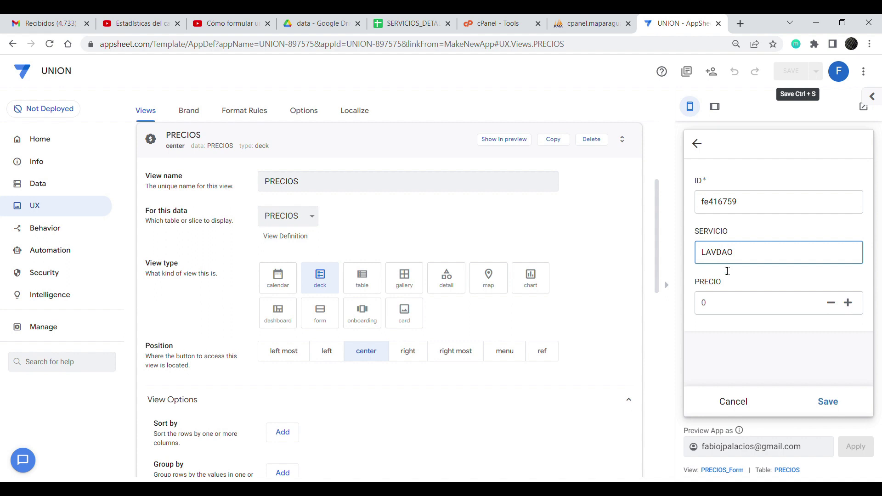
{"action": "key", "text": "shift+Left"}
{"action": "key", "text": "shift+Left"}
{"action": "key", "text": "shift+Left"}
{"action": "type", "text": "O"}
{"action": "left_click", "coordinate": [734, 309]}
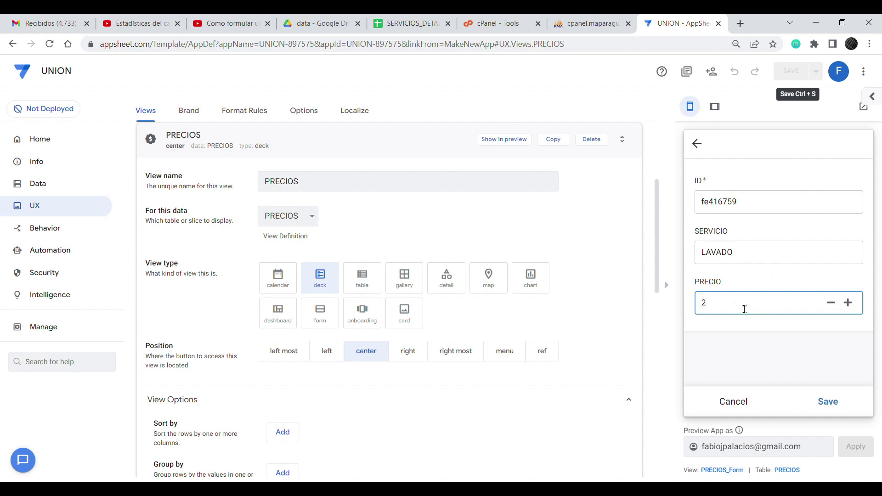
{"action": "type", "text": "5000"}
{"action": "left_click", "coordinate": [835, 403]}
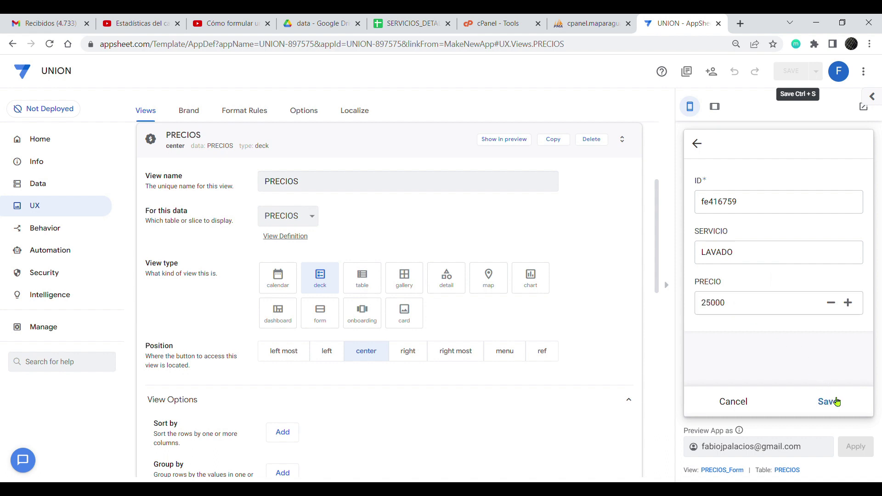
Add PIES at 15,000 and BARBERIA at 40,000, then show the SERVICIOS list.
{"action": "left_click", "coordinate": [850, 364]}
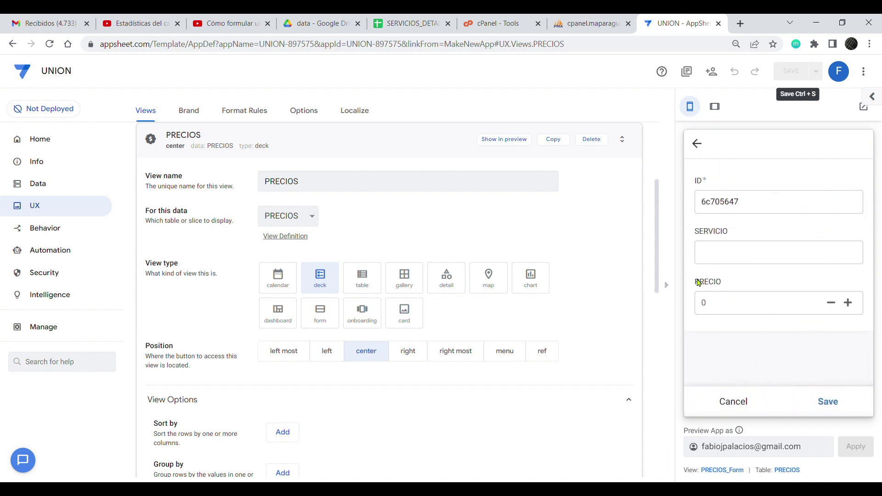
{"action": "left_click", "coordinate": [724, 258]}
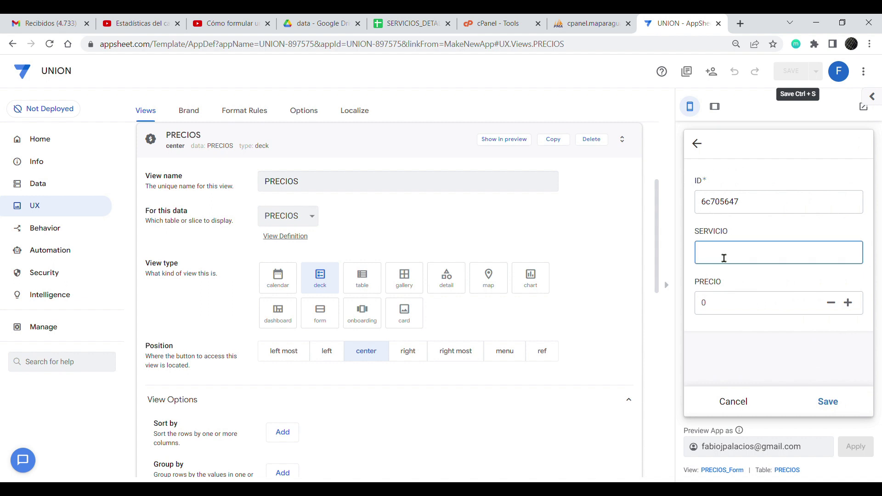
{"action": "type", "text": "PIES"}
{"action": "key", "text": "Tab"}
{"action": "type", "text": "15000"}
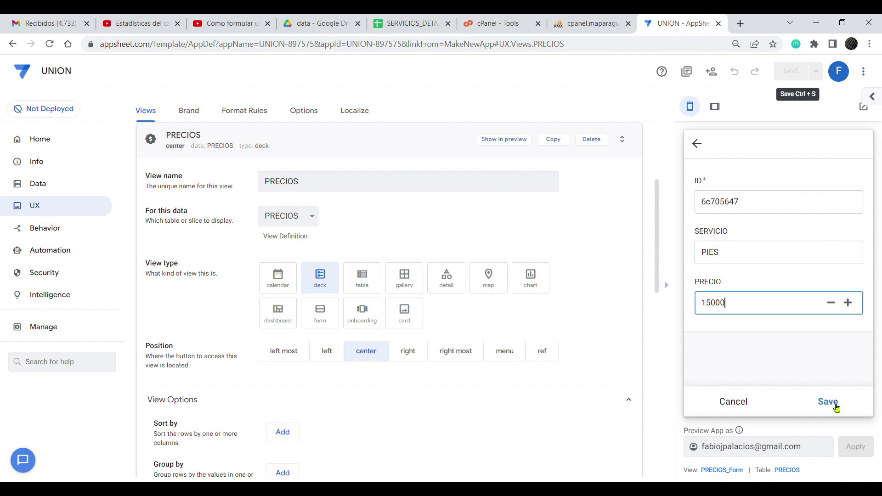
{"action": "left_click", "coordinate": [836, 408]}
{"action": "left_click", "coordinate": [848, 362]}
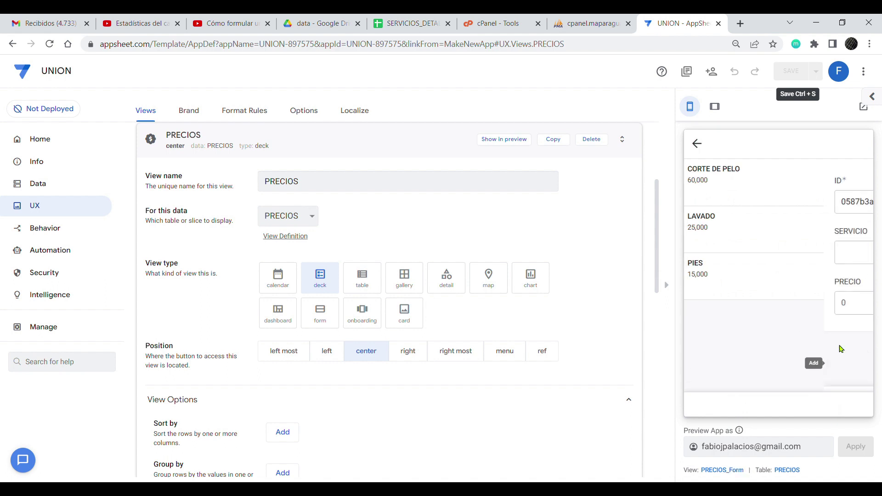
{"action": "left_click", "coordinate": [729, 256]}
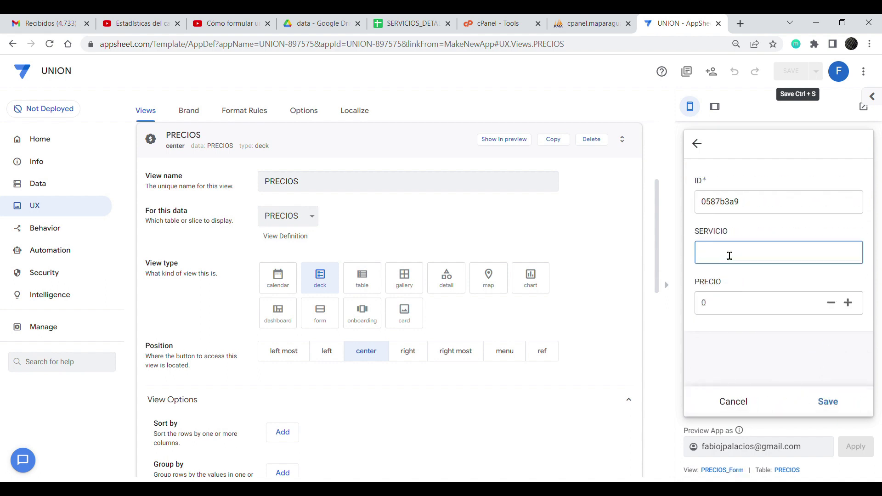
{"action": "type", "text": "BARBERIA"}
{"action": "left_click", "coordinate": [740, 309]}
{"action": "type", "text": "40000"}
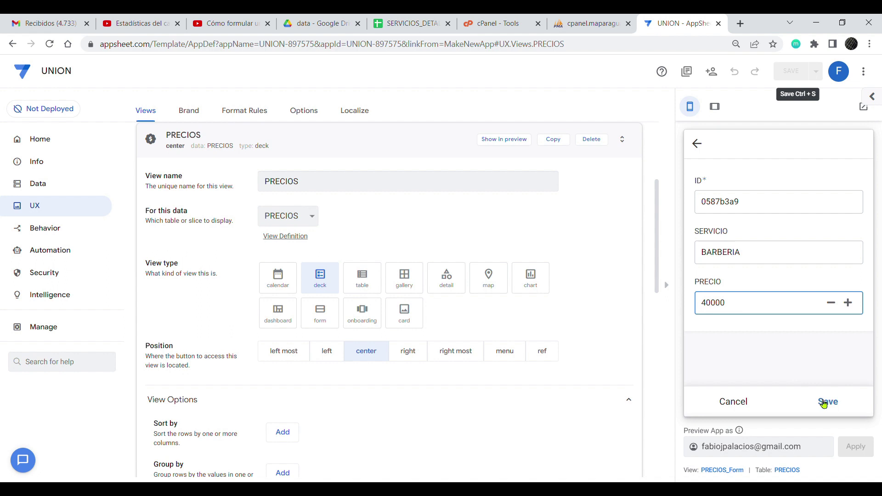
{"action": "left_click", "coordinate": [820, 402]}
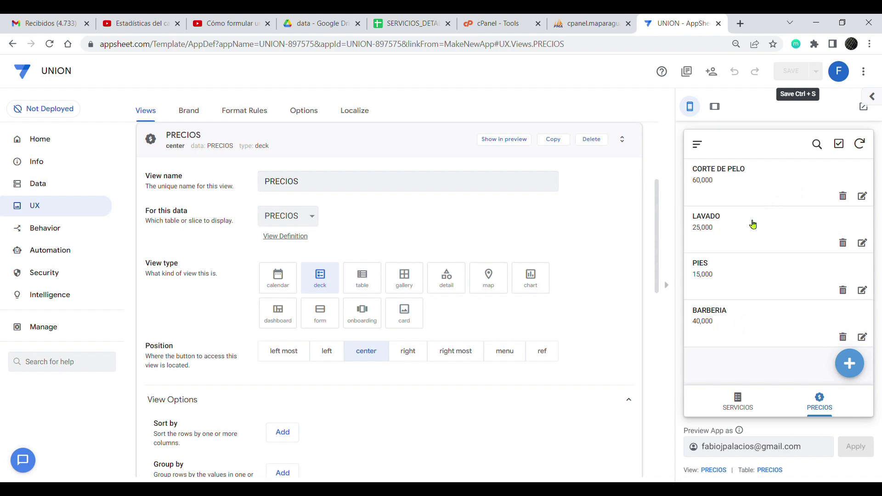
{"action": "left_click", "coordinate": [743, 403]}
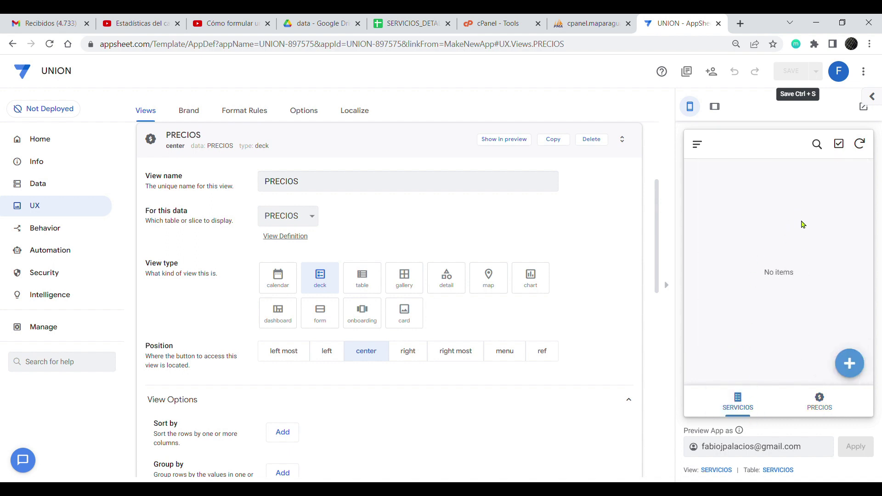
{"action": "key", "text": "alt+Tab"}
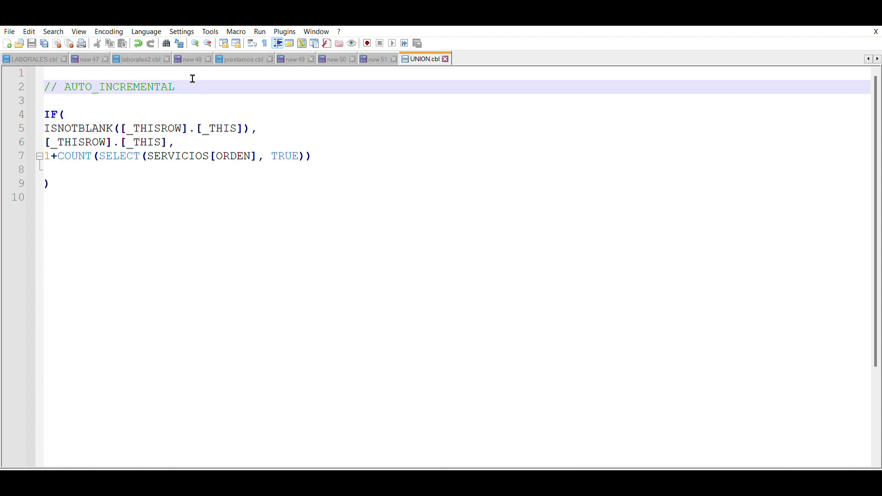
Highlight the AUTO_INCREMENTAL comment, the ISNOTBLANK condition, [_THISROW].[_THIS] and the leading 1.
{"action": "left_click_drag", "start_coordinate": [198, 83], "coordinate": [46, 84]}
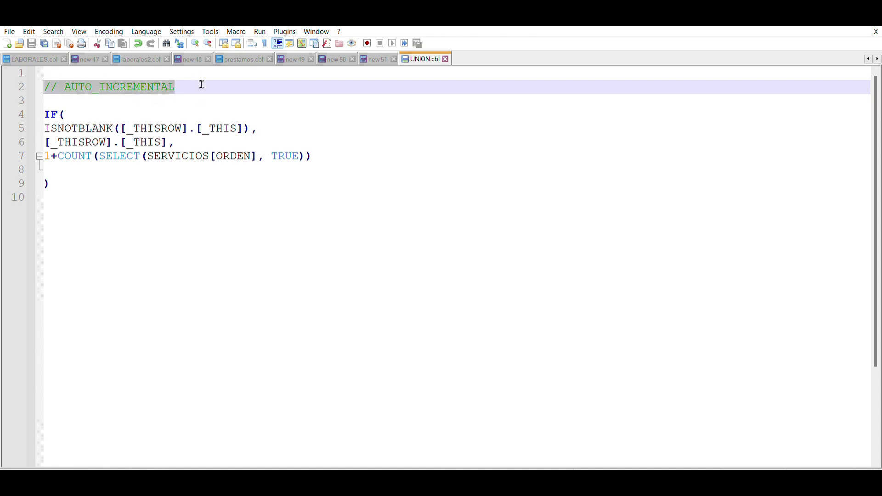
{"action": "left_click", "coordinate": [74, 110]}
{"action": "left_click", "coordinate": [67, 179]}
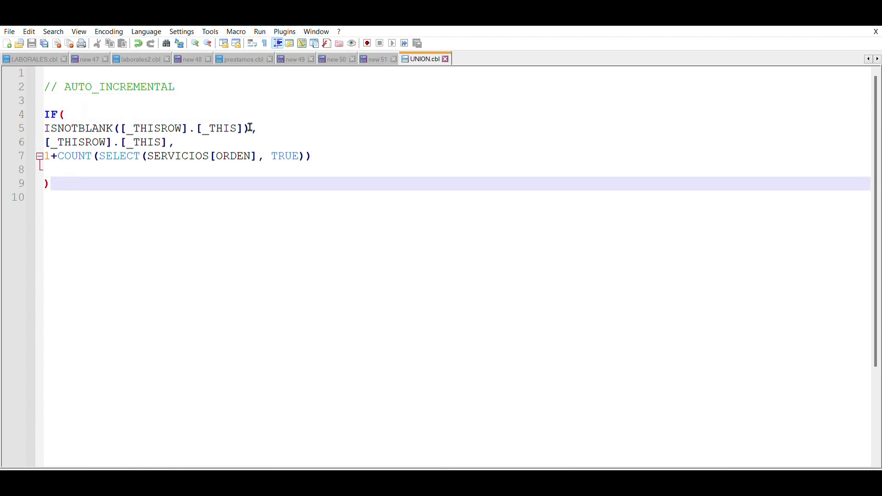
{"action": "left_click_drag", "start_coordinate": [250, 128], "coordinate": [53, 128]}
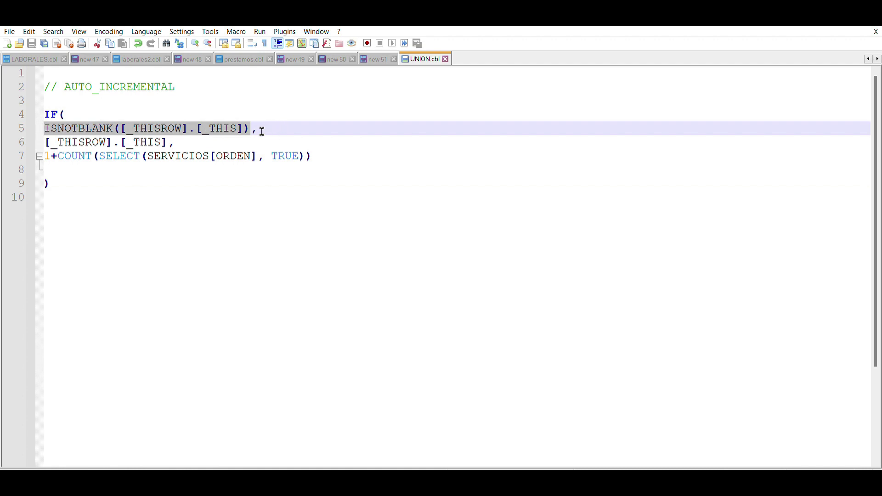
{"action": "left_click_drag", "start_coordinate": [168, 142], "coordinate": [53, 142]}
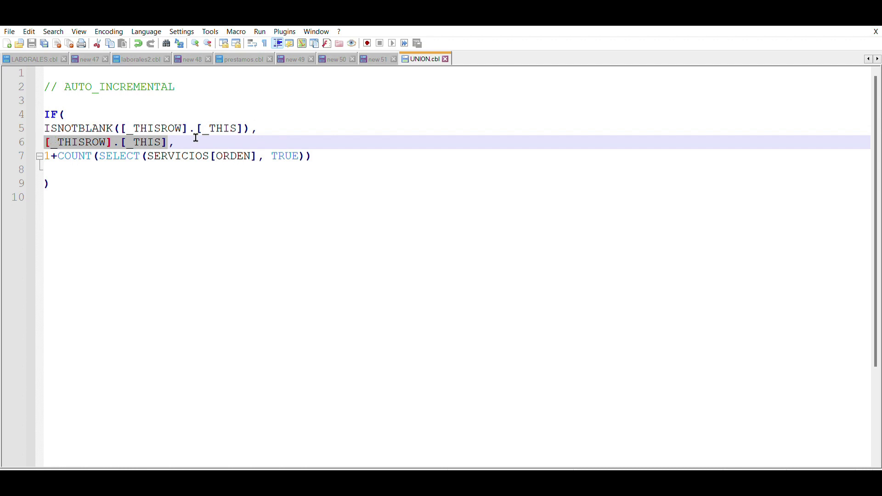
{"action": "left_click", "coordinate": [134, 167]}
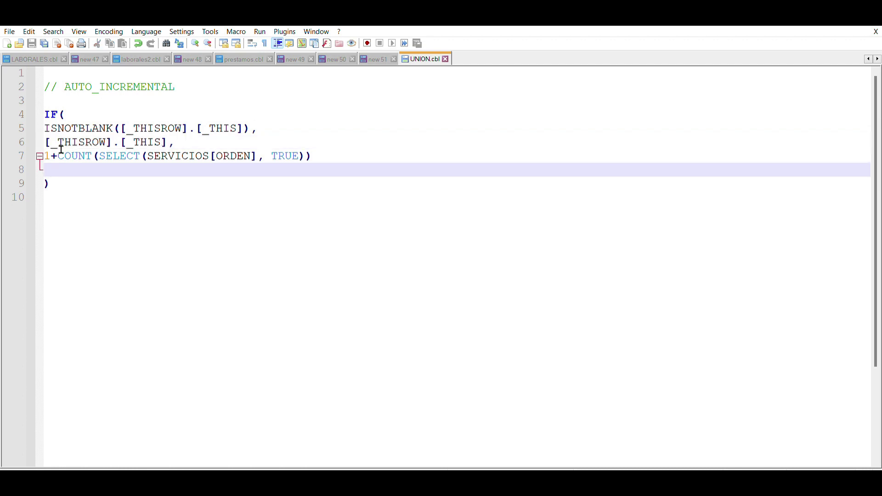
{"action": "left_click_drag", "start_coordinate": [59, 151], "coordinate": [53, 150]}
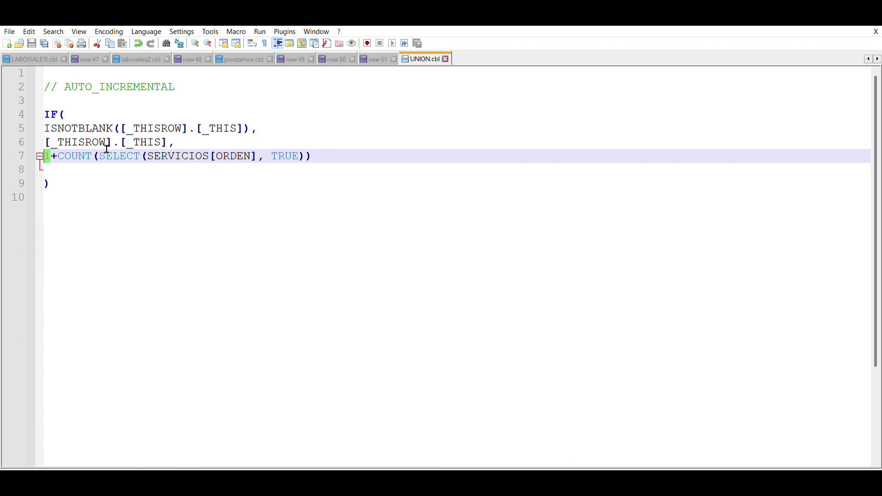
Highlight the COUNT(SELECT(SERVICIOS[ORDEN], TRUE)) expression, then select the entire IF formula.
{"action": "left_click", "coordinate": [155, 151]}
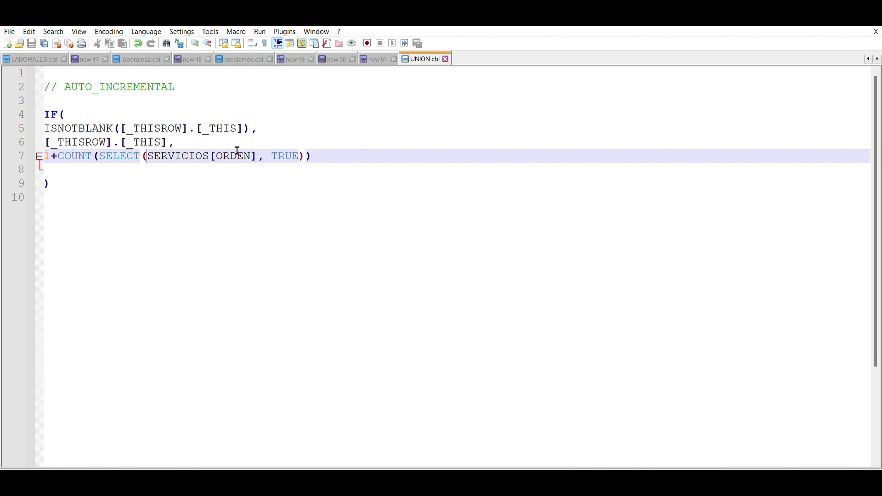
{"action": "left_click", "coordinate": [330, 151]}
{"action": "left_click_drag", "start_coordinate": [257, 152], "coordinate": [218, 152]}
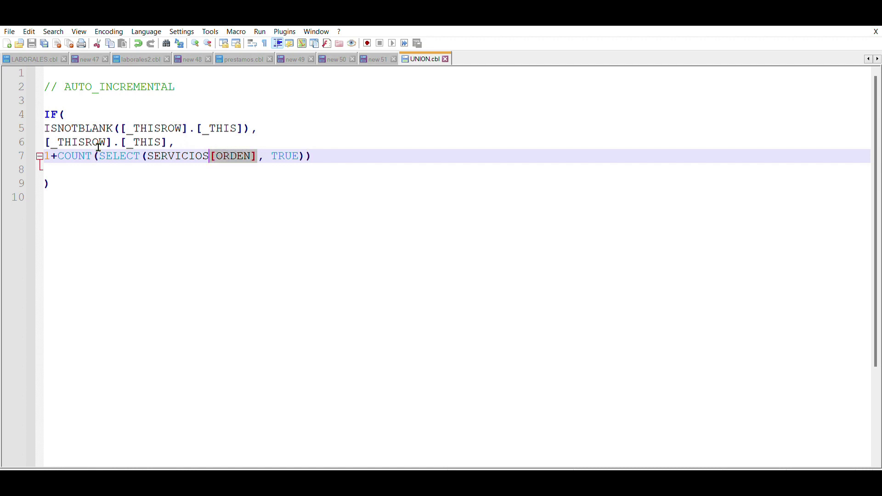
{"action": "double_click", "coordinate": [78, 153]}
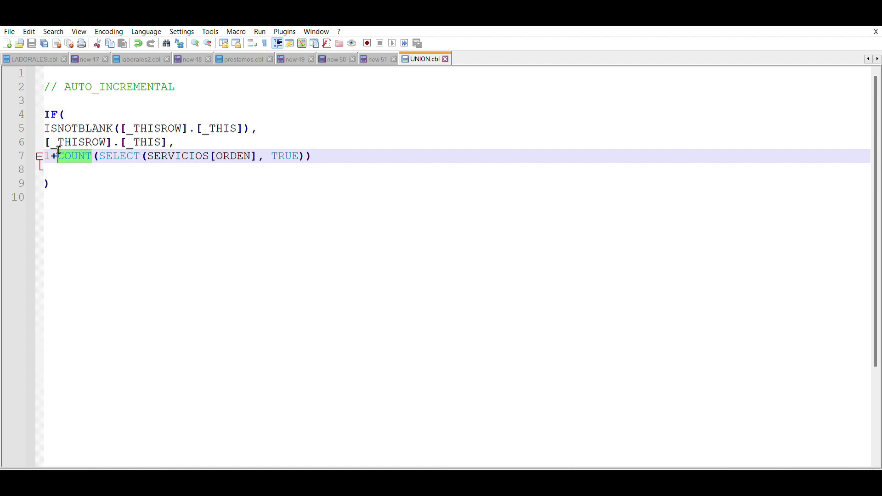
{"action": "left_click_drag", "start_coordinate": [312, 155], "coordinate": [52, 155]}
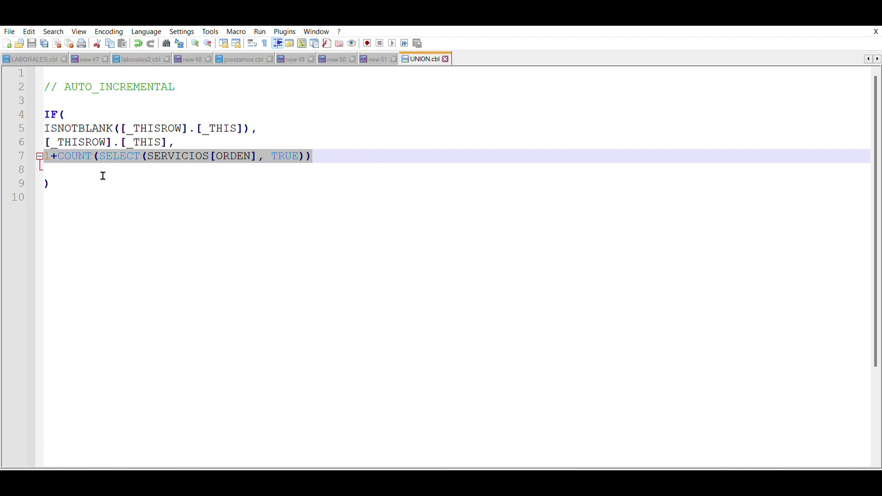
{"action": "left_click_drag", "start_coordinate": [69, 182], "coordinate": [44, 115]}
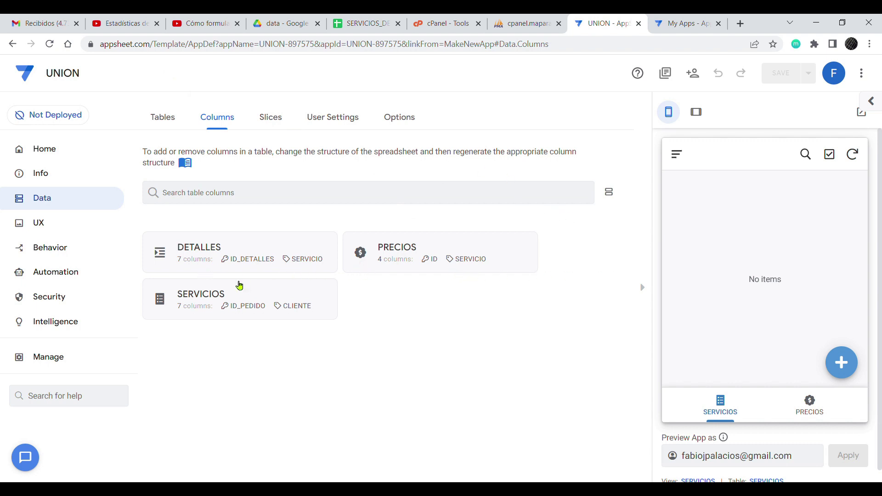
Show the SERVICIOS table's columns on the UNION app's Data Columns page.
{"action": "left_click", "coordinate": [203, 303]}
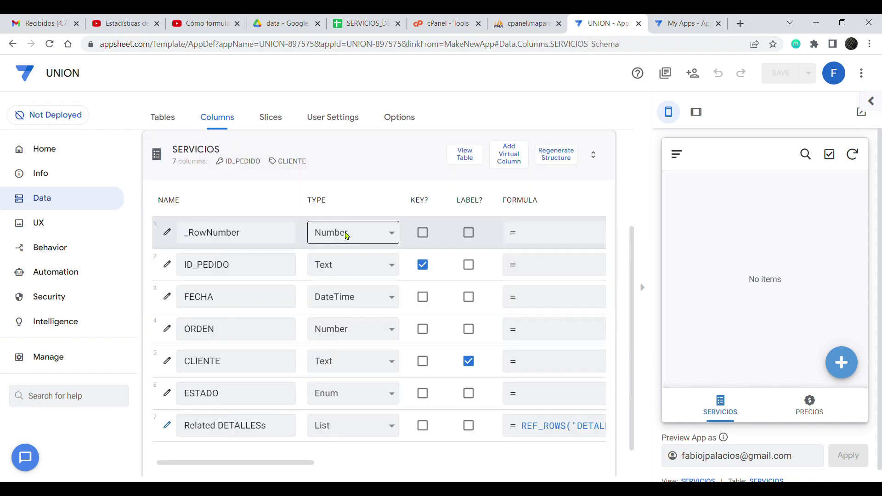
Set the ORDEN column's Initial value to the pasted auto-incrementing IF formula.
{"action": "left_click", "coordinate": [168, 329]}
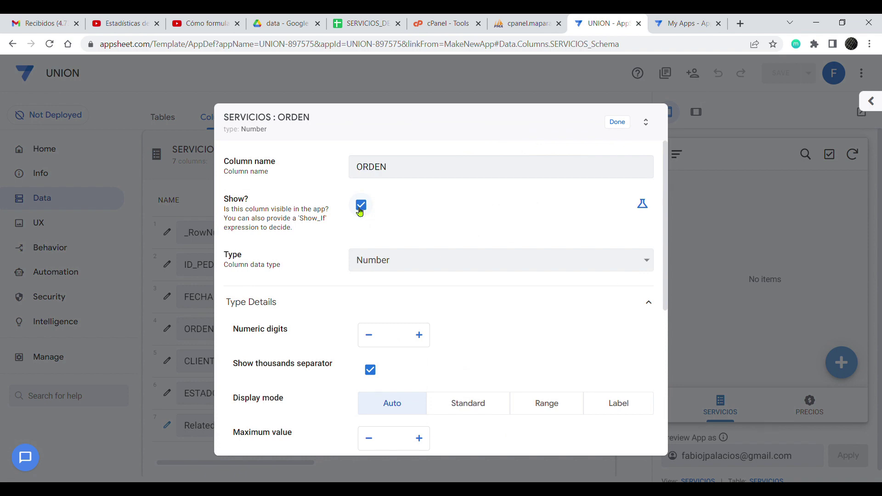
{"action": "scroll", "coordinate": [307, 317], "scroll_direction": "down", "scroll_amount": 5}
{"action": "left_click", "coordinate": [245, 366]}
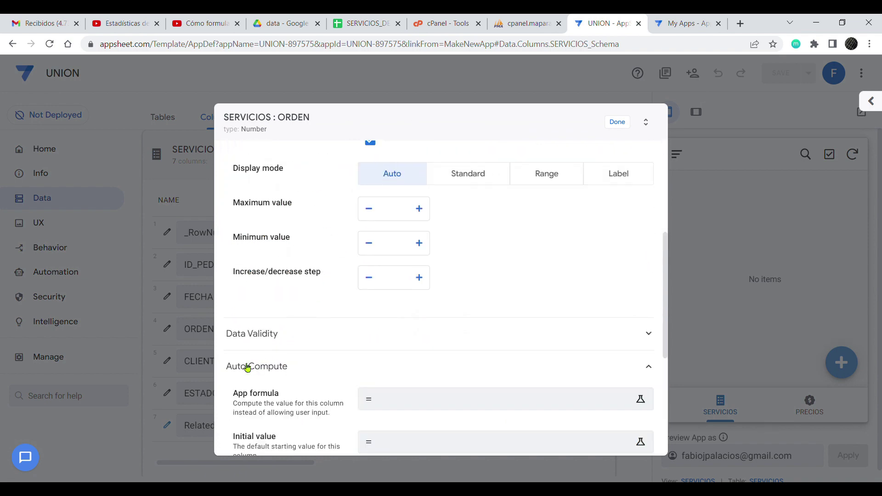
{"action": "scroll", "coordinate": [274, 414], "scroll_direction": "down", "scroll_amount": 1}
{"action": "scroll", "coordinate": [275, 421], "scroll_direction": "down", "scroll_amount": 3}
{"action": "left_click", "coordinate": [399, 267]}
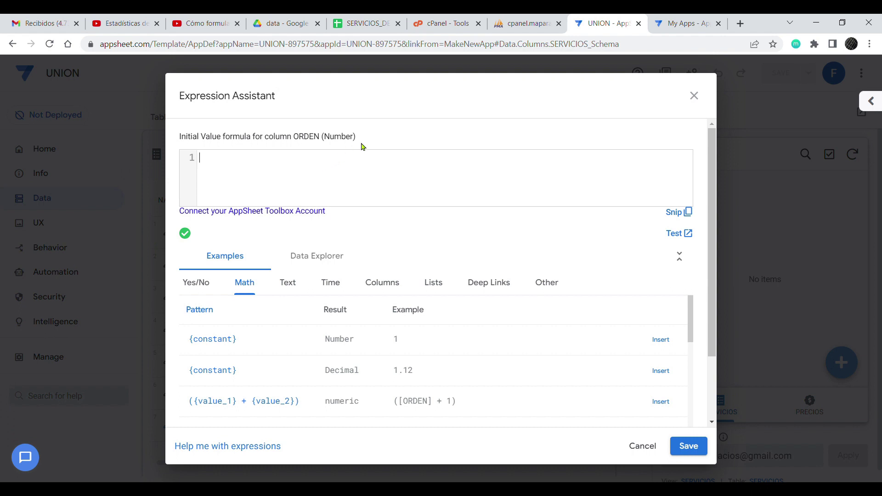
{"action": "type", "text": "IF( ISNOTBLANK([_THISROW].[_THIS]), [_THISROW].[_THIS], 1+COUNT(SELECT(SERVICIOS[ORDEN], TRUE))  )"}
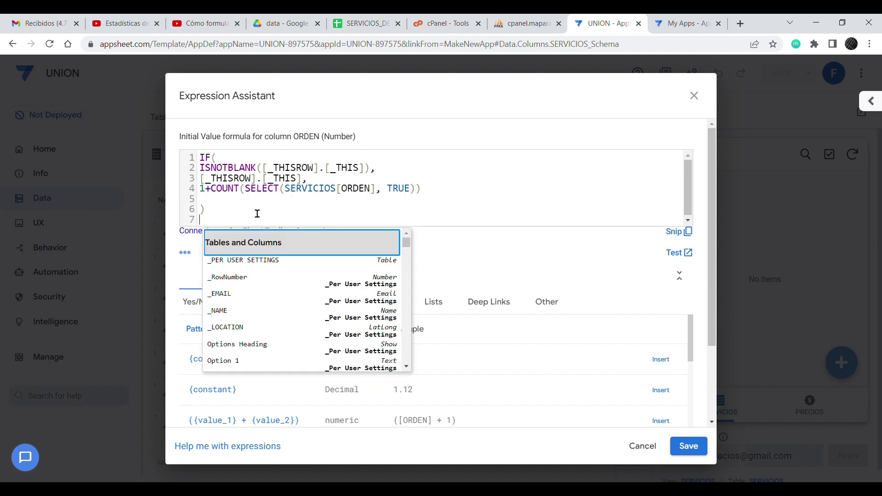
{"action": "left_click", "coordinate": [259, 213]}
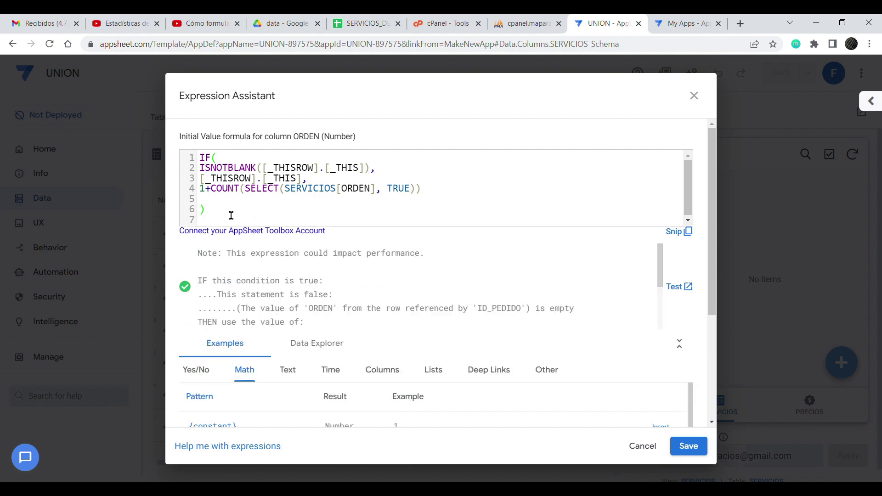
{"action": "left_click", "coordinate": [688, 445]}
Finish editing the ORDEN column and save the app changes.
{"action": "left_click", "coordinate": [618, 123]}
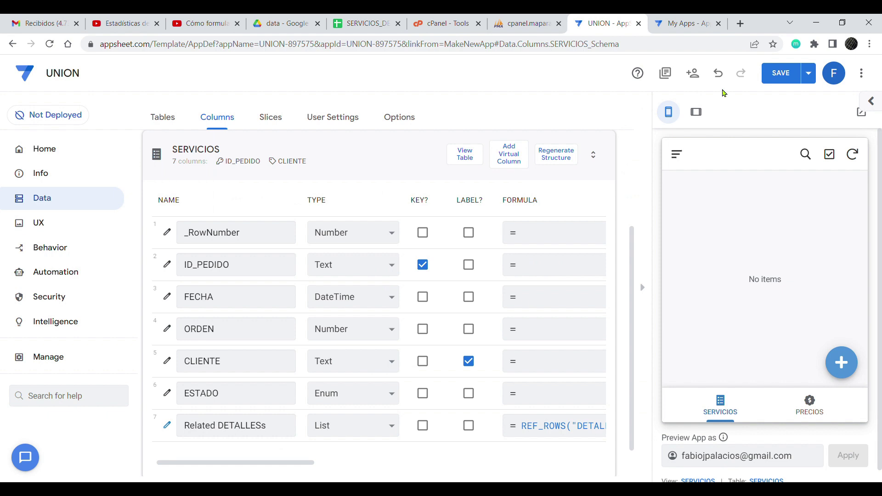
{"action": "left_click", "coordinate": [798, 69]}
{"action": "left_click", "coordinate": [798, 69]}
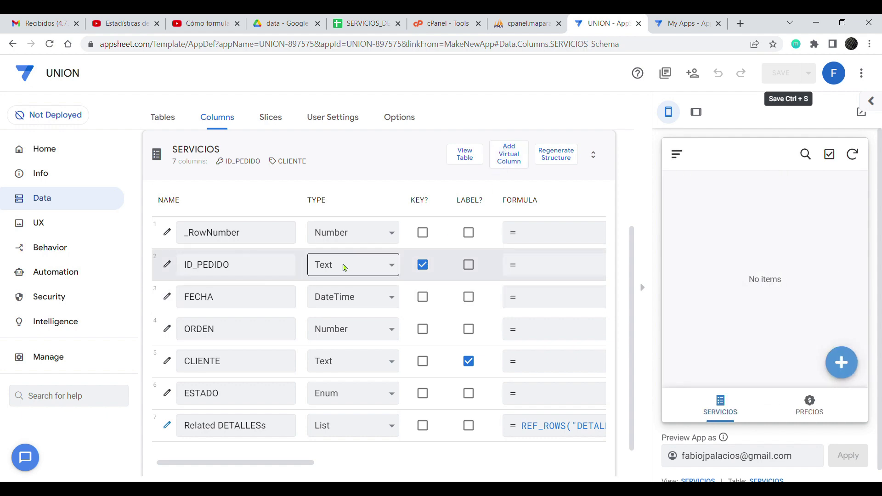
{"action": "left_click", "coordinate": [524, 24]}
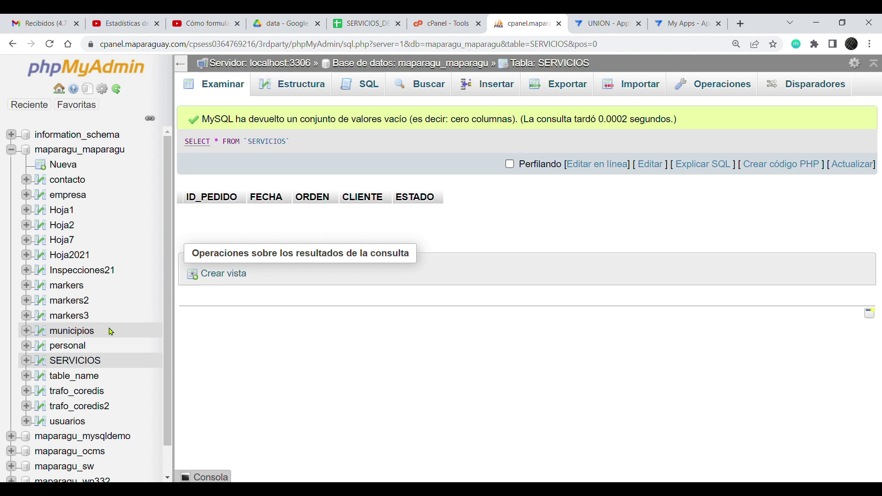
Change ID_PEDIDO in the SERVICIOS table structure to VARCHAR(30) and save it.
{"action": "left_click", "coordinate": [303, 83]}
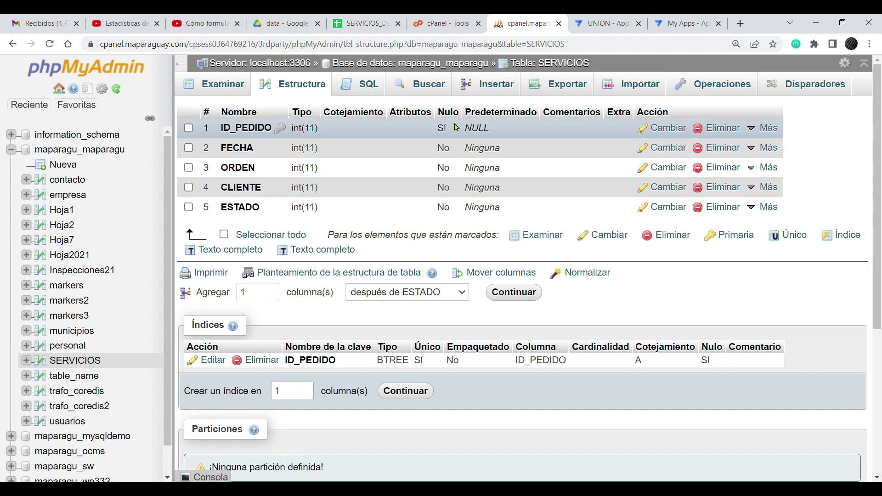
{"action": "left_click", "coordinate": [755, 131]}
{"action": "left_click", "coordinate": [678, 127]}
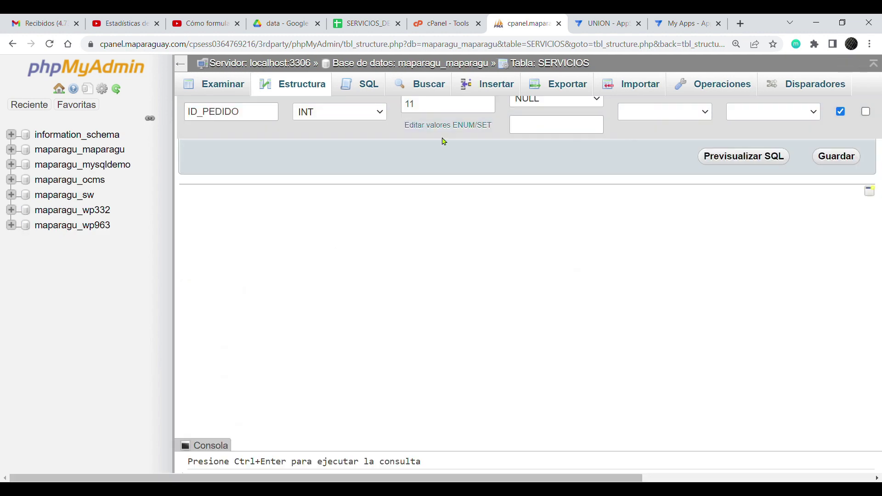
{"action": "left_click", "coordinate": [380, 142]}
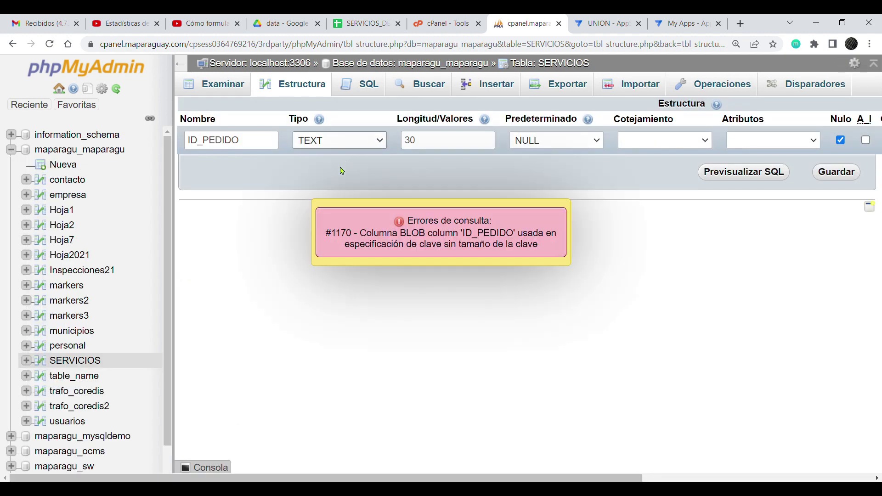
{"action": "left_click", "coordinate": [342, 170]}
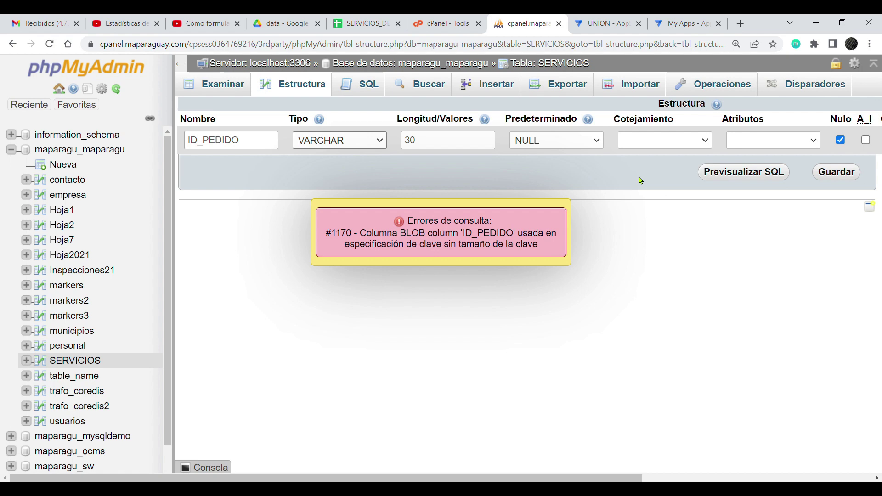
{"action": "left_click", "coordinate": [839, 173]}
{"action": "left_click", "coordinate": [830, 178]}
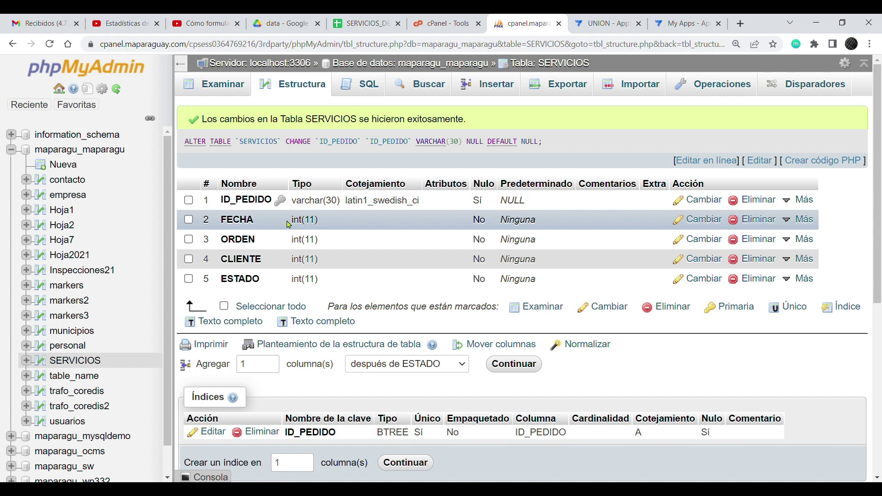
Change the FECHA column to DATE and the CLIENTE column to VARCHAR(50).
{"action": "left_click", "coordinate": [697, 220]}
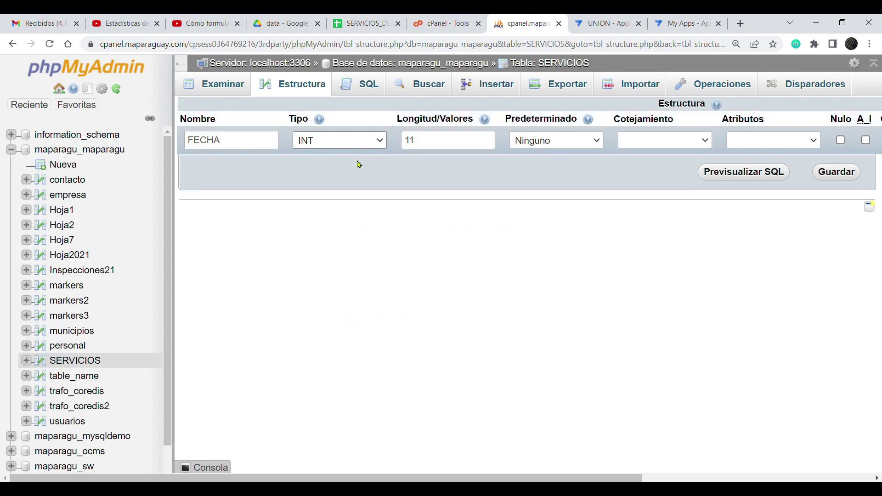
{"action": "left_click", "coordinate": [352, 195]}
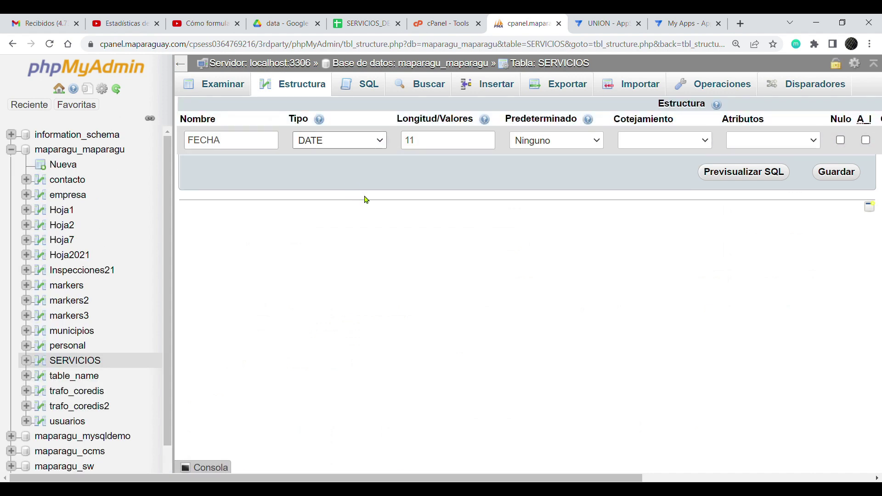
{"action": "left_click", "coordinate": [831, 175]}
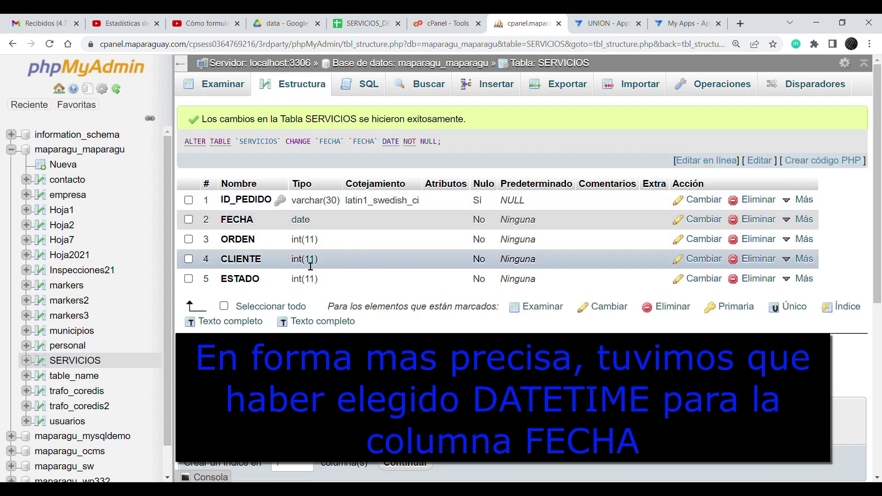
{"action": "left_click", "coordinate": [702, 263]}
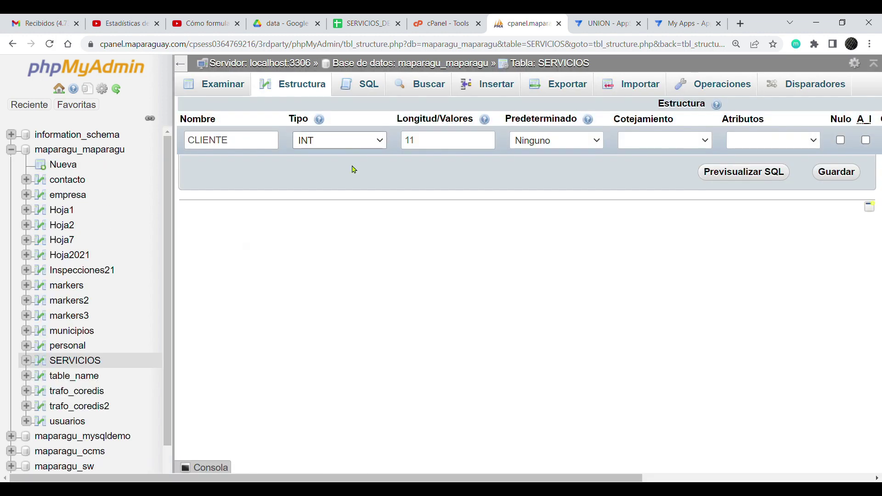
{"action": "left_click", "coordinate": [363, 140]}
{"action": "left_click", "coordinate": [363, 156]}
{"action": "key", "text": "Tab"}
{"action": "type", "text": "5"}
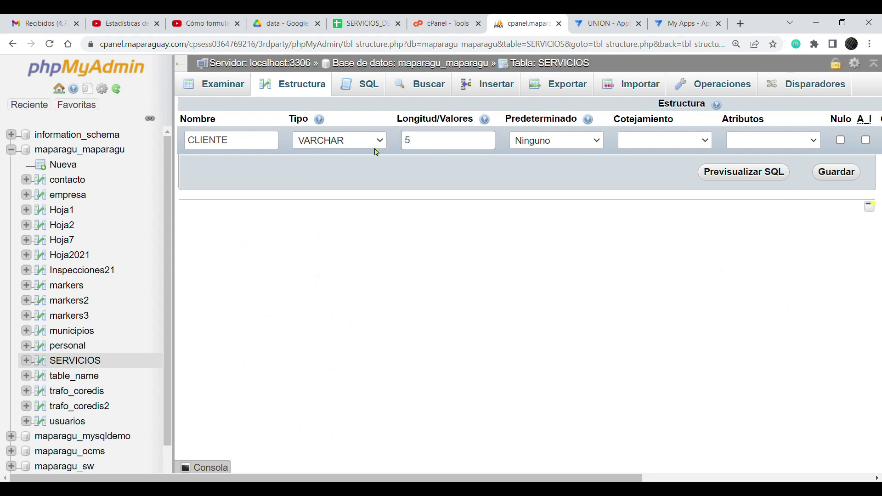
{"action": "type", "text": "0"}
{"action": "left_click", "coordinate": [824, 170]}
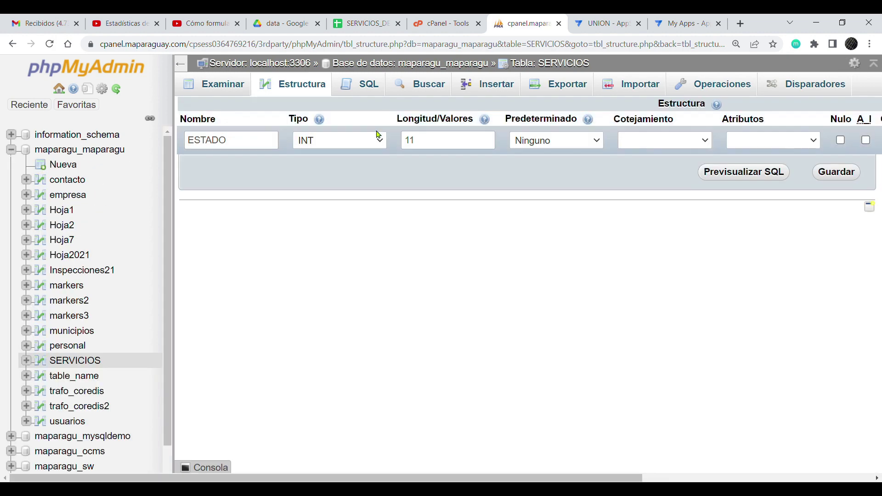
Set ESTADO to VARCHAR with length 30, save, and return to the UNION editor.
{"action": "left_click", "coordinate": [357, 170]}
{"action": "double_click", "coordinate": [409, 140]}
{"action": "type", "text": "30"}
{"action": "left_click", "coordinate": [837, 172]}
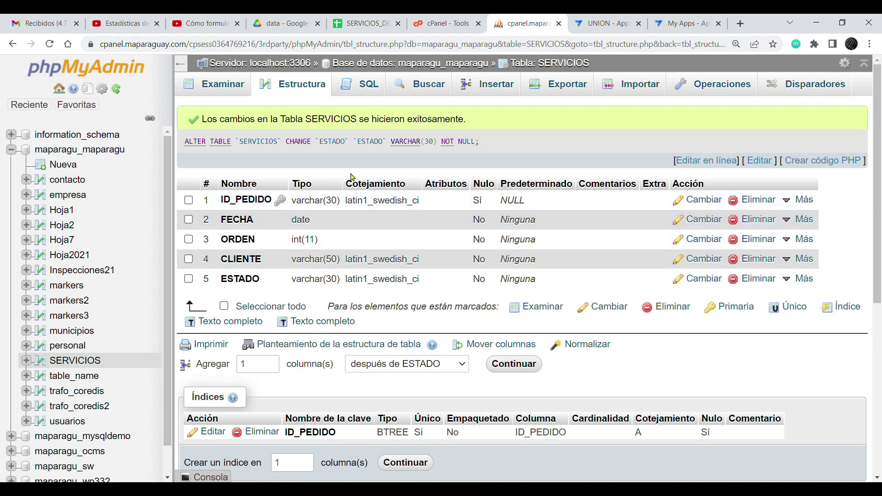
{"action": "left_click", "coordinate": [607, 23]}
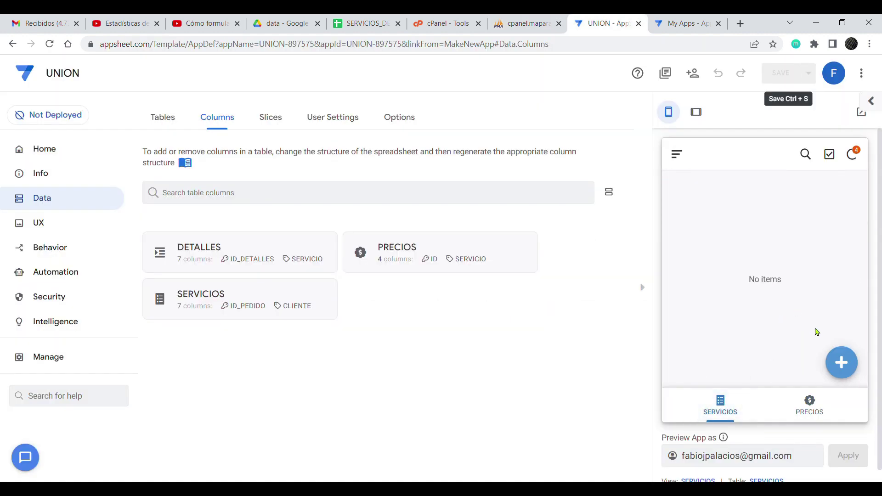
Start a new SERVICIOS order with the client's name and ESTADO SOLICITADO.
{"action": "left_click", "coordinate": [842, 363]}
{"action": "left_click", "coordinate": [717, 329]}
{"action": "scroll", "coordinate": [706, 356], "scroll_direction": "down", "scroll_amount": 1}
{"action": "left_click", "coordinate": [705, 340]}
{"action": "type", "text": "JOSE"}
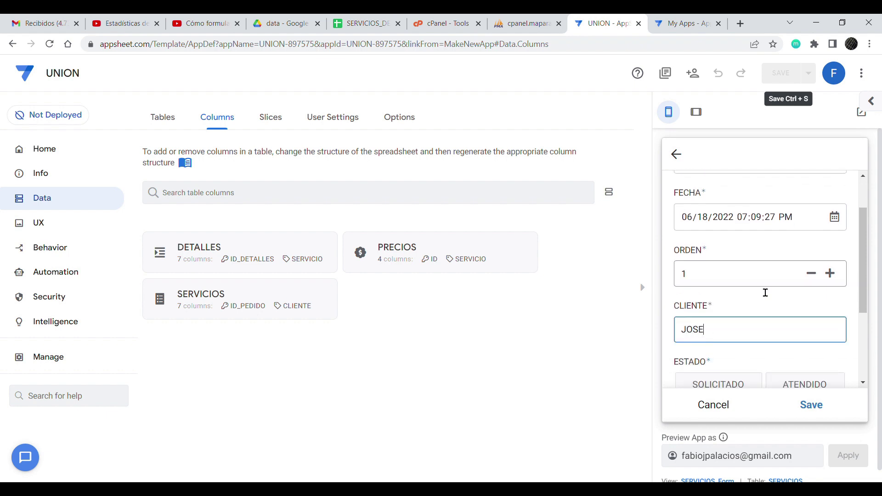
{"action": "scroll", "coordinate": [765, 292], "scroll_direction": "down", "scroll_amount": 3}
{"action": "left_click", "coordinate": [745, 281]}
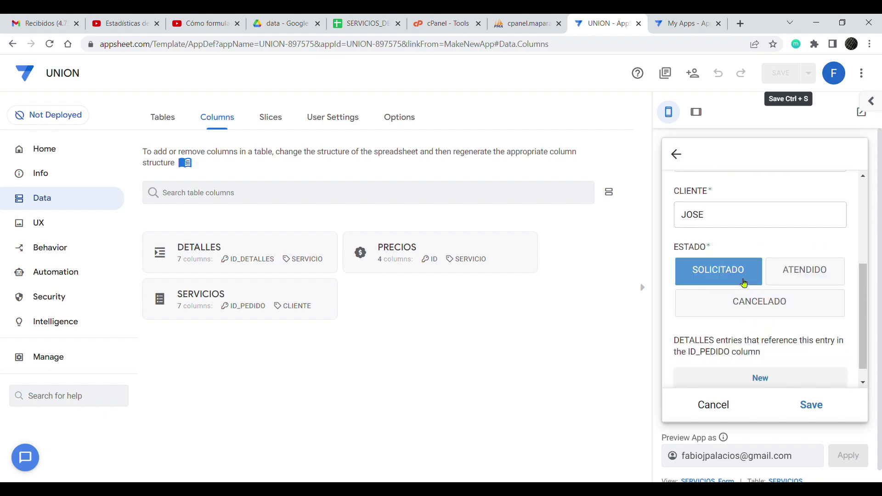
Add a DETALLES line for LAVADO with CANTIDAD 1.
{"action": "left_click", "coordinate": [764, 354]}
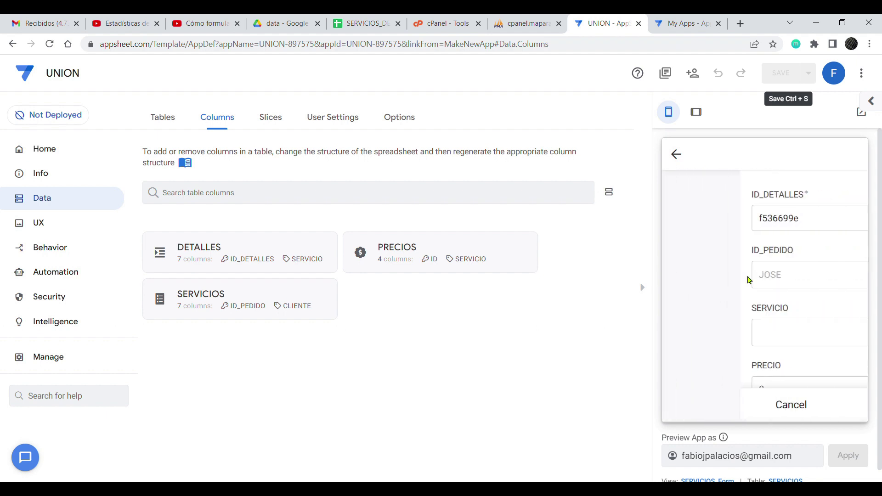
{"action": "left_click", "coordinate": [794, 329]}
{"action": "left_click", "coordinate": [705, 213]}
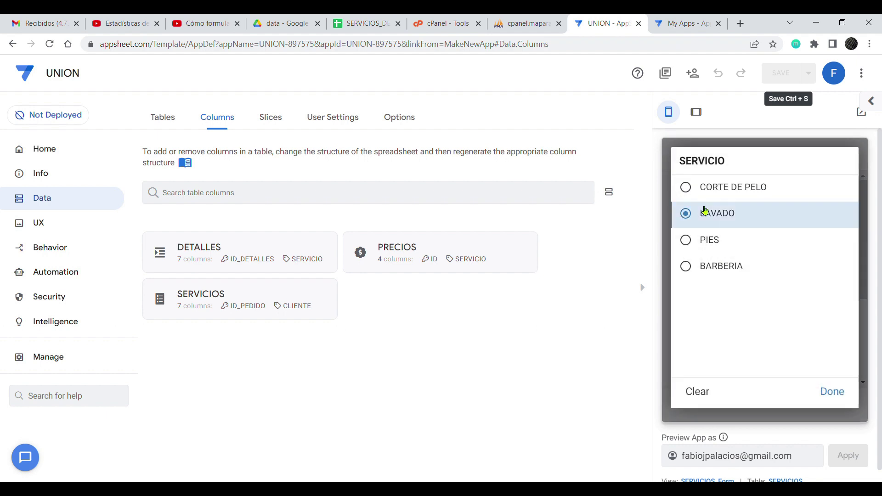
{"action": "scroll", "coordinate": [749, 320], "scroll_direction": "down", "scroll_amount": 3}
{"action": "left_click", "coordinate": [830, 300]}
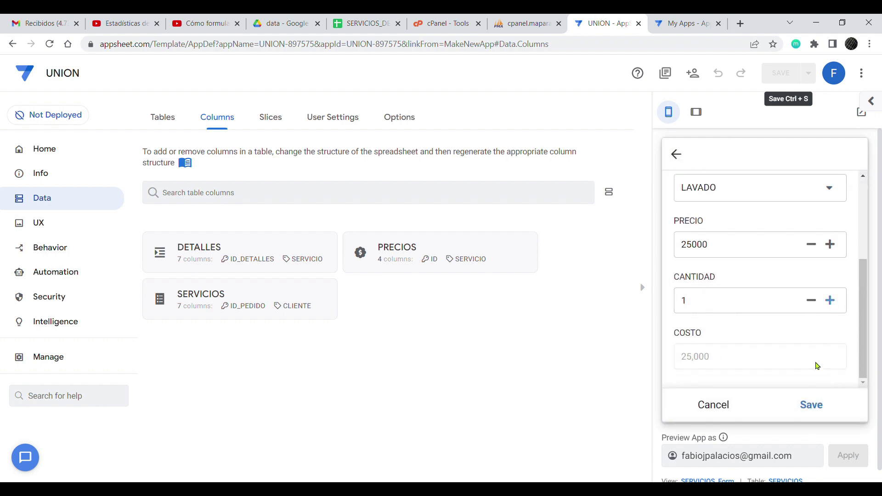
{"action": "left_click", "coordinate": [814, 403]}
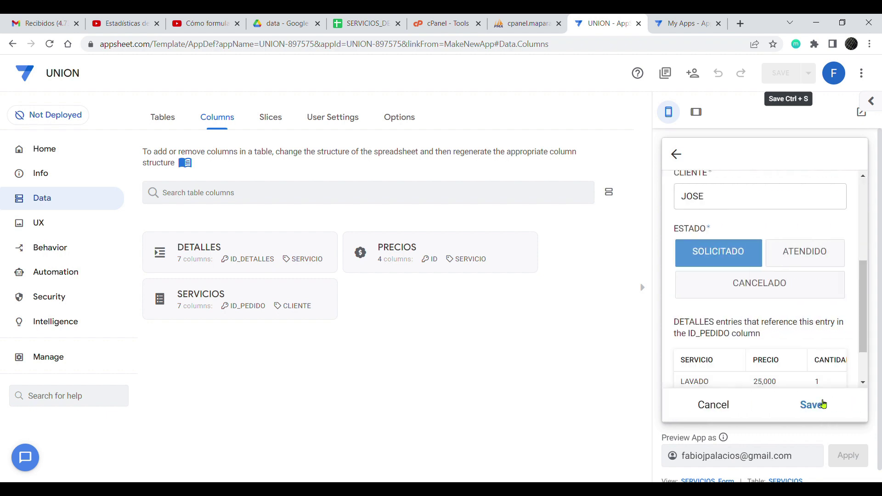
{"action": "scroll", "coordinate": [816, 373], "scroll_direction": "down", "scroll_amount": 2}
Add a second DETALLES line for BARBERIA with CANTIDAD 1 and save the order.
{"action": "left_click", "coordinate": [832, 361]}
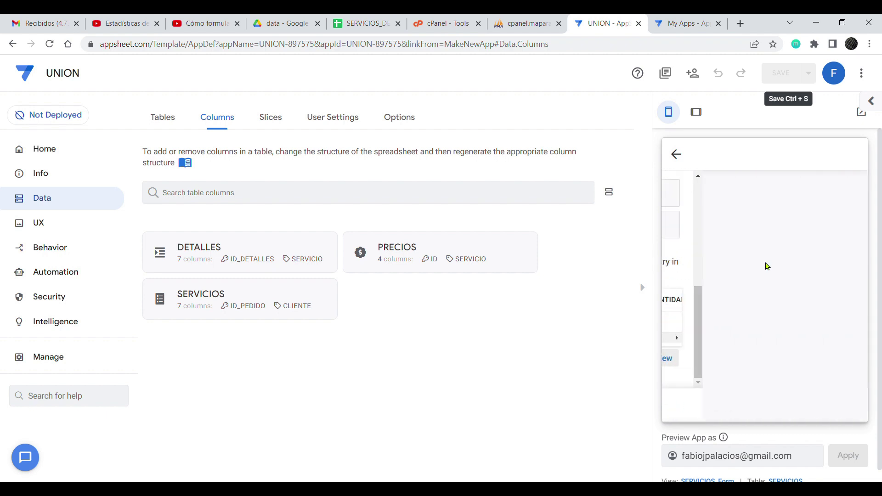
{"action": "left_click", "coordinate": [828, 344]}
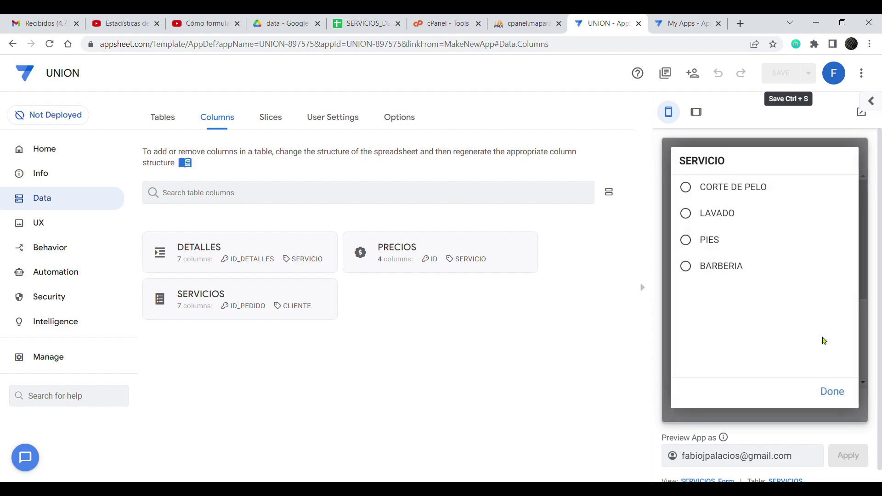
{"action": "left_click", "coordinate": [731, 266]}
{"action": "scroll", "coordinate": [754, 280], "scroll_direction": "down", "scroll_amount": 3}
{"action": "left_click", "coordinate": [830, 301]}
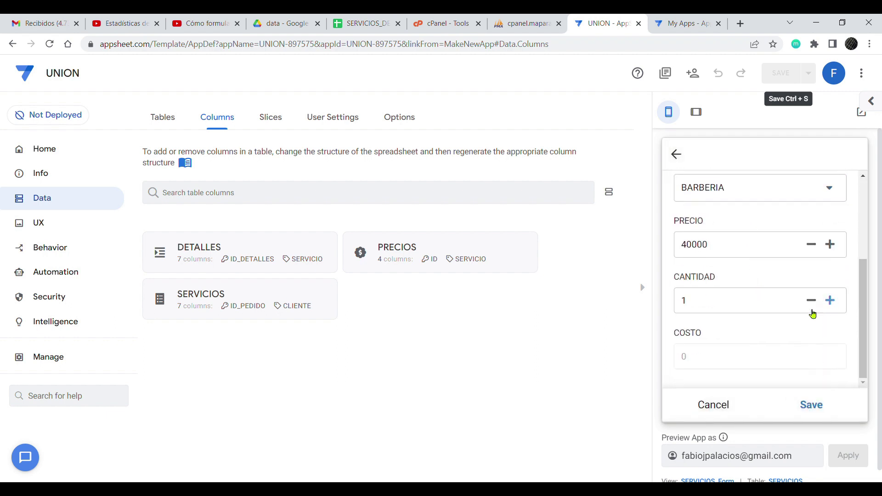
{"action": "left_click", "coordinate": [813, 403]}
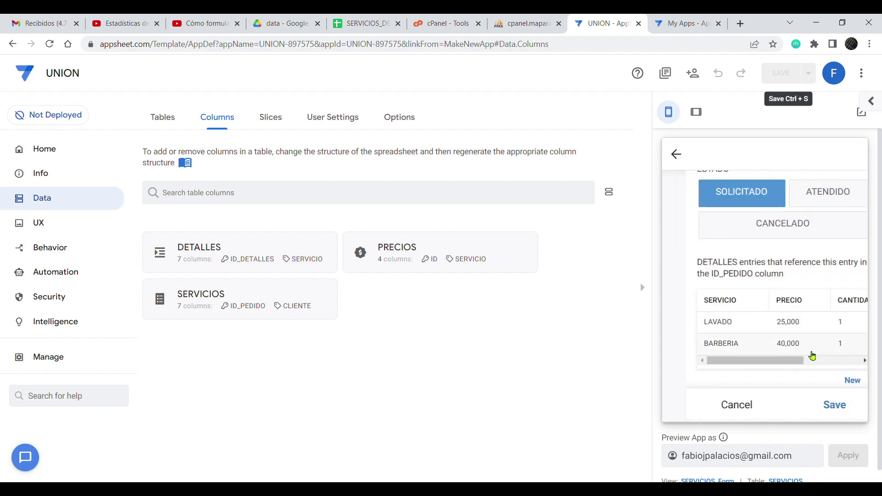
{"action": "scroll", "coordinate": [754, 337], "scroll_direction": "down", "scroll_amount": 1}
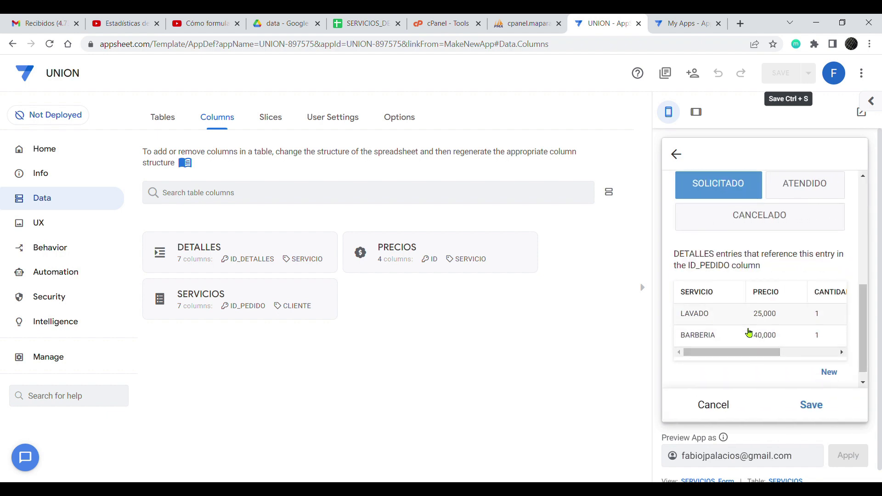
{"action": "left_click", "coordinate": [816, 406]}
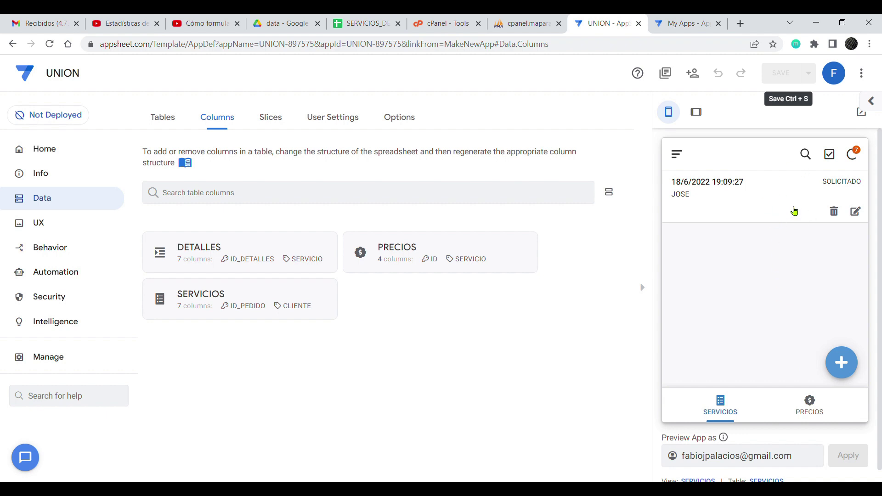
{"action": "left_click", "coordinate": [363, 23]}
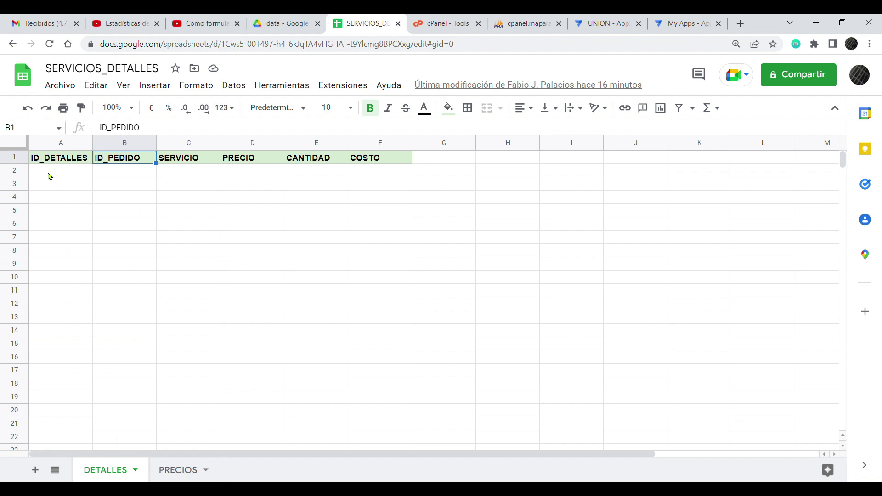
Check the SERVICIOS_DETALLES DETALLES sheet, glancing at PRECIOS, and confirm it holds only headers.
{"action": "left_click", "coordinate": [65, 161]}
{"action": "left_click", "coordinate": [129, 162]}
{"action": "left_click", "coordinate": [179, 470]}
{"action": "left_click", "coordinate": [131, 473]}
{"action": "left_click", "coordinate": [86, 159]}
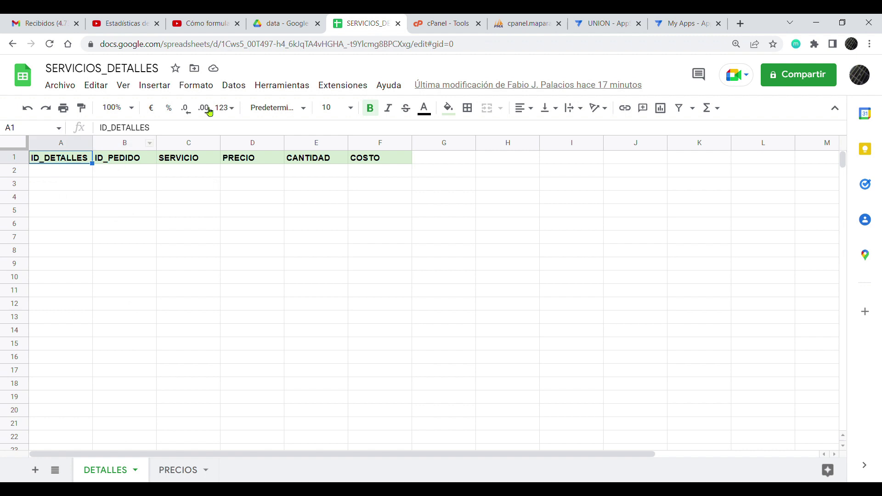
{"action": "left_click", "coordinate": [611, 18]}
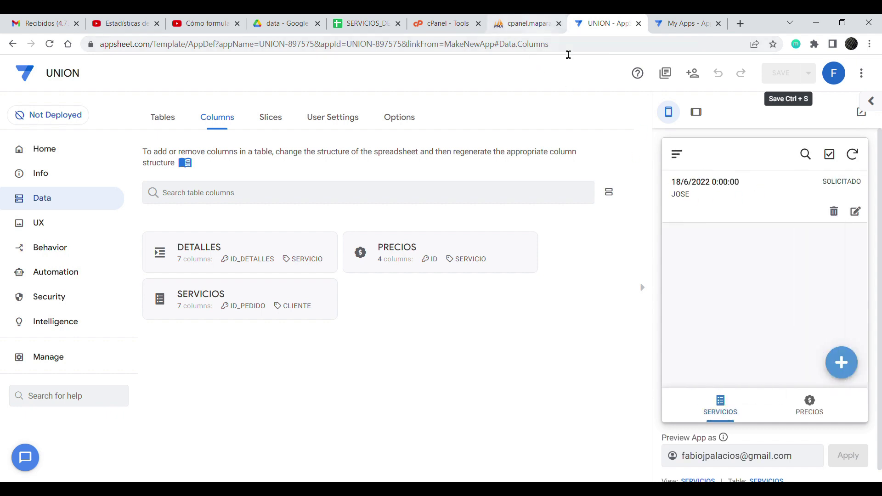
Confirm the DETALLES sheet now contains the new LAVADO and BARBERIA detail rows.
{"action": "left_click", "coordinate": [348, 25]}
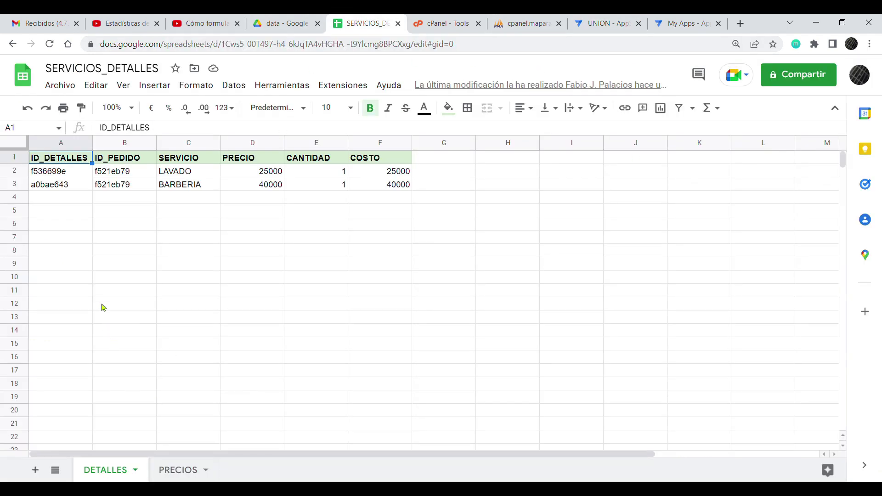
{"action": "left_click", "coordinate": [75, 175]}
{"action": "left_click", "coordinate": [136, 173]}
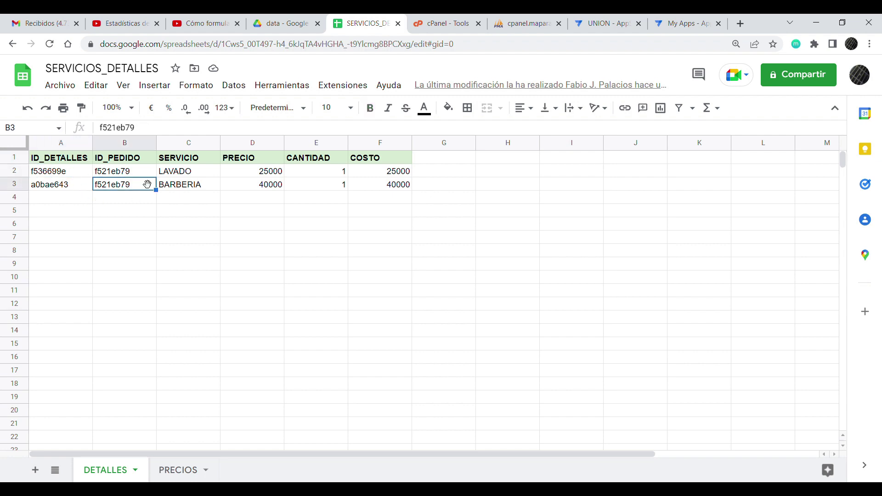
{"action": "left_click", "coordinate": [172, 174]}
{"action": "left_click", "coordinate": [198, 185]}
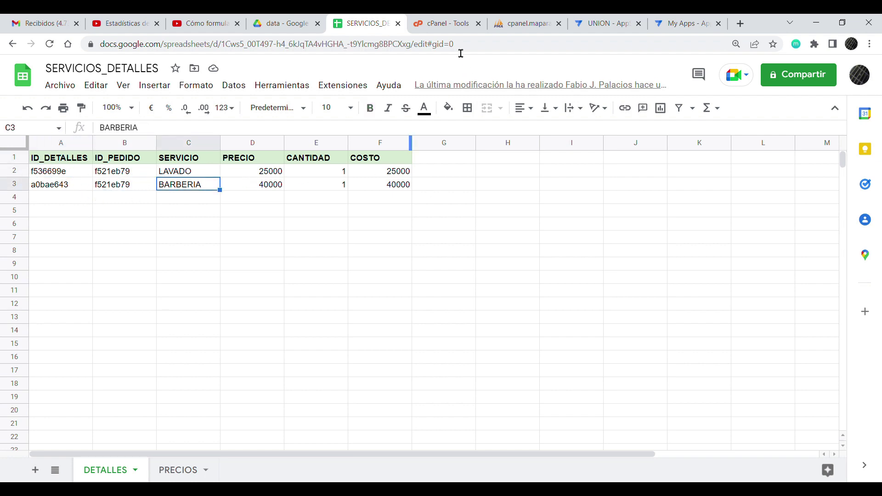
{"action": "left_click", "coordinate": [526, 23]}
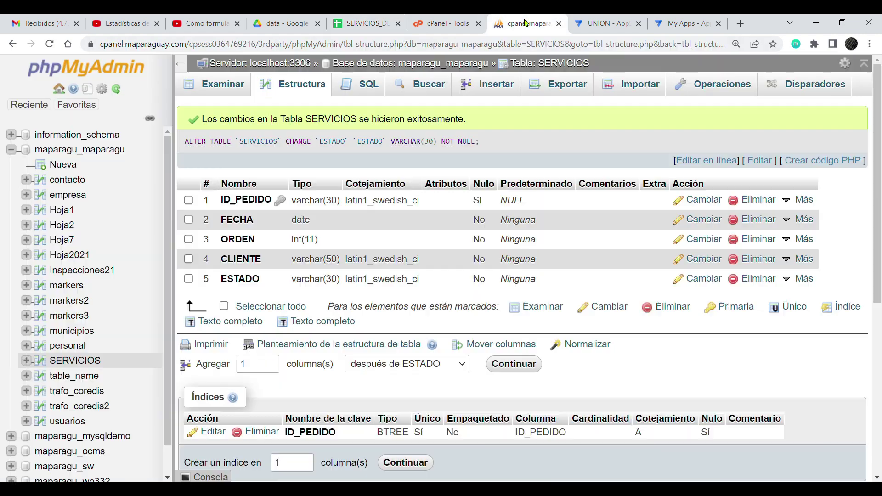
Browse the SERVICIOS rows in phpMyAdmin and compare them against the spreadsheet's LAVADO price of 25000.
{"action": "left_click", "coordinate": [93, 360]}
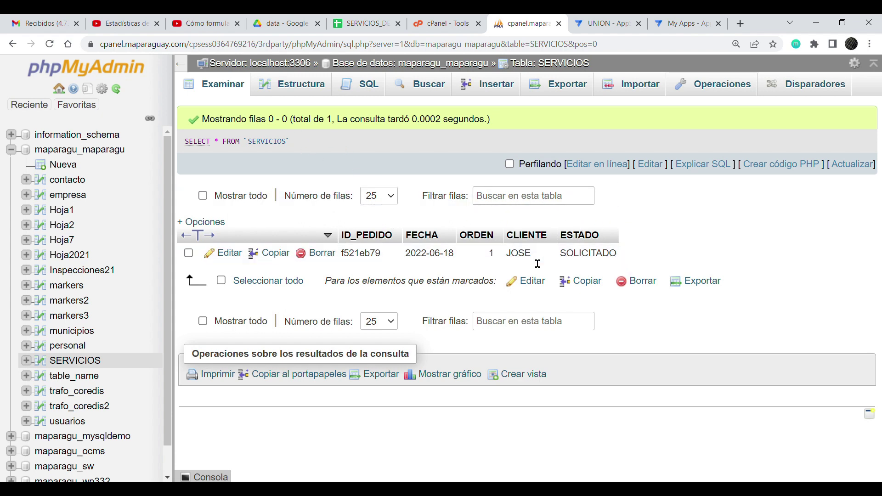
{"action": "left_click", "coordinate": [366, 24]}
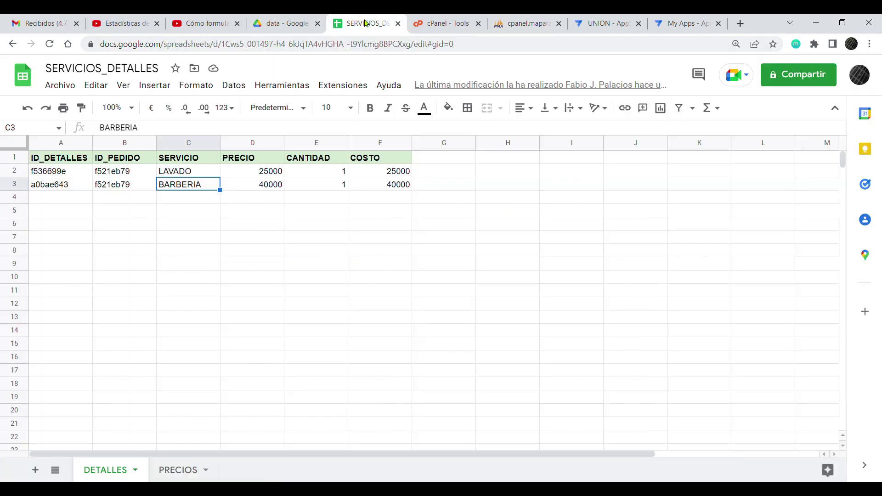
{"action": "left_click", "coordinate": [59, 174]}
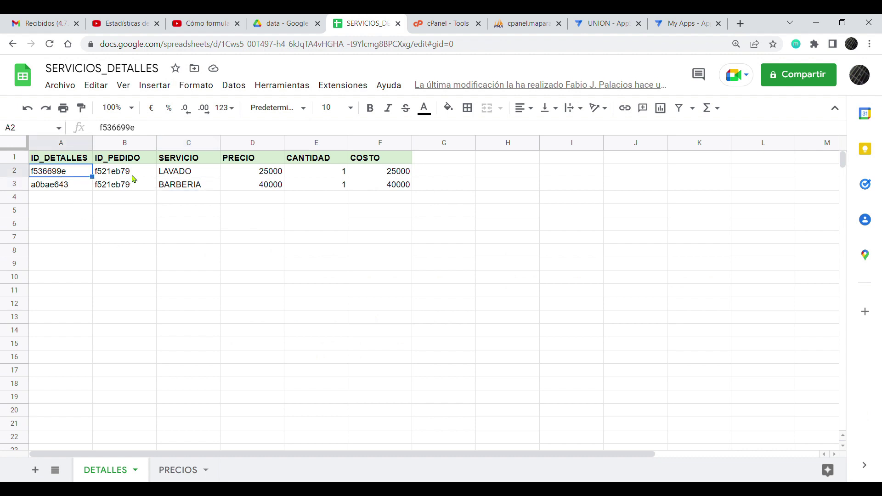
{"action": "left_click", "coordinate": [134, 178]}
{"action": "left_click", "coordinate": [265, 177]}
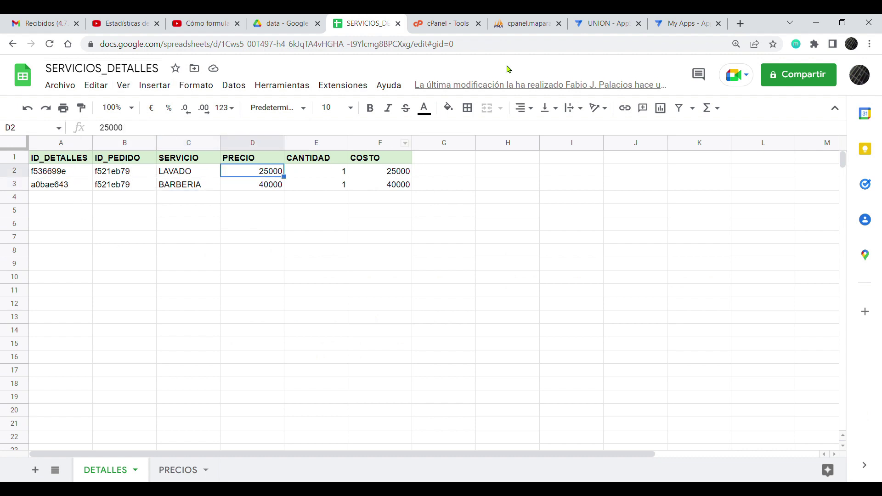
{"action": "left_click", "coordinate": [610, 23]}
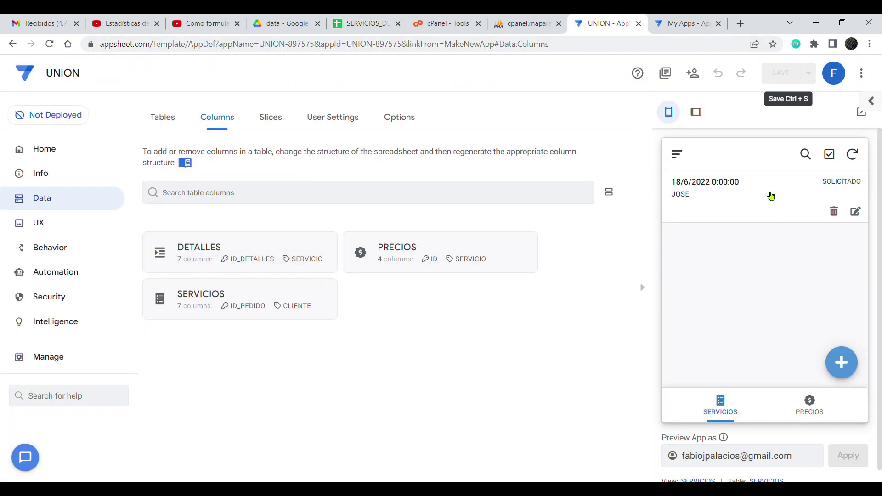
Inspect the saved order in the preview, then expand the SERVICIOS columns and add a virtual column.
{"action": "left_click", "coordinate": [769, 197]}
{"action": "scroll", "coordinate": [790, 229], "scroll_direction": "down", "scroll_amount": 5}
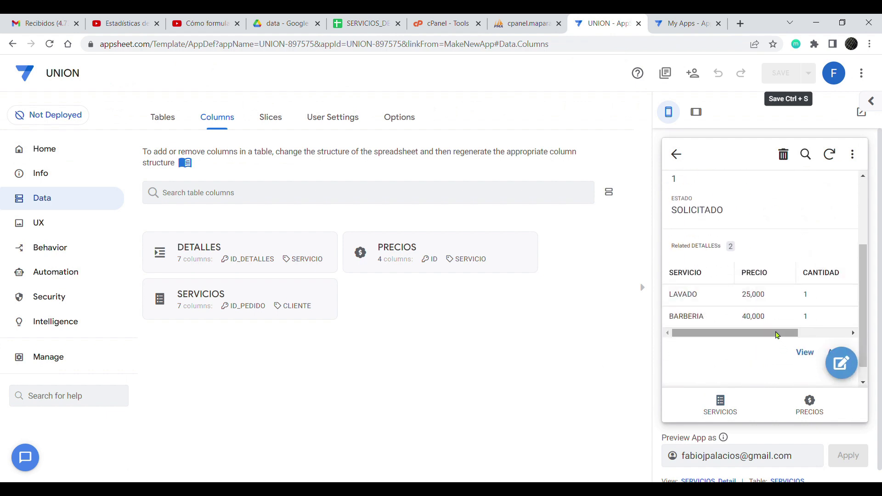
{"action": "scroll", "coordinate": [792, 305], "scroll_direction": "right", "scroll_amount": 3}
{"action": "scroll", "coordinate": [786, 301], "scroll_direction": "left", "scroll_amount": 2}
{"action": "scroll", "coordinate": [781, 297], "scroll_direction": "left", "scroll_amount": 1}
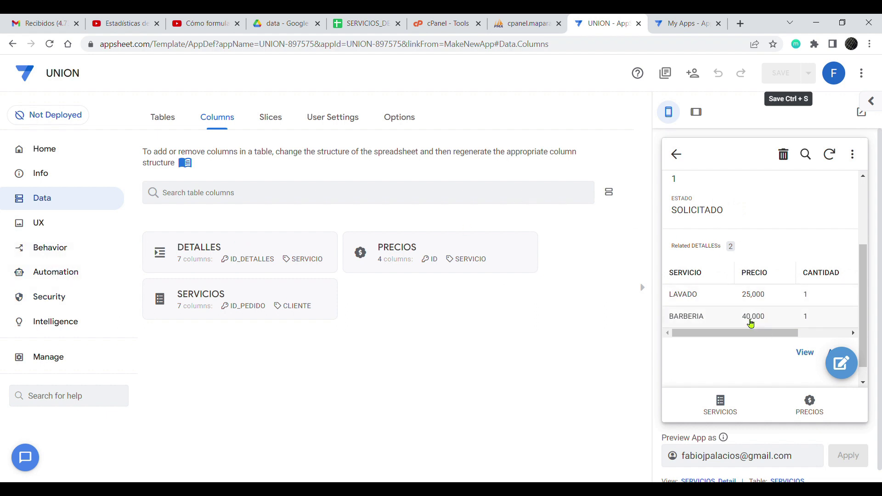
{"action": "left_click", "coordinate": [211, 302]}
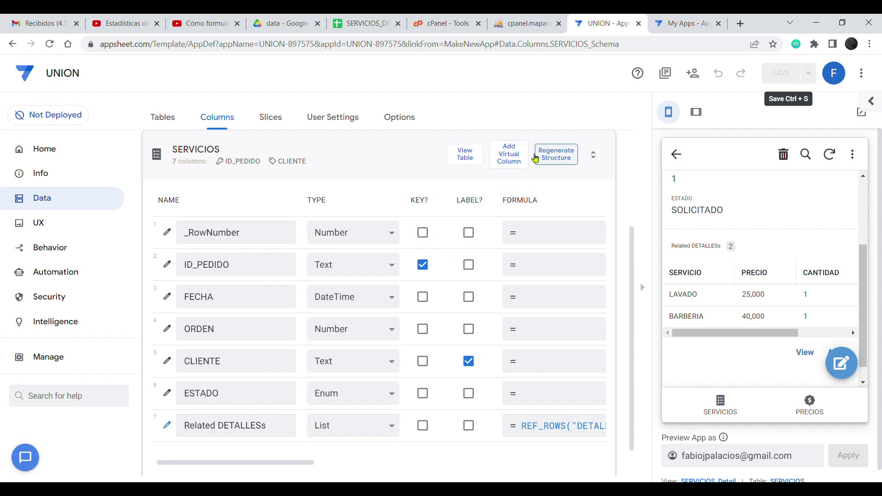
{"action": "left_click", "coordinate": [511, 155]}
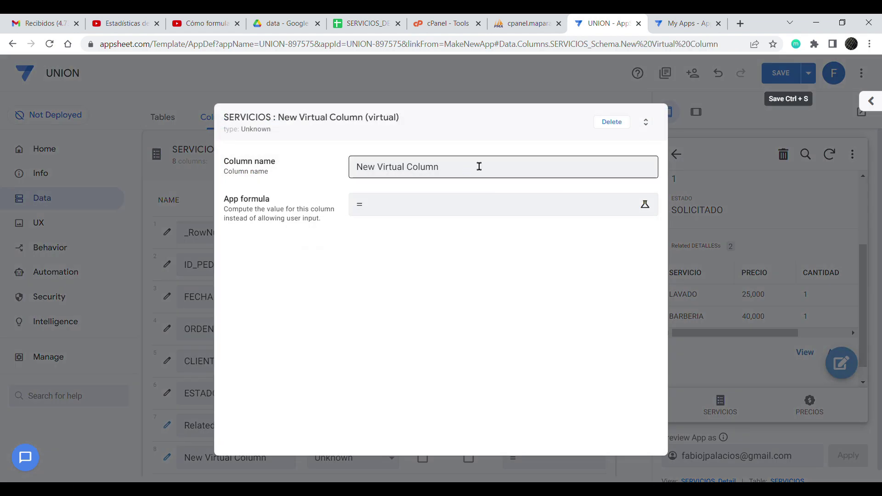
Rename the virtual column to COSTO TOTAL and begin its App formula with SUM(SELECT(.
{"action": "triple_click", "coordinate": [479, 167]}
{"action": "type", "text": "COSTO"}
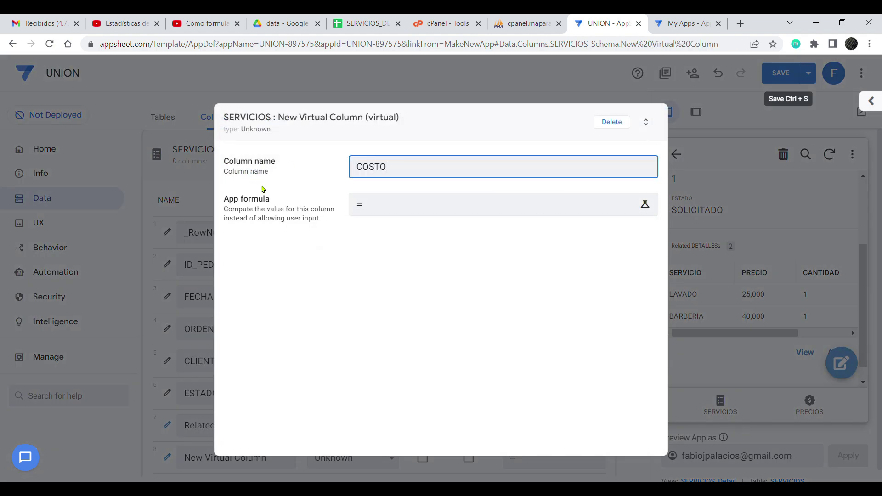
{"action": "type", "text": " TOTAL"}
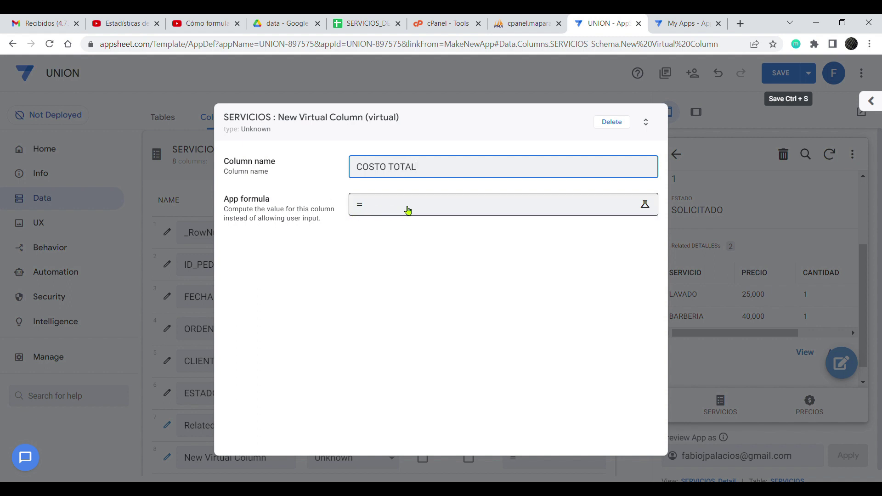
{"action": "left_click", "coordinate": [407, 211]}
{"action": "type", "text": "S"}
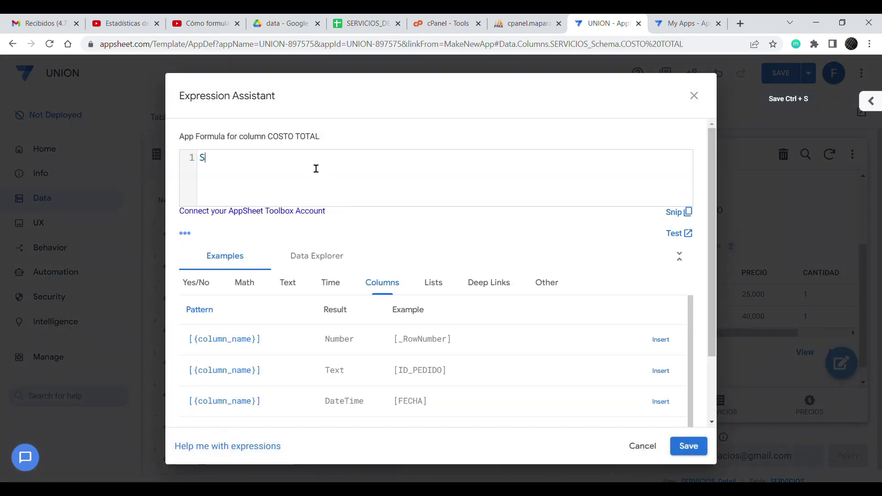
{"action": "type", "text": "UM(SELECT("}
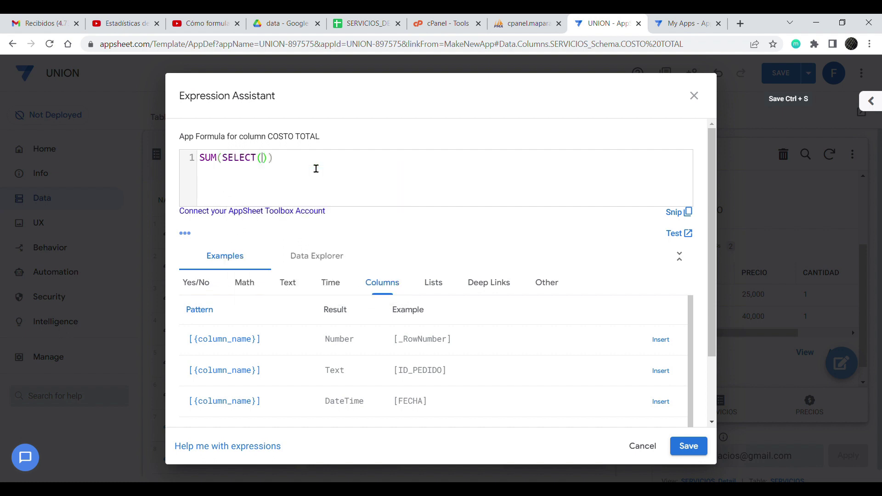
{"action": "type", "text": "SER"}
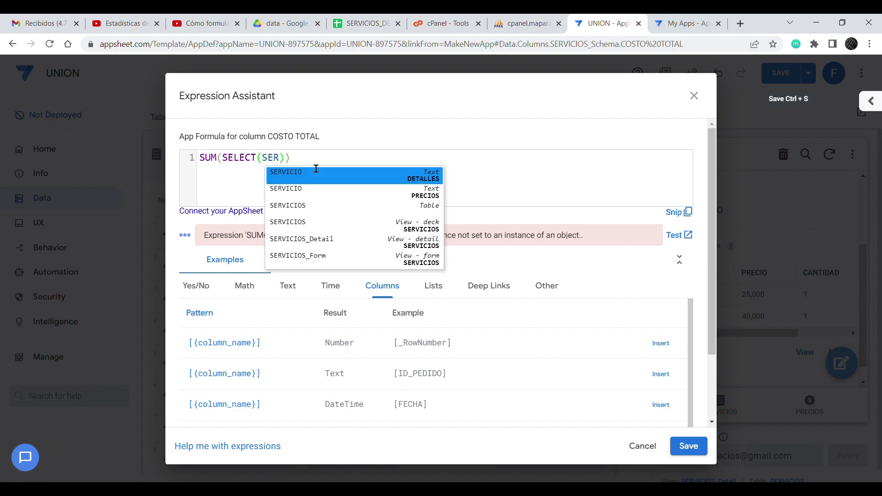
{"action": "type", "text": "VI"}
Complete the formula as SUM(SELECT(DETALLES[COSTO], [ID_PEDIDO]=[_THISROW].[ID_PEDIDO])).
{"action": "left_click", "coordinate": [368, 24]}
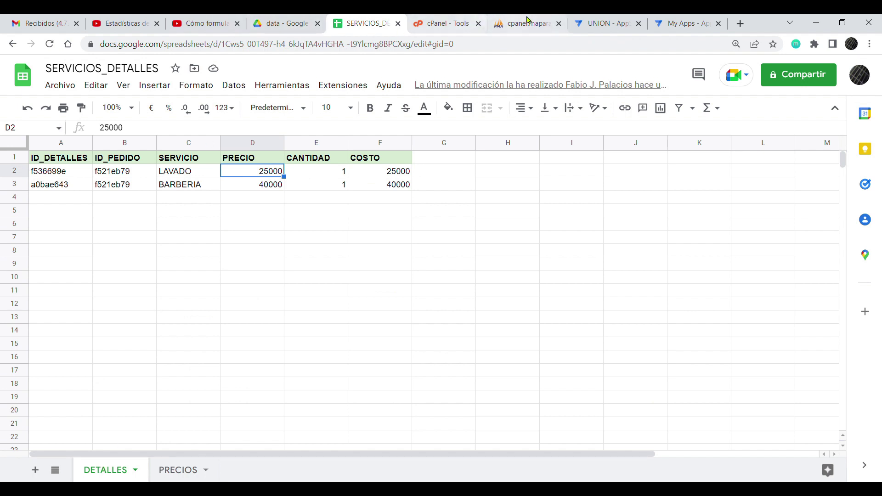
{"action": "left_click", "coordinate": [598, 23]}
{"action": "key", "text": "BackSpace"}
{"action": "key", "text": "BackSpace"}
{"action": "key", "text": "BackSpace"}
{"action": "key", "text": "BackSpace"}
{"action": "type", "text": "ETALLES["}
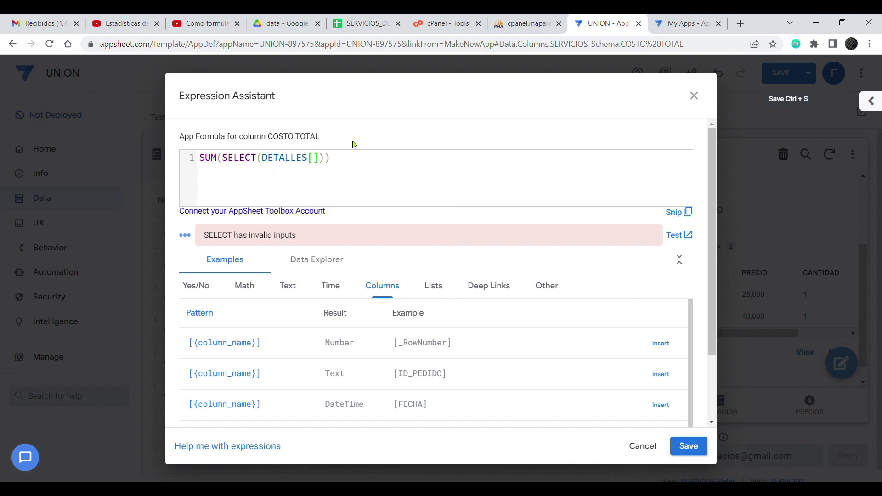
{"action": "type", "text": "COS"}
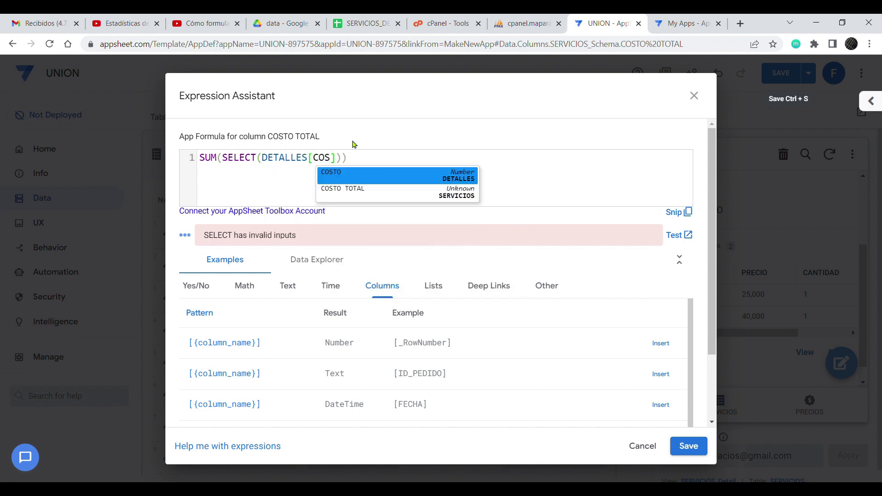
{"action": "key", "text": "Return"}
{"action": "type", "text": ", "}
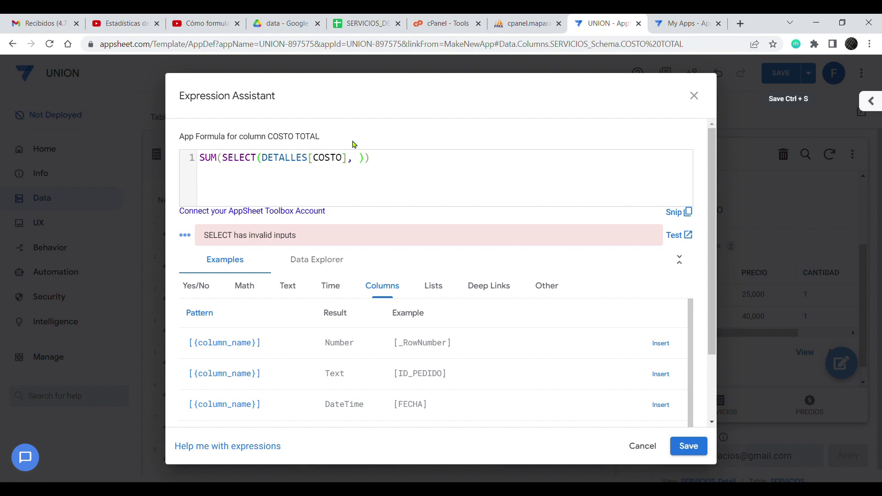
{"action": "type", "text": "["}
{"action": "type", "text": "ID_PEDIDO"}
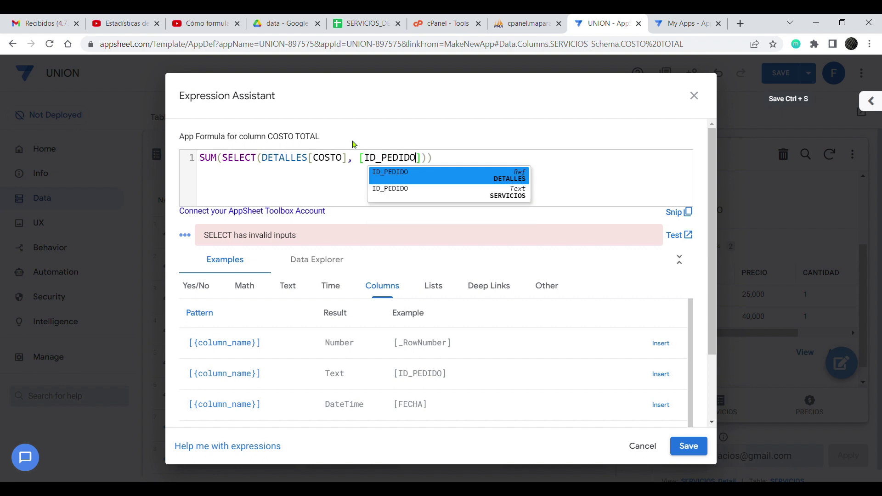
{"action": "type", "text": "]=[_THISRW"}
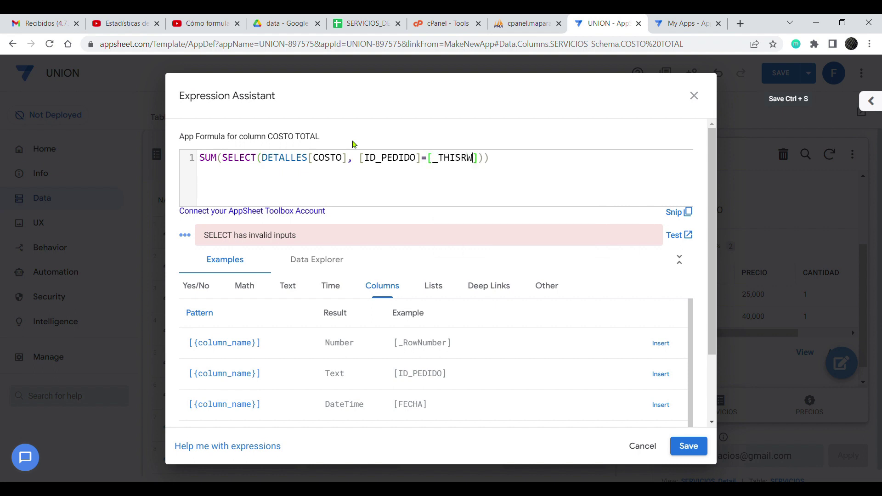
{"action": "type", "text": "OW"}
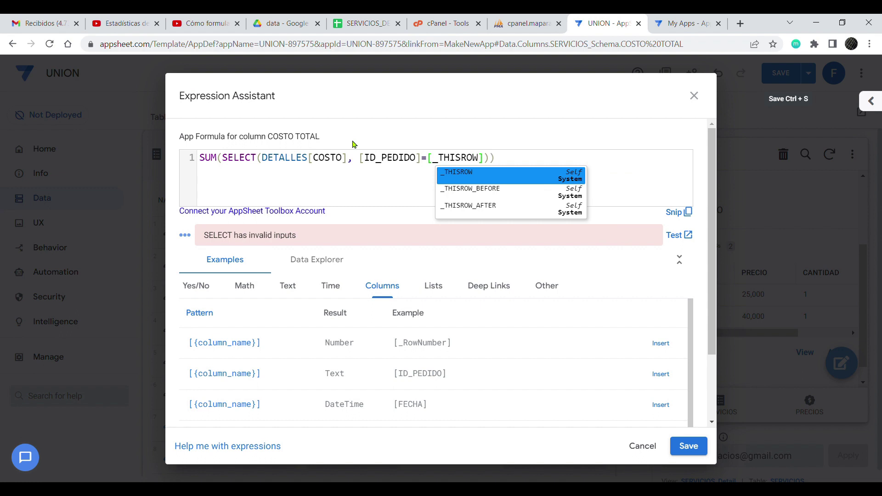
{"action": "type", "text": "].["}
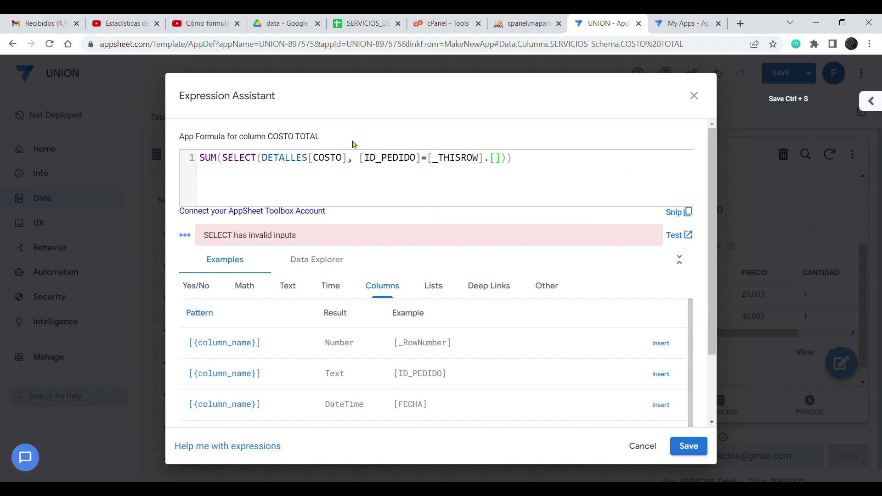
{"action": "type", "text": "ID"}
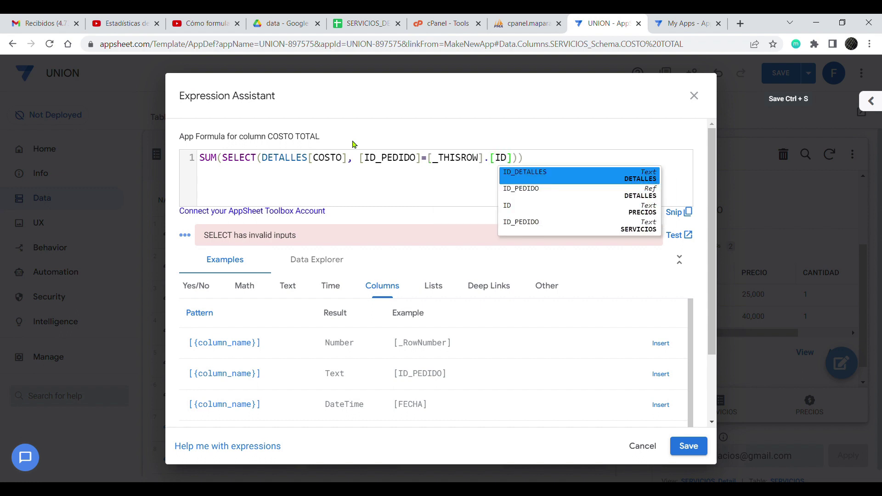
{"action": "key", "text": "Down"}
{"action": "key", "text": "Return"}
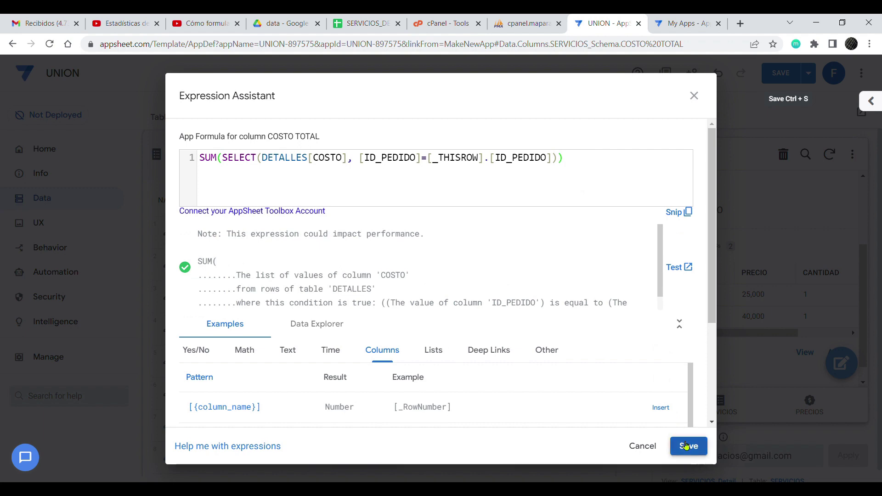
Save the COSTO TOTAL formula and the app, then check the record's COSTO TOTAL of 65,000.
{"action": "left_click", "coordinate": [688, 446]}
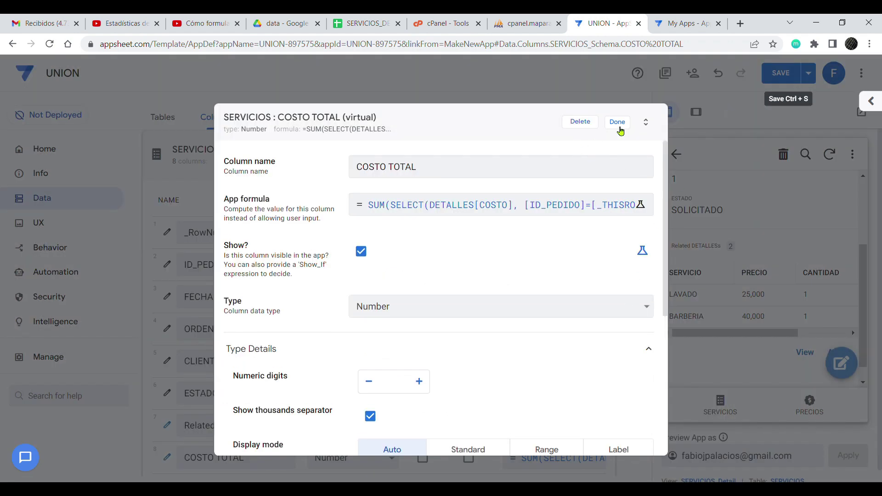
{"action": "left_click", "coordinate": [617, 122]}
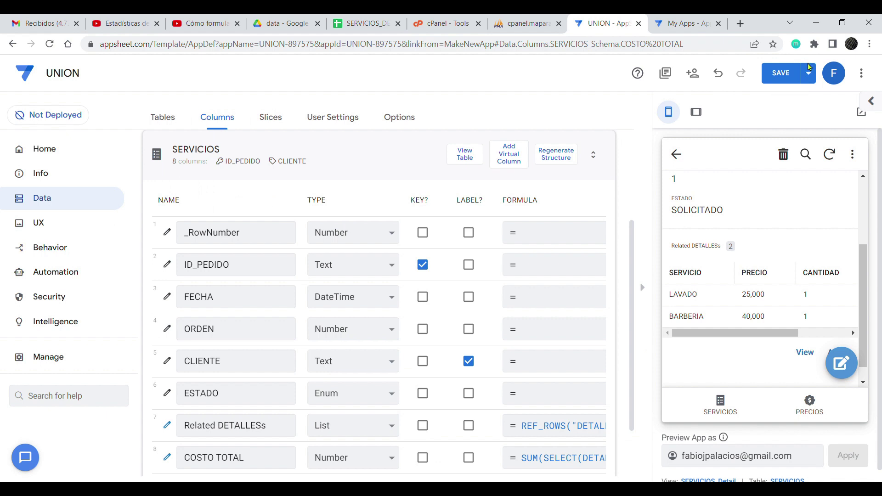
{"action": "left_click", "coordinate": [807, 72]}
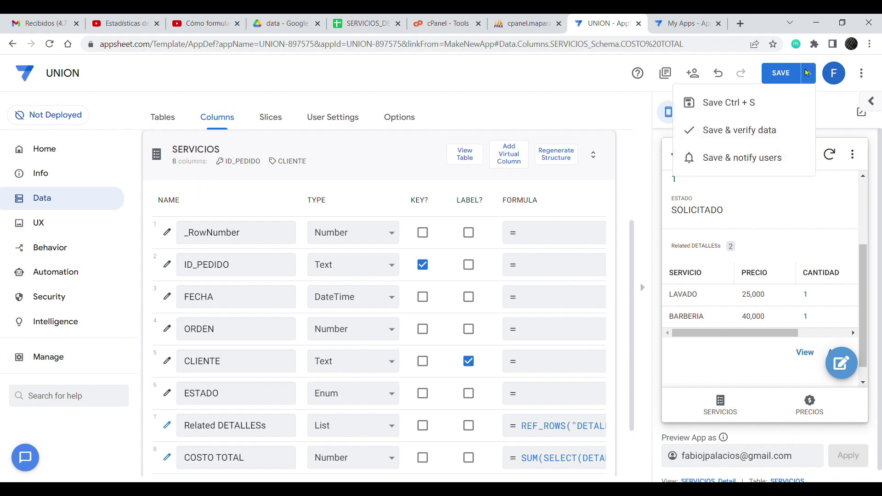
{"action": "left_click", "coordinate": [745, 109]}
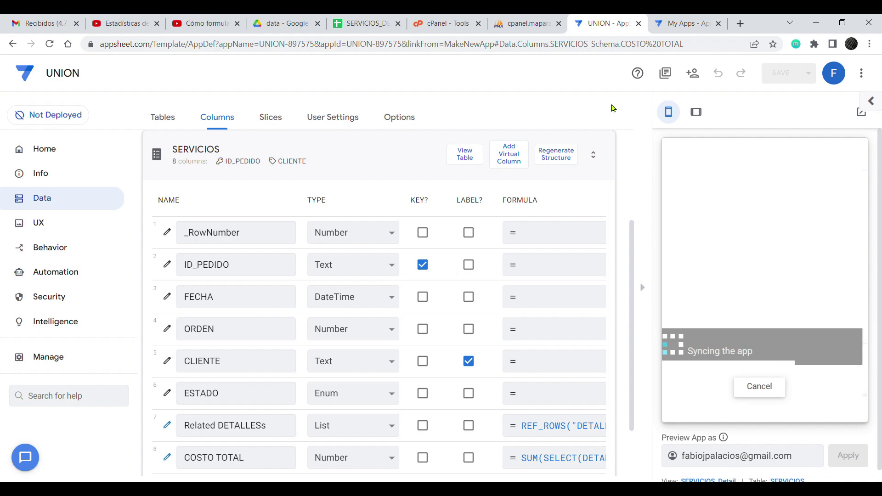
{"action": "scroll", "coordinate": [759, 221], "scroll_direction": "down", "scroll_amount": 4}
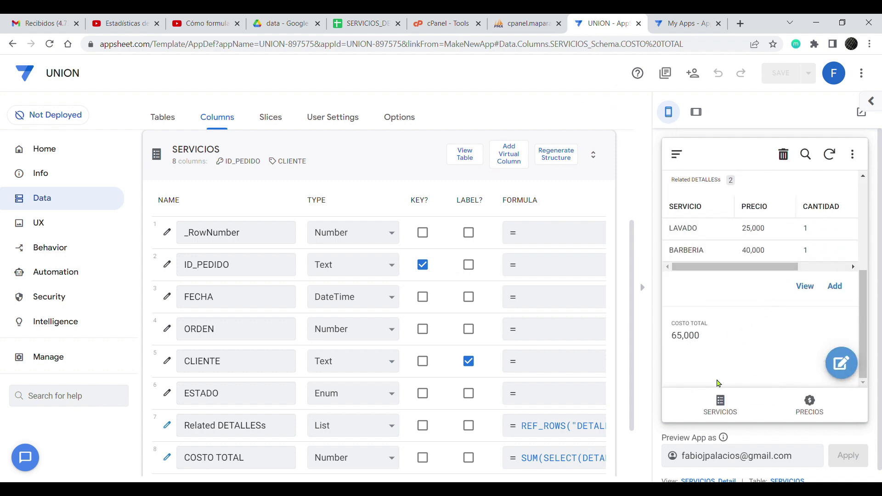
{"action": "left_click", "coordinate": [725, 399]}
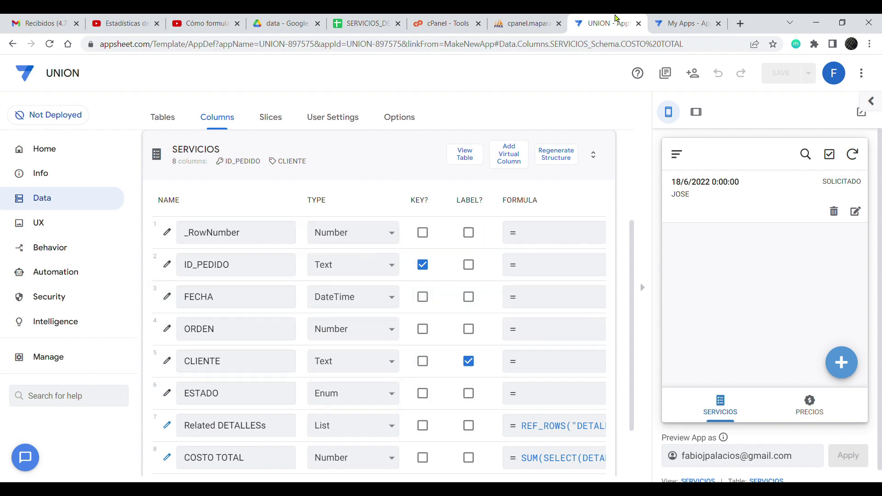
Review the SERVICIOS table structure in phpMyAdmin, then return to the UNION app editor.
{"action": "left_click", "coordinate": [529, 20]}
{"action": "left_click", "coordinate": [294, 83]}
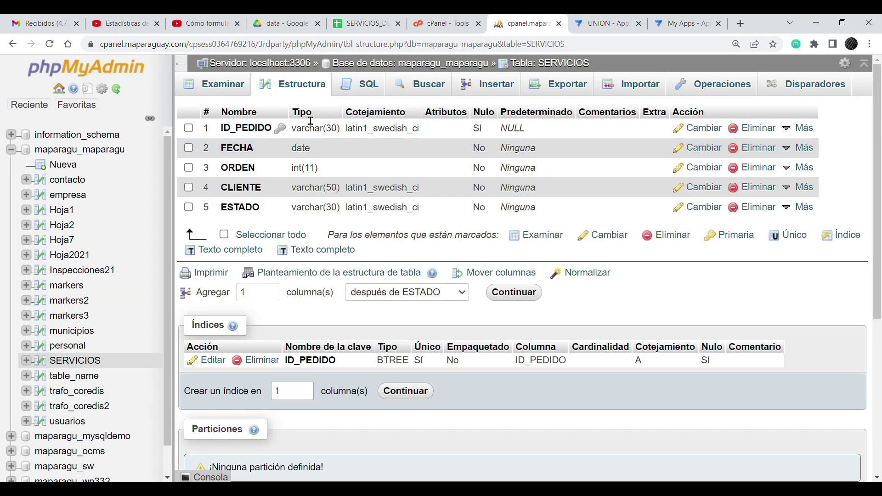
{"action": "left_click", "coordinate": [599, 20]}
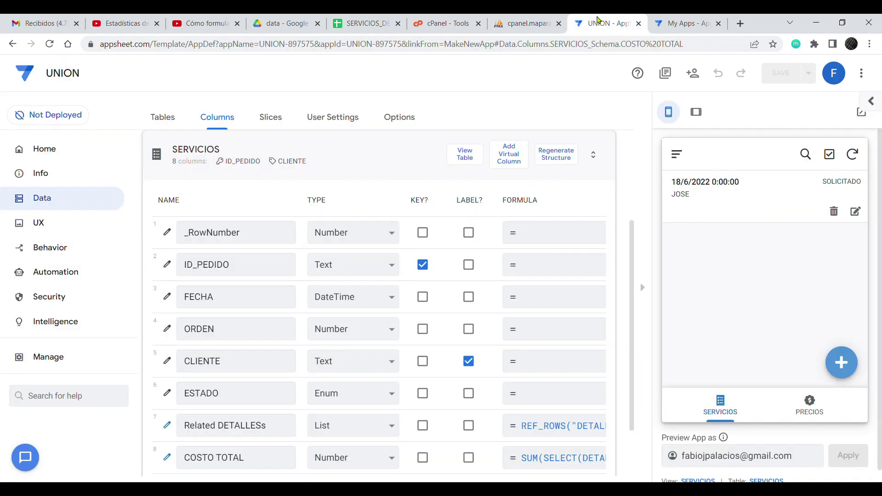